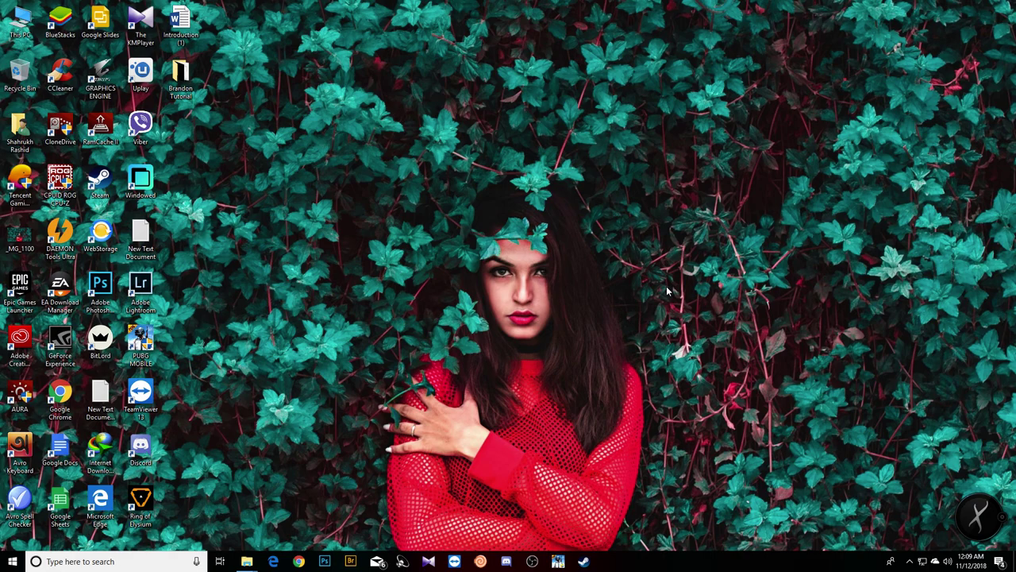
Launch Photoshop
left_click(325, 561)
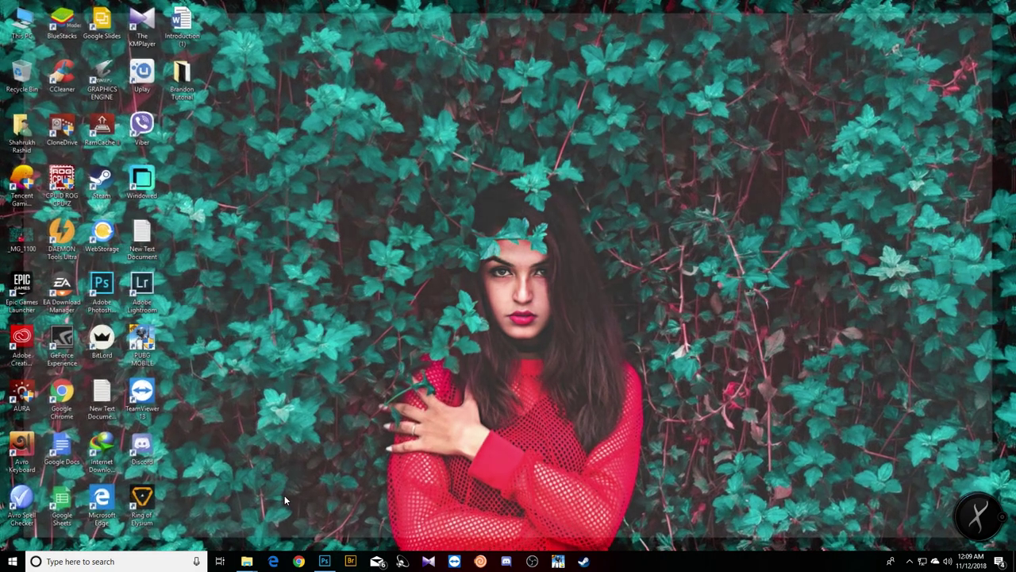
key("Return")
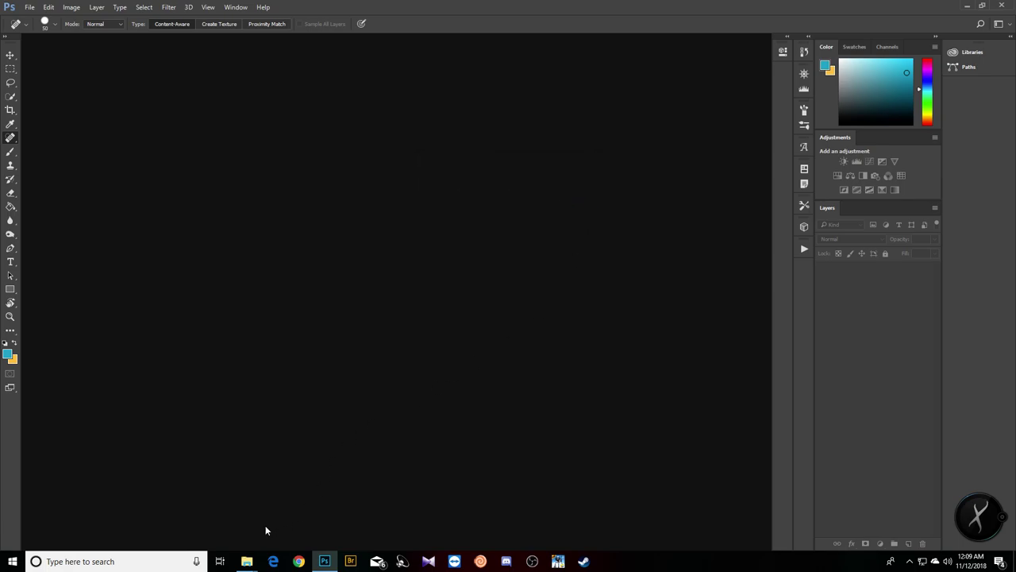
Play the AronChupa track from the Music folder in File Explorer and minimise the folder and player windows
left_click(247, 561)
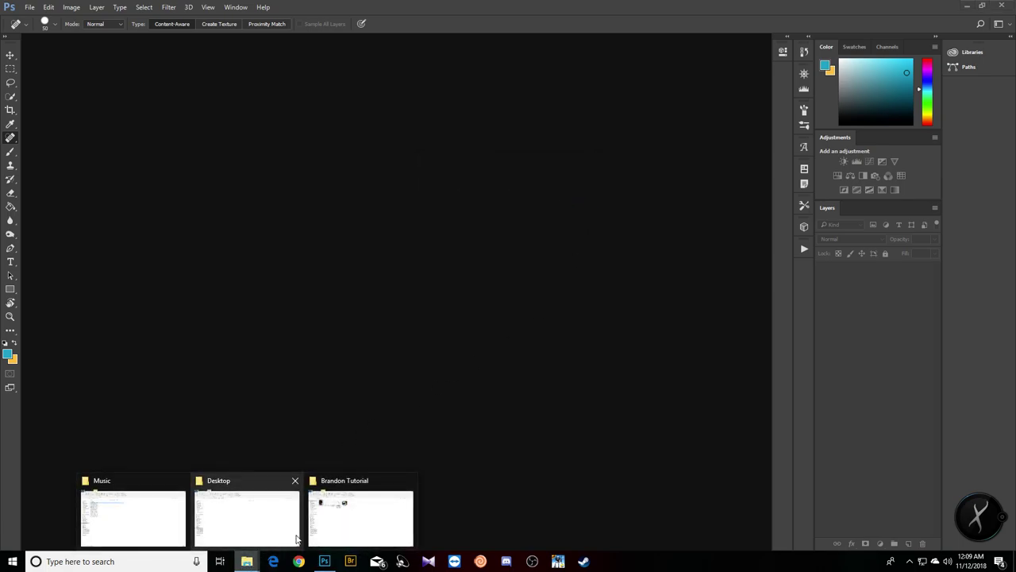
left_click(438, 334)
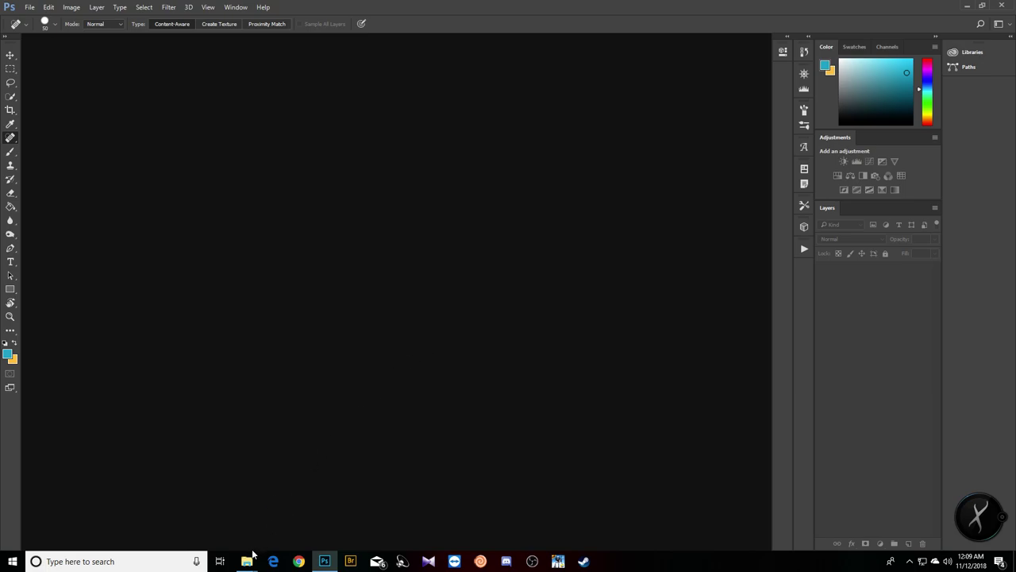
mouse_move(249, 557)
left_click(180, 526)
key("Return")
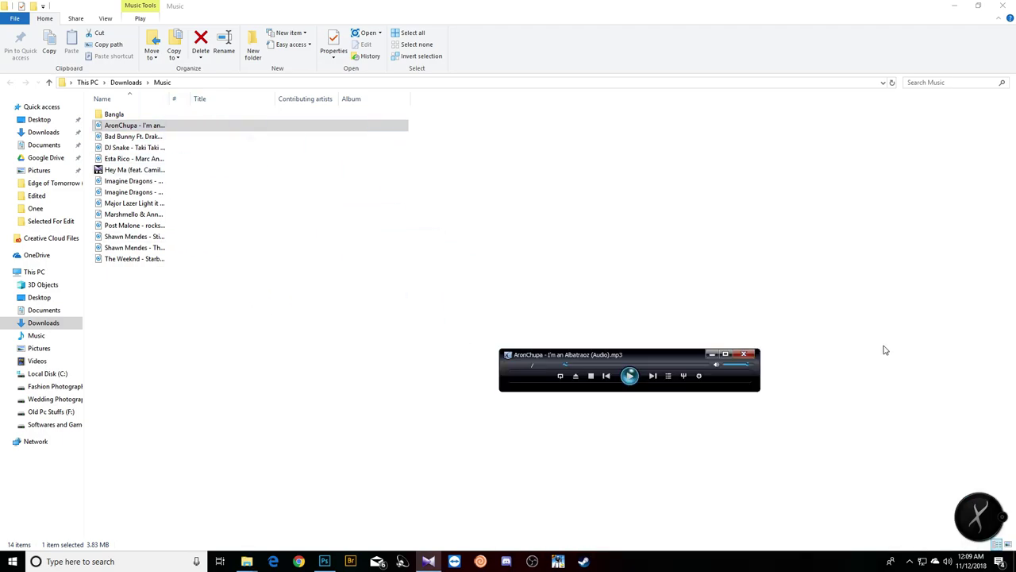
left_click(955, 6)
left_click(713, 355)
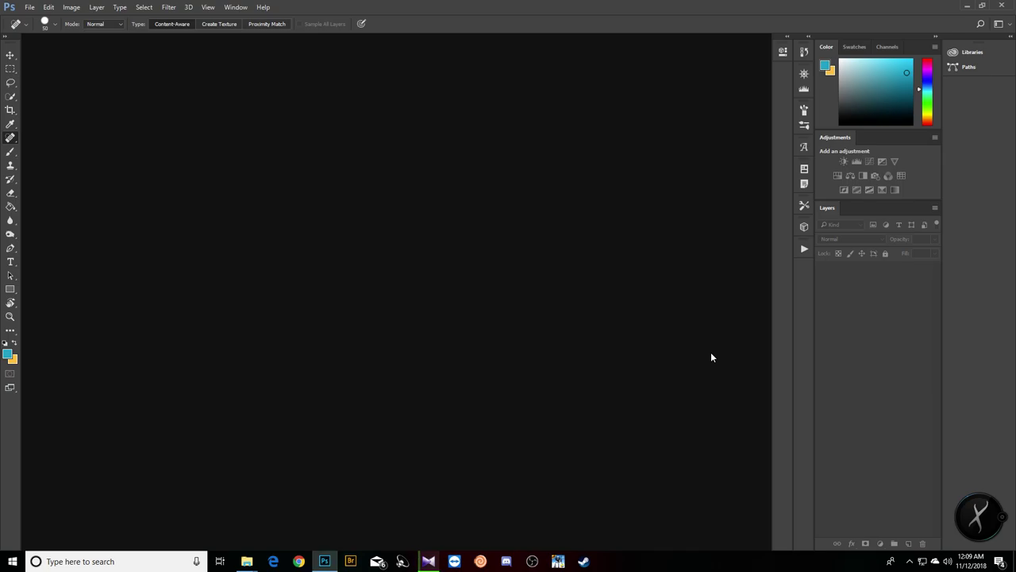
Open the raw photo _MG_5271 from the Brandon Tutorial folder in Photoshop, keeping its existing Camera Raw settings
mouse_move(247, 561)
left_click(342, 516)
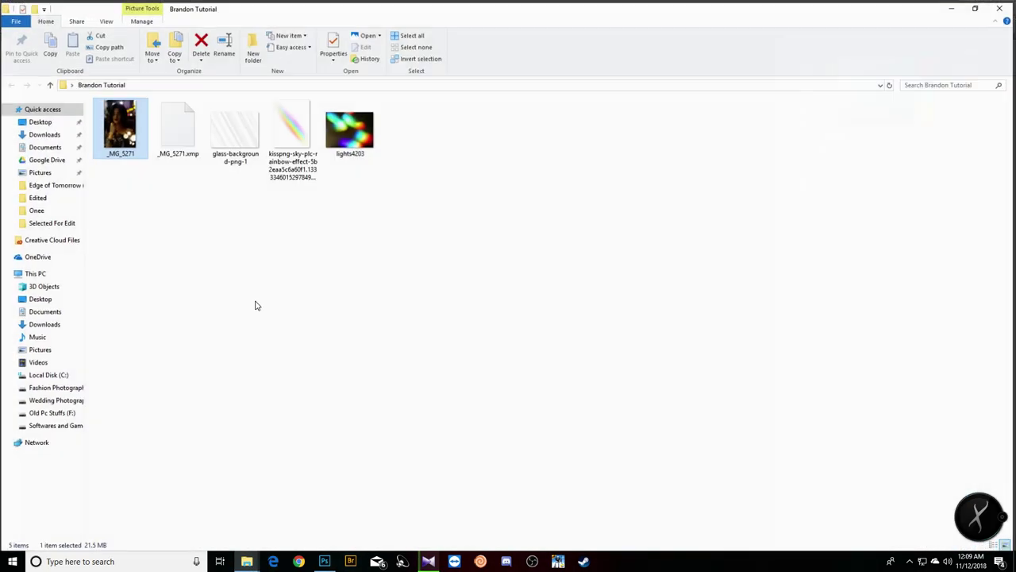
left_click_drag(123, 131, 347, 440)
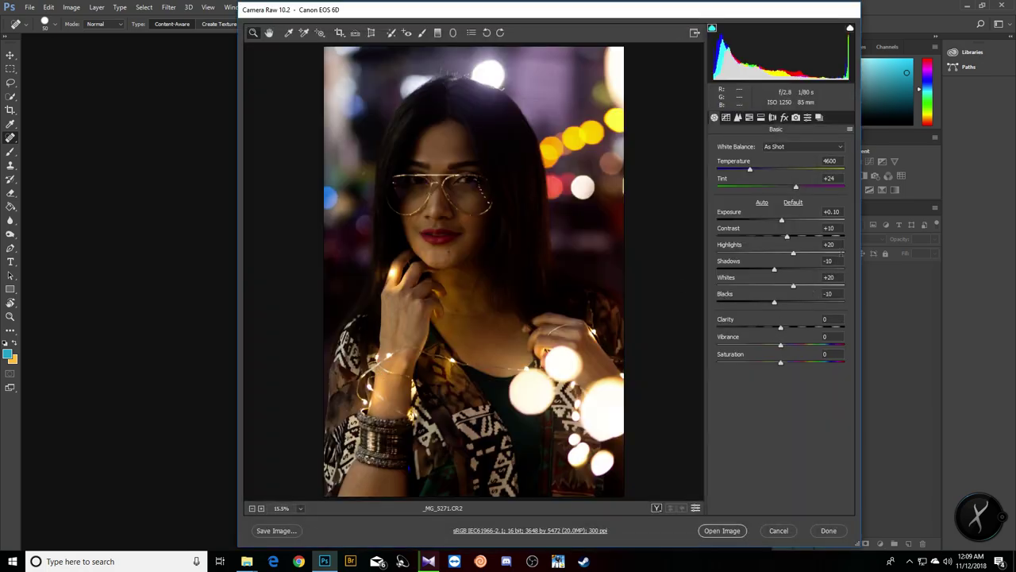
left_click(738, 528)
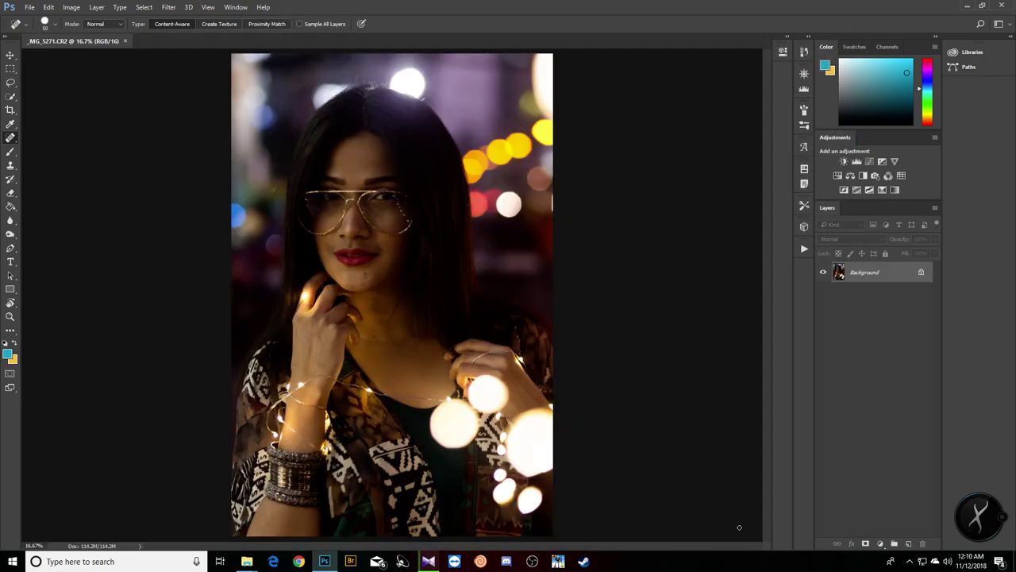
Duplicate the Background layer, select the Spot Healing Brush and enlarge its tip
key("ctrl+j")
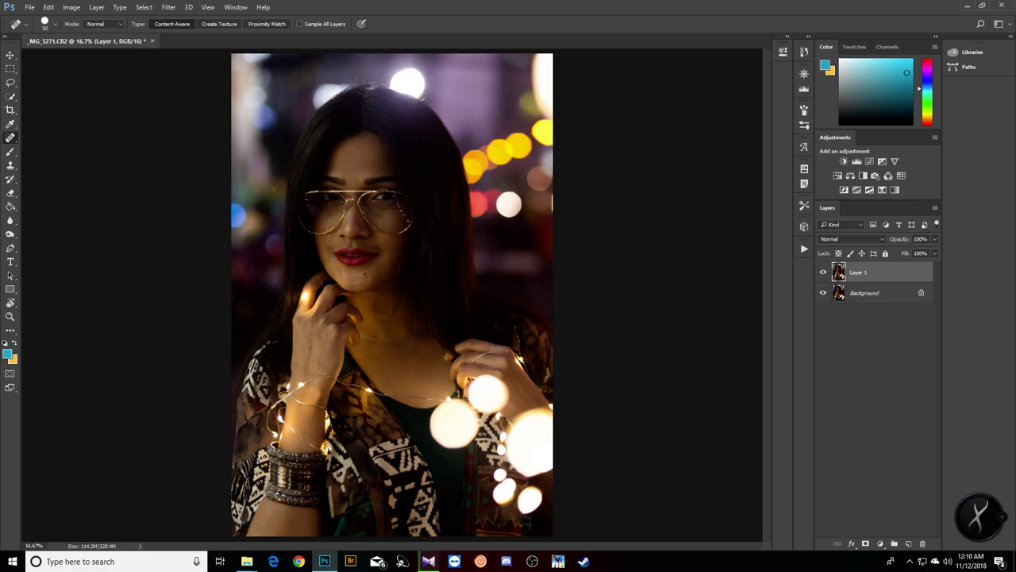
right_click(10, 139)
left_click(63, 138)
key("bracketright")
key("bracketright")
Rename the duplicated layer as Spot Removal
double_click(859, 272)
type("s")
type("pot Removal")
key("Return")
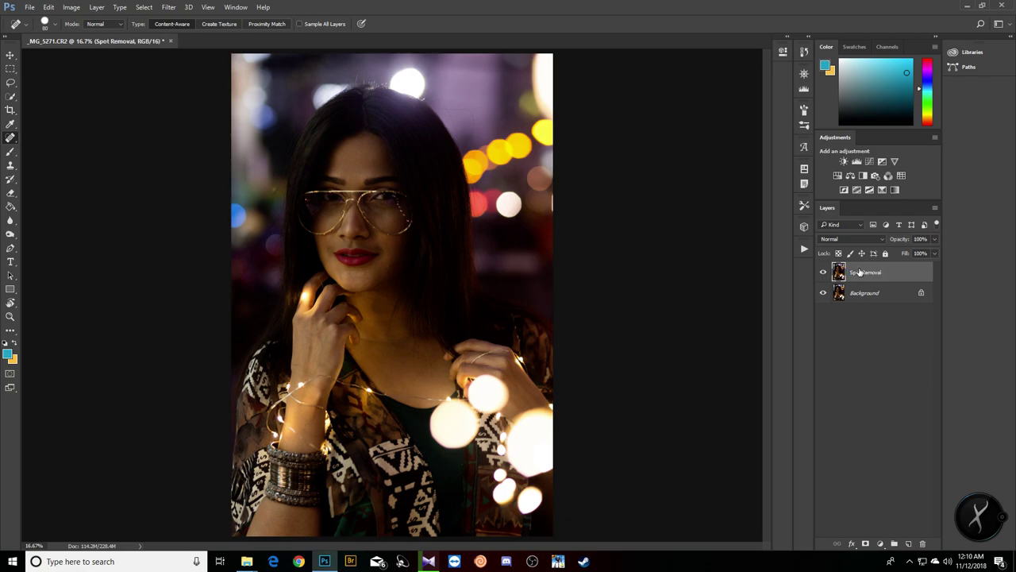
Stamp the visible layers onto a new top layer and name it Bringing Out Color
key("ctrl+shift+alt+e")
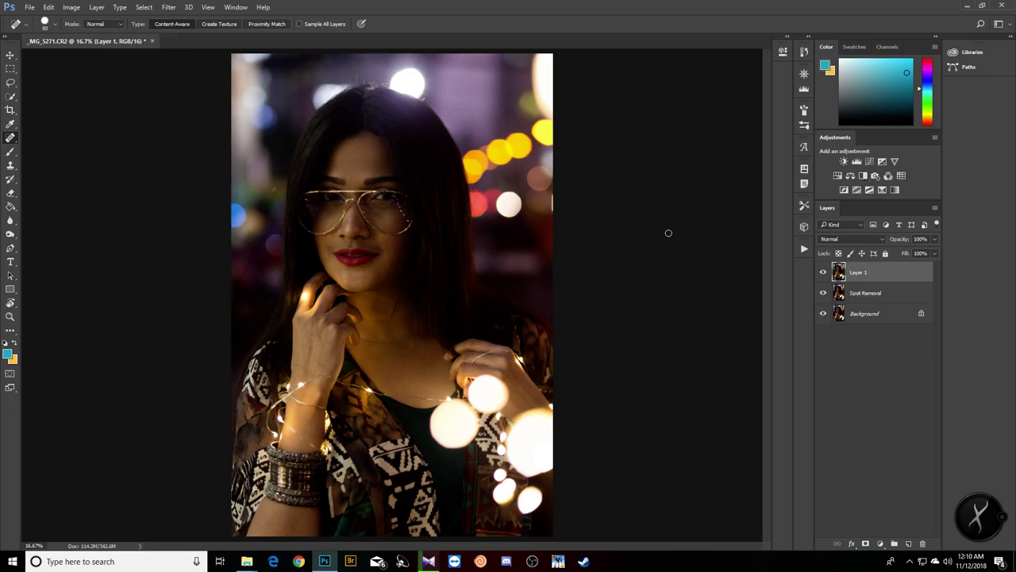
key("ctrl+z")
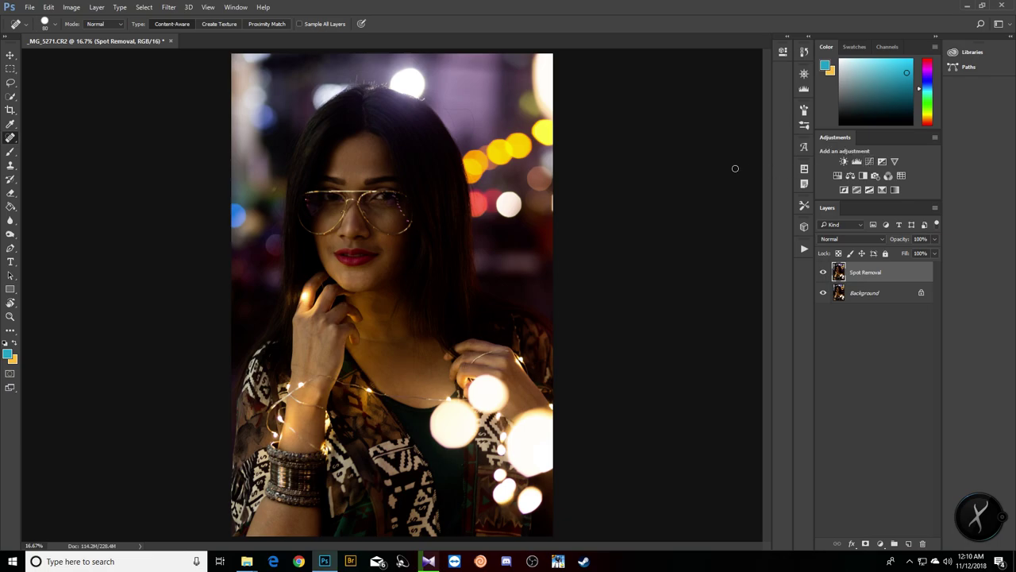
key("ctrl+shift+alt+n")
key("ctrl+shift+alt+e")
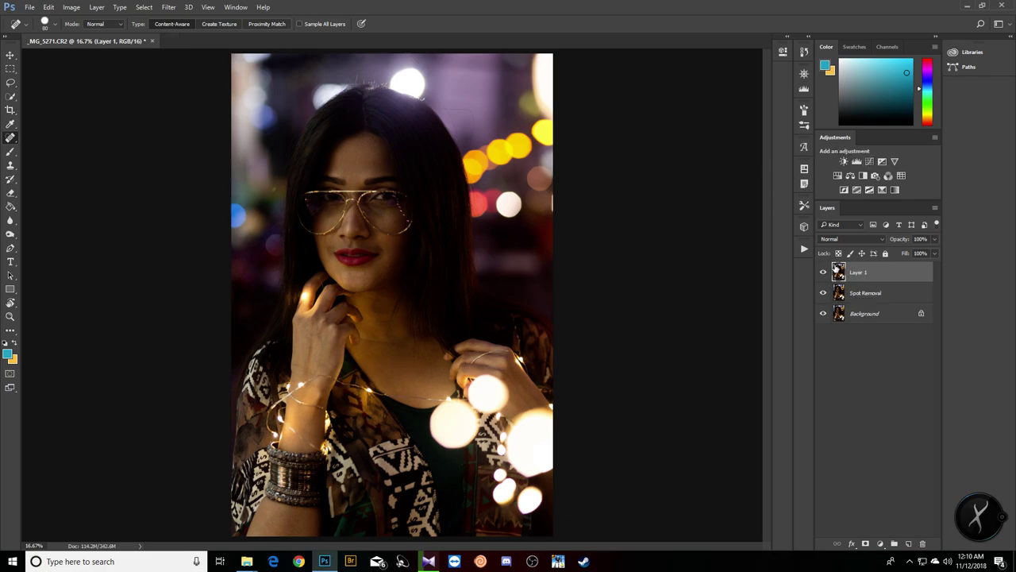
double_click(857, 273)
type("Bringing Out Color")
key("Return")
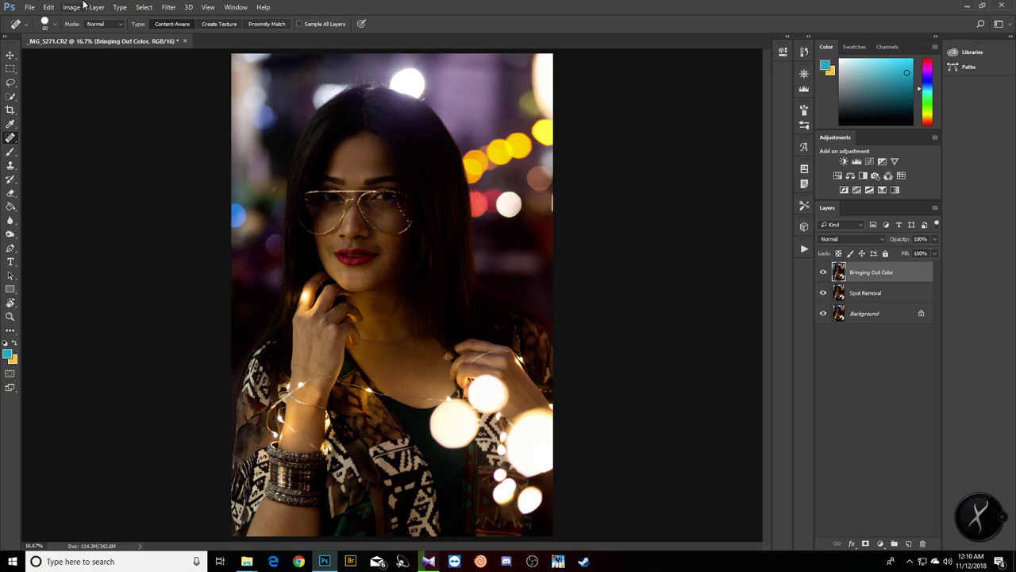
In the Camera Raw filter's calibration, set the Blue Primary hue and the Red Primary hue to -100
left_click(169, 7)
left_click(184, 69)
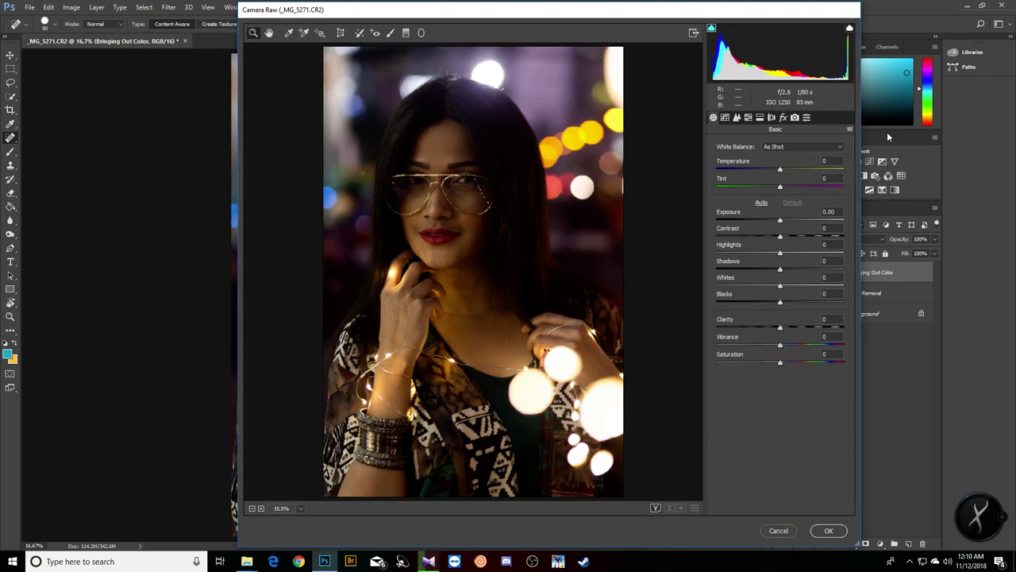
left_click(795, 117)
left_click_drag(775, 313, 715, 315)
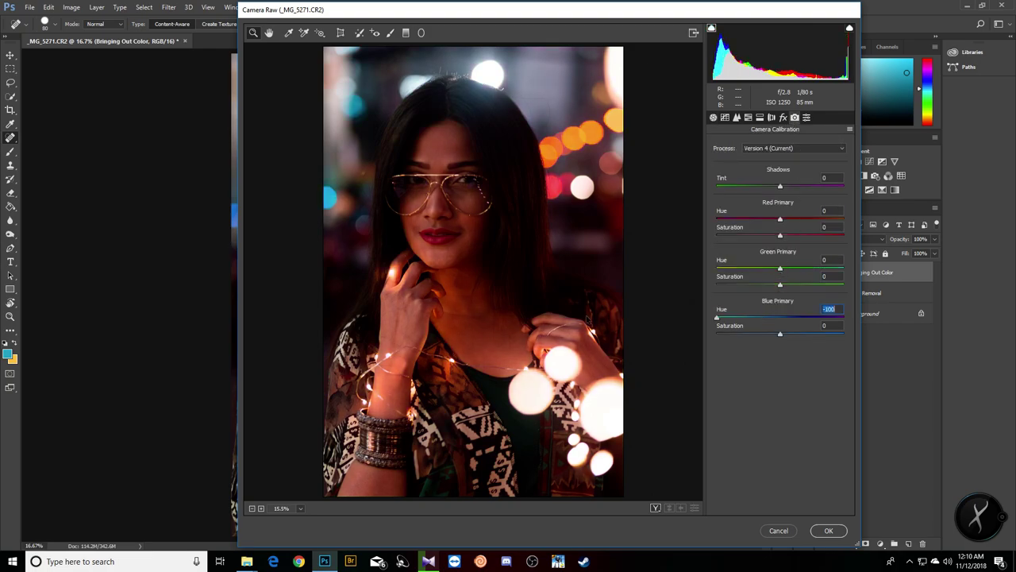
left_click_drag(752, 220, 627, 220)
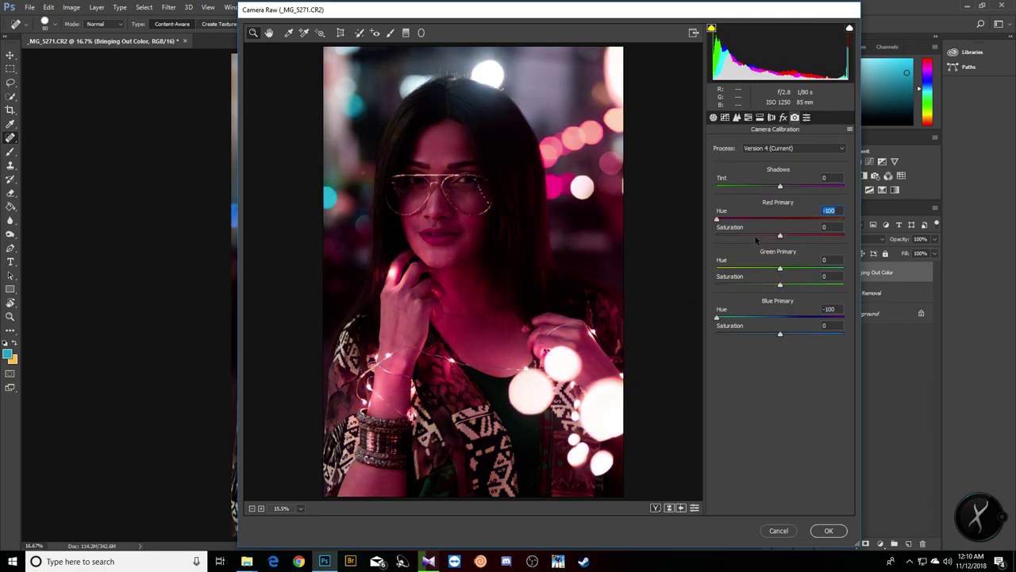
Set the white balance temperature to -20 and tint to 5, and apply the Camera Raw filter
left_click(713, 117)
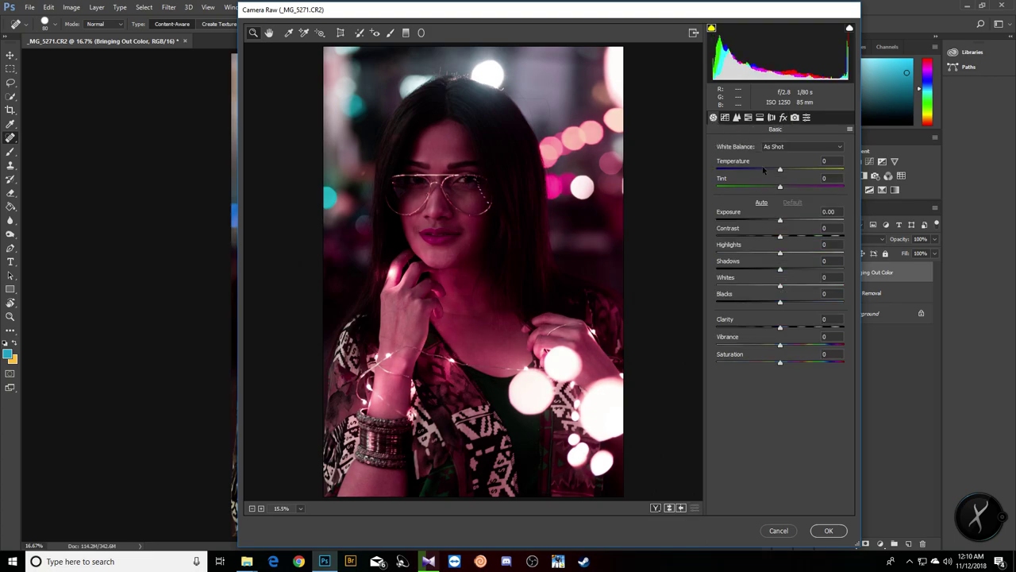
left_click(761, 168)
left_click(826, 162)
type("-20")
key("Tab")
type("5")
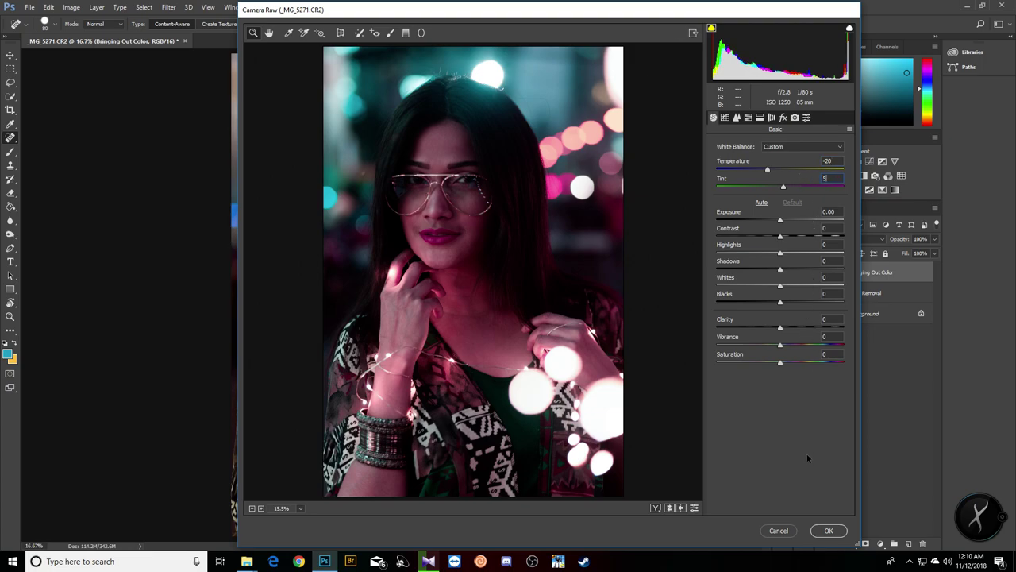
left_click(828, 531)
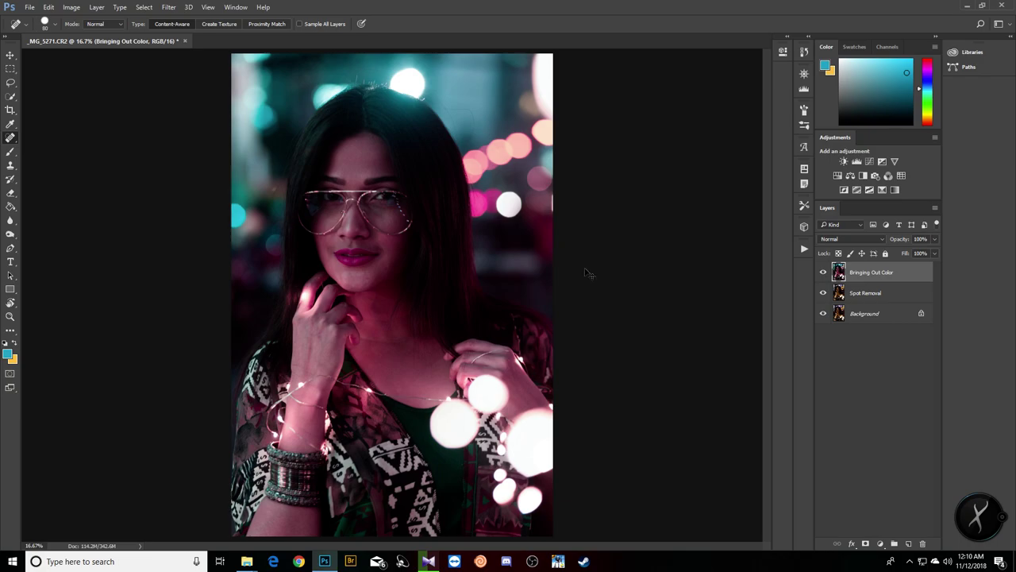
Stamp the visible layers and brush over the face and chest with Camera Raw's Adjustment Brush at +0.60 exposure
key("ctrl+shift+alt+e")
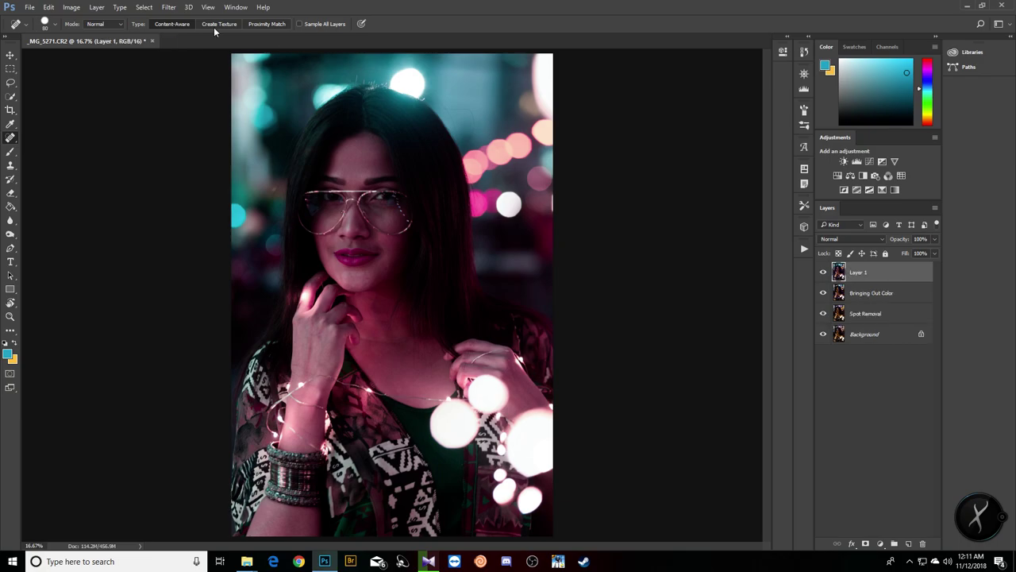
left_click(168, 7)
left_click(201, 72)
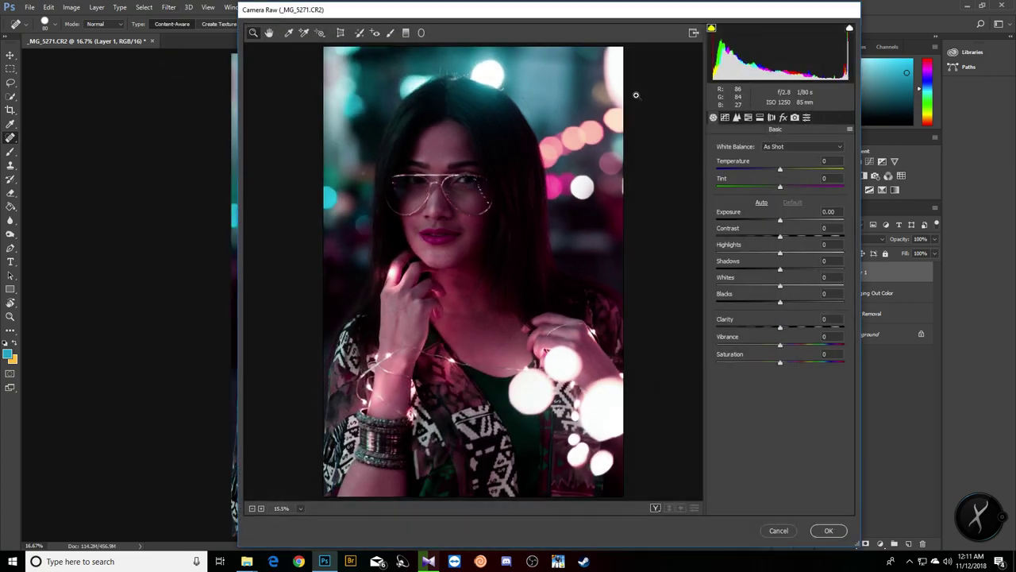
left_click(390, 33)
mouse_move(405, 129)
left_mouse_down()
mouse_move(444, 210)
mouse_move(409, 270)
mouse_move(528, 369)
left_mouse_up()
key("bracketleft")
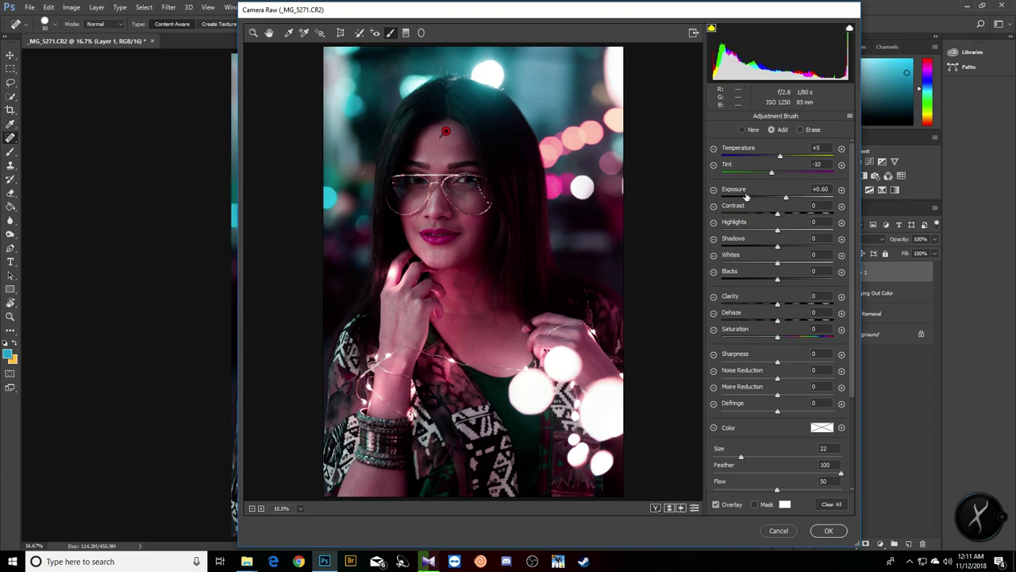
Set the Adjustment Brush temperature to +10 and tint to -25
left_click_drag(772, 172, 763, 173)
key("shift+Tab")
type("10")
key("Tab")
Shrink the Adjustment Brush and extend the skin correction over the raised hand and forearm
key("bracketleft")
key("bracketleft")
key("bracketleft")
key("bracketleft")
key("bracketleft")
key("bracketleft")
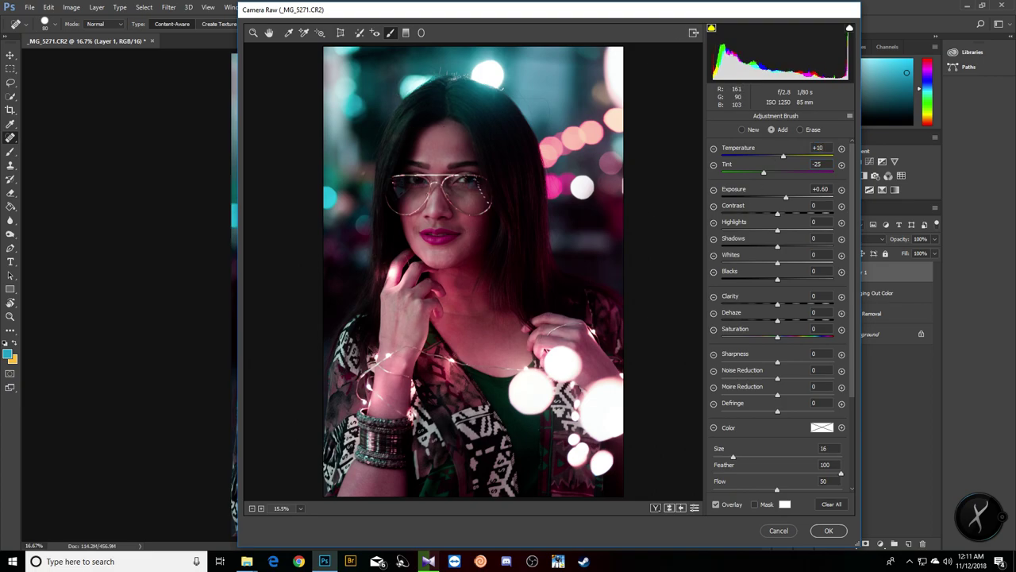
mouse_move(379, 334)
left_mouse_down()
mouse_move(373, 445)
mouse_move(349, 481)
mouse_move(341, 429)
left_mouse_up()
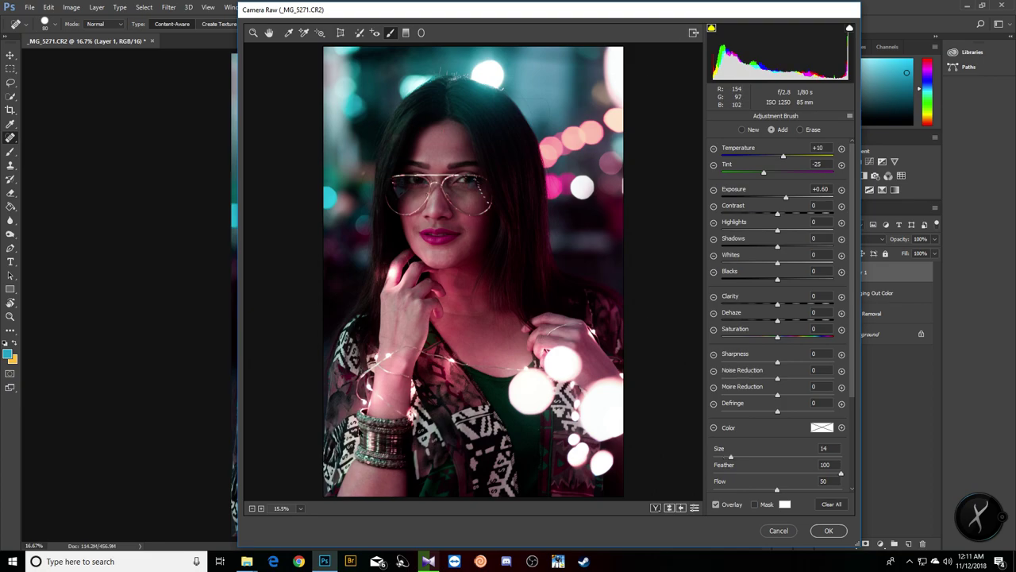
key("bracketleft")
key("bracketright")
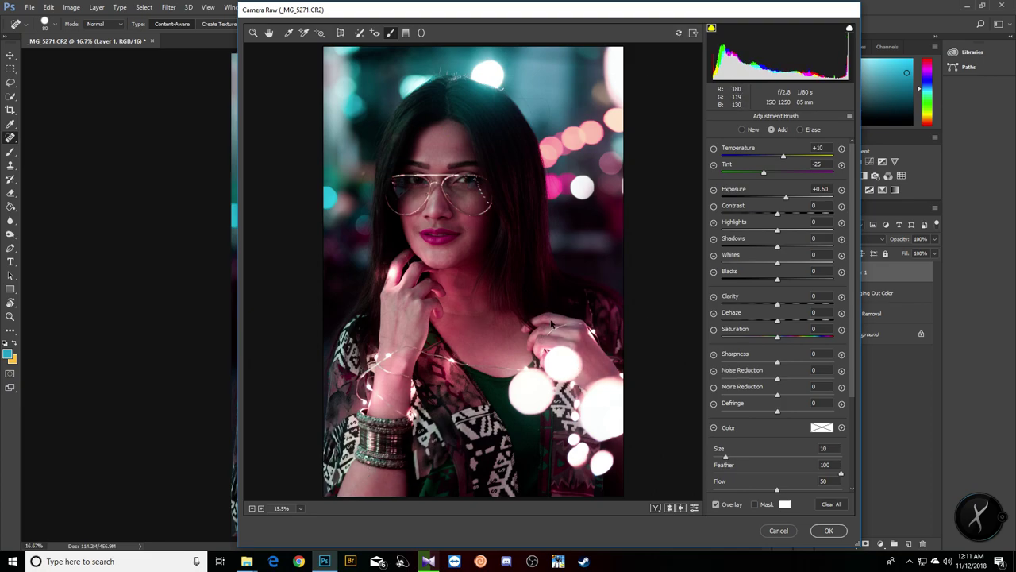
Set the skin adjustment's tint to -40, fine-tune its temperature and apply the Camera Raw filter
left_click(446, 131)
key("bracketright")
key("bracketright")
left_click(817, 165)
type("-44")
type("0")
key("shift+Tab")
type("20")
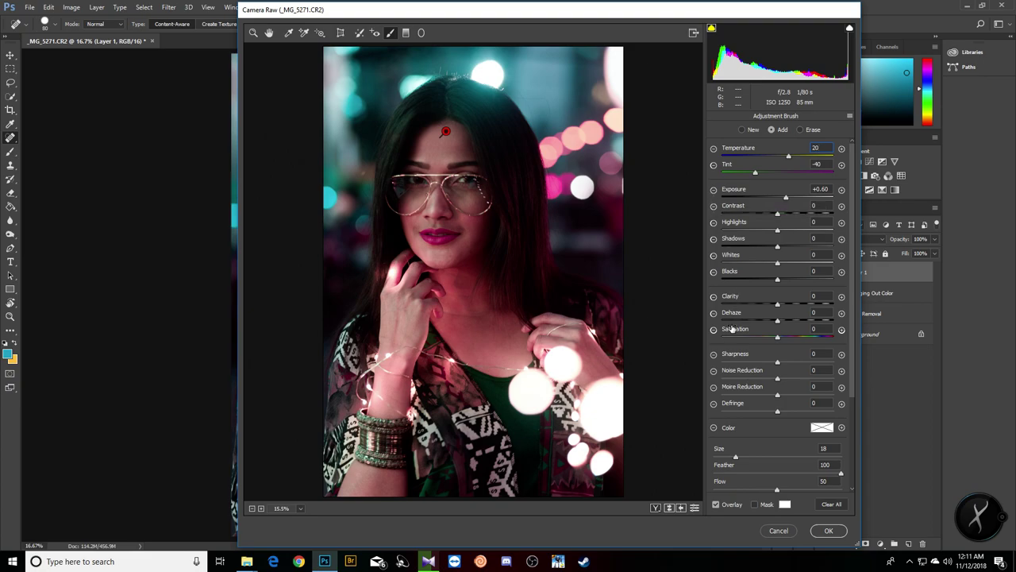
key("BackSpace")
key("BackSpace")
type("1")
left_click(828, 530)
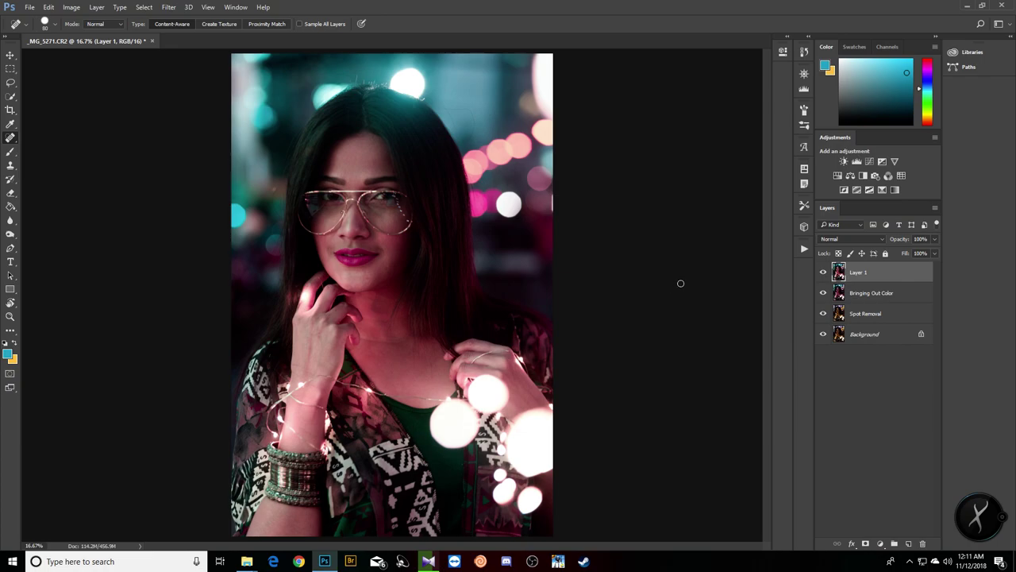
Stamp the visible layers onto a new layer and rename Layer 1 beneath it as Correcting Colors
key("ctrl+shift+alt+e")
double_click(867, 298)
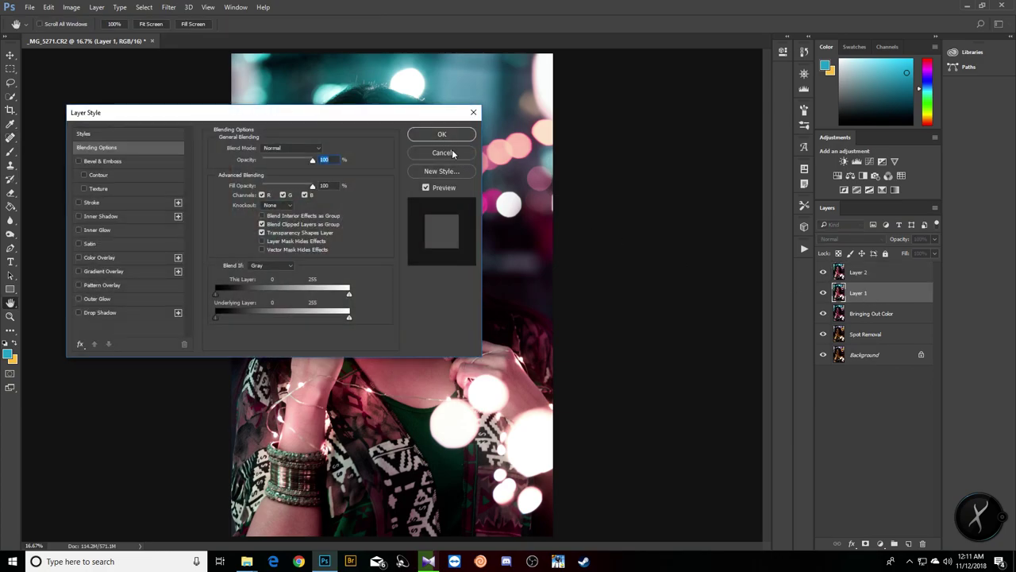
left_click(441, 153)
double_click(865, 293)
type("cting Facial Co")
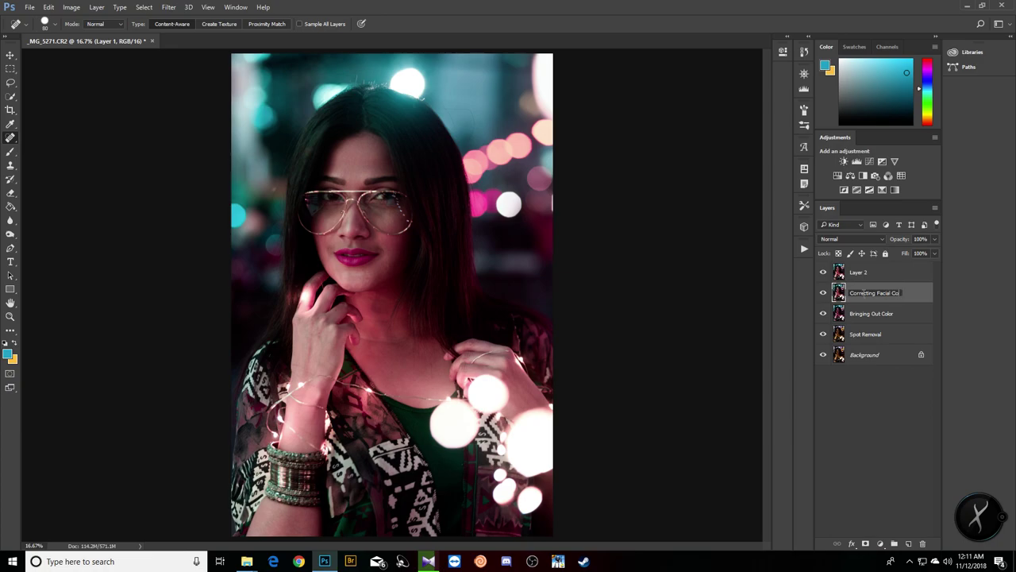
type("rrecting Facial C")
key("BackSpace")
key("BackSpace")
key("BackSpace")
key("BackSpace")
key("BackSpace")
key("BackSpace")
key("BackSpace")
key("BackSpace")
key("BackSpace")
type("Colors")
key("Return")
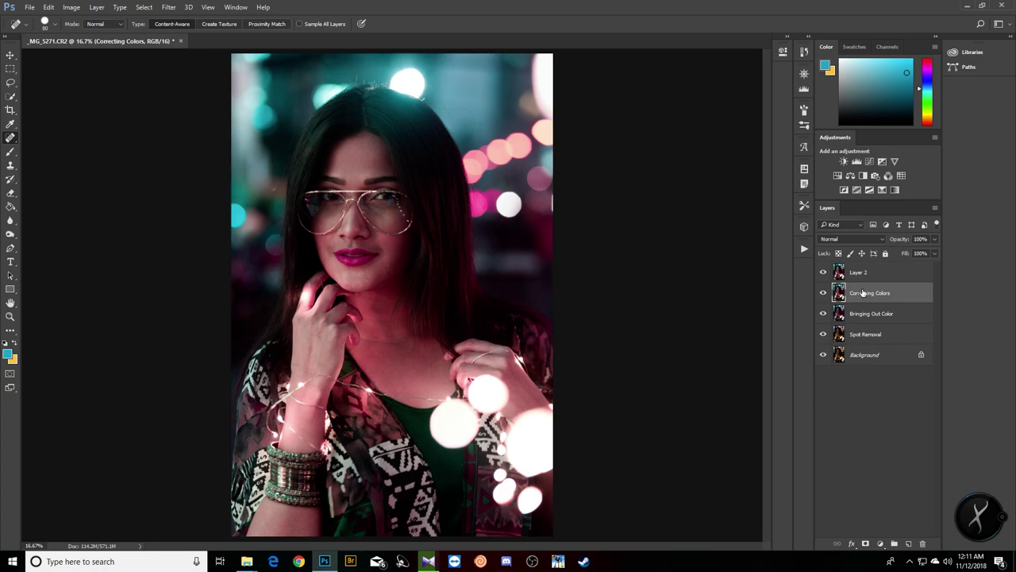
Rename Layer 2 as Correcting Colors 2
left_click(859, 275)
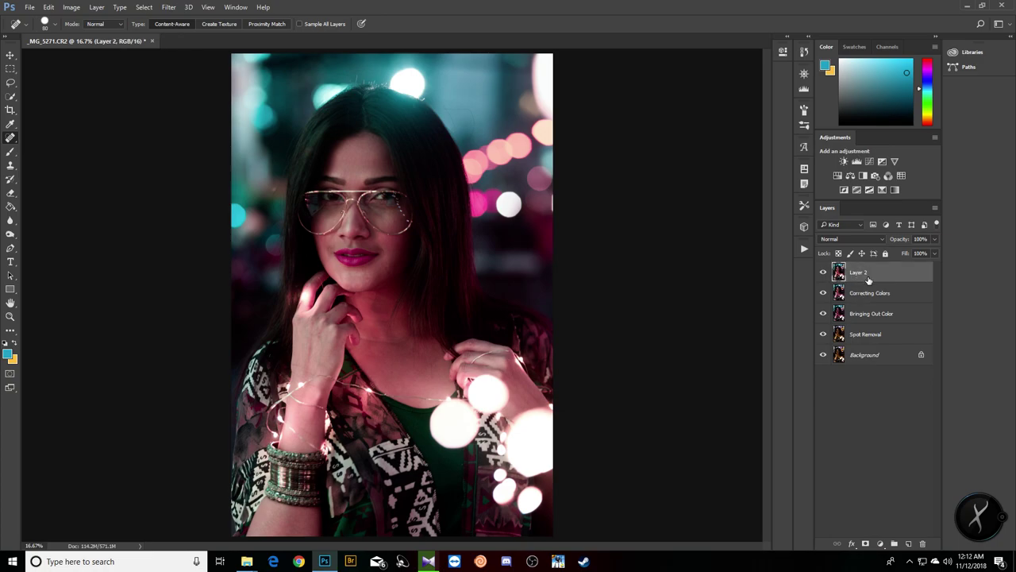
double_click(865, 274)
type("Correcting Colors 2")
key("Return")
Open the Camera Raw filter on Correcting Colors 2 and brush the forehead with temperature 0, tint -20 and exposure 0
left_click(169, 7)
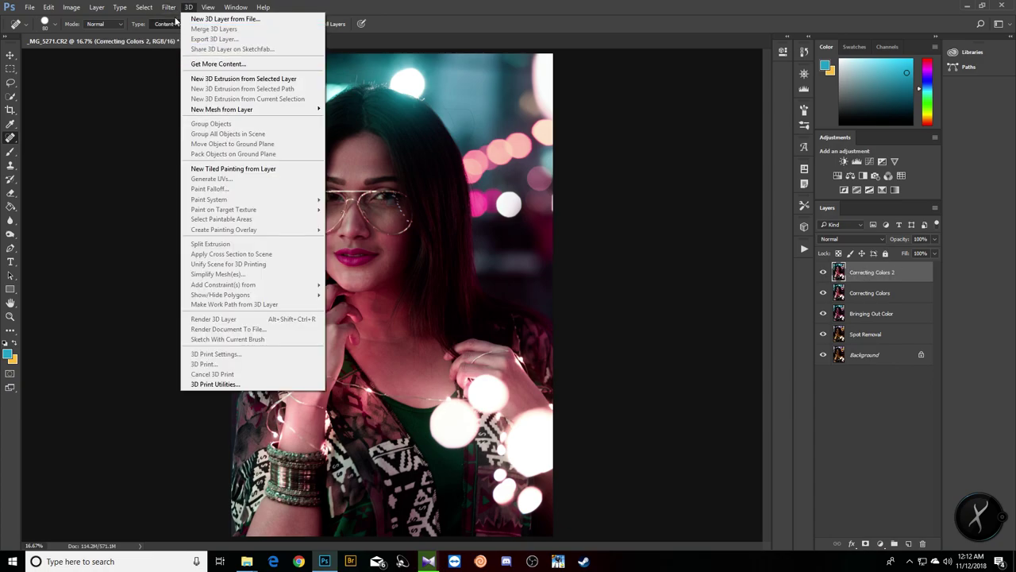
left_click(206, 69)
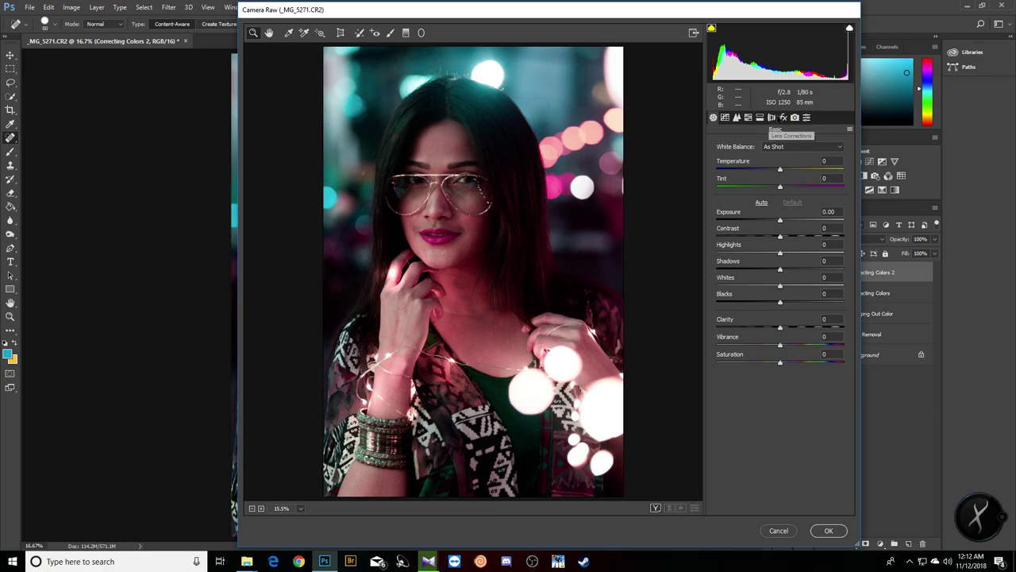
left_click(390, 33)
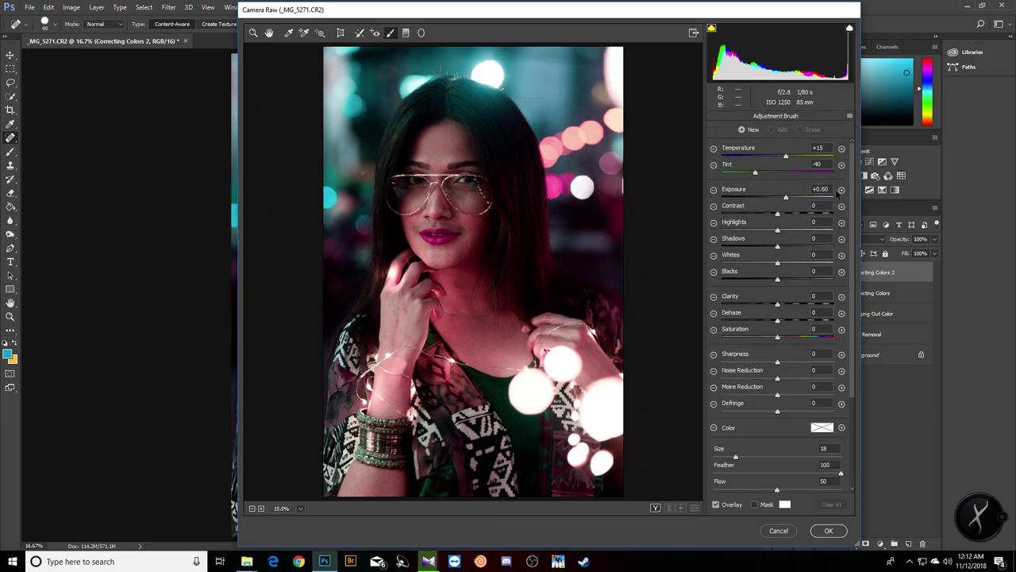
left_click(397, 140)
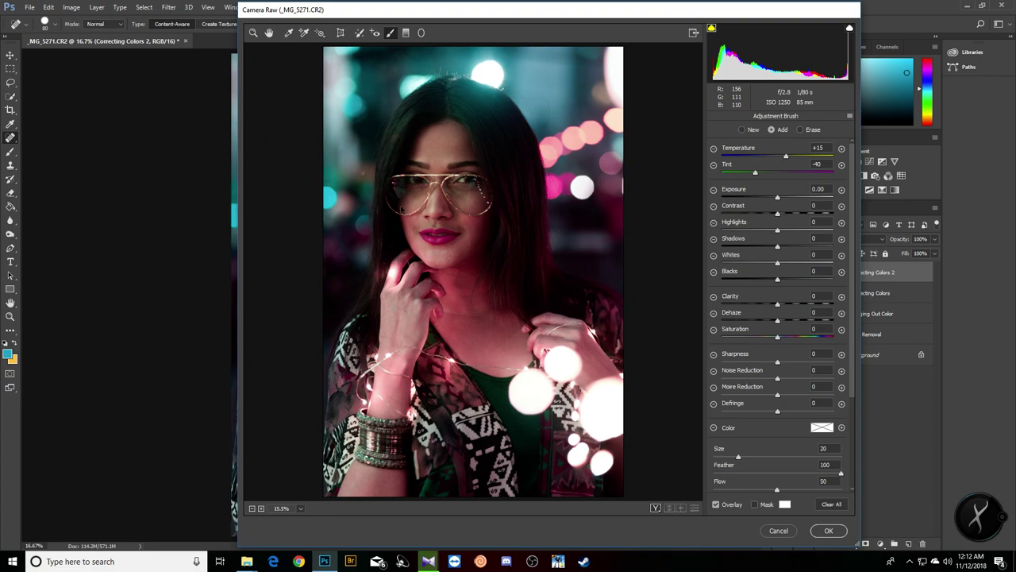
double_click(786, 156)
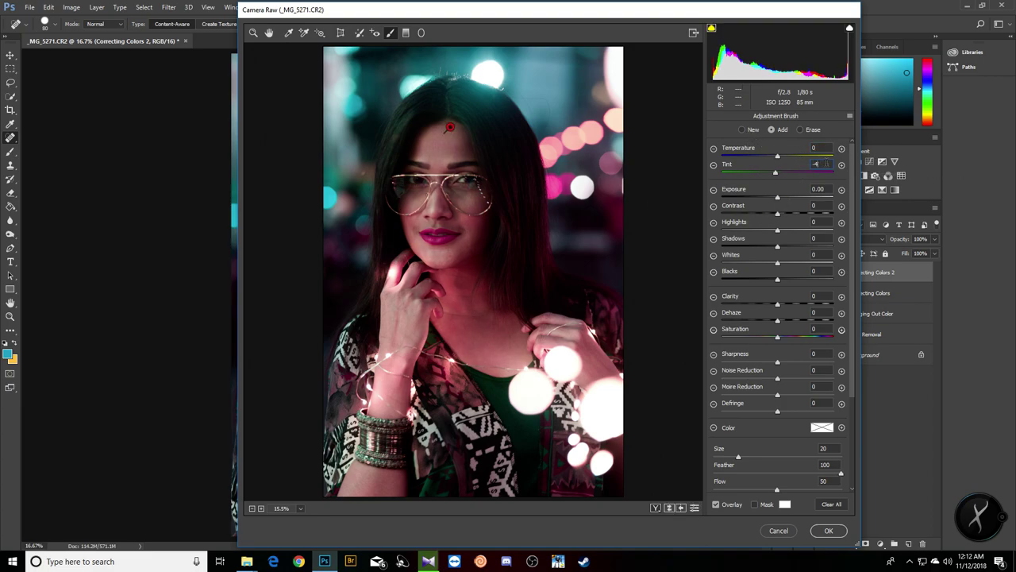
left_click_drag(825, 163, 840, 163)
Resize the Adjustment Brush to suit the skin areas and extend the tint correction over the face
key("bracketleft")
key("bracketleft")
key("bracketleft")
key("bracketleft")
key("bracketleft")
key("bracketleft")
key("bracketleft")
key("bracketleft")
key("bracketleft")
key("bracketleft")
key("bracketleft")
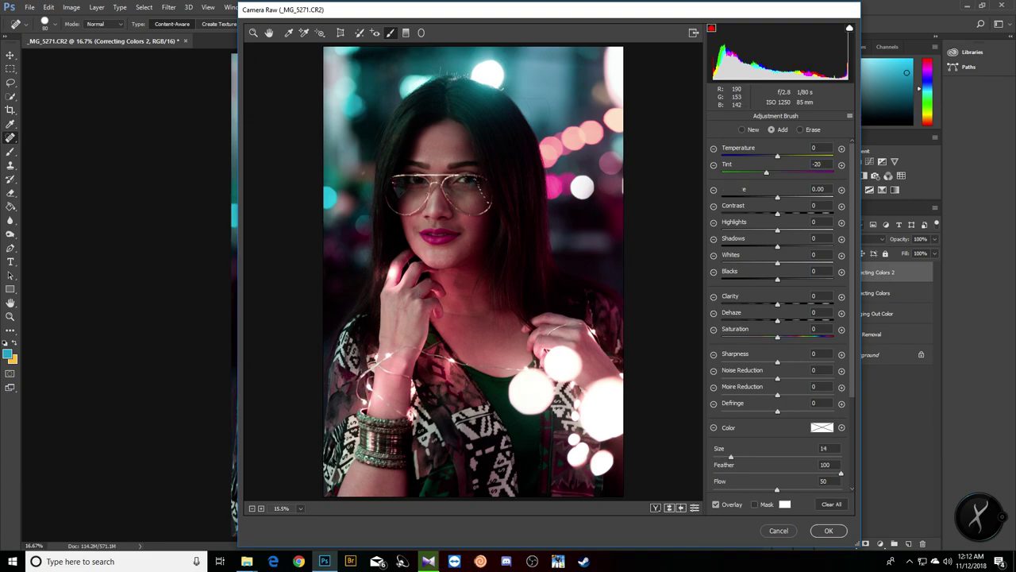
key("bracketright")
key("bracketright")
key("bracketright")
key("bracketright")
key("bracketright")
key("bracketright")
key("bracketright")
left_click(449, 127)
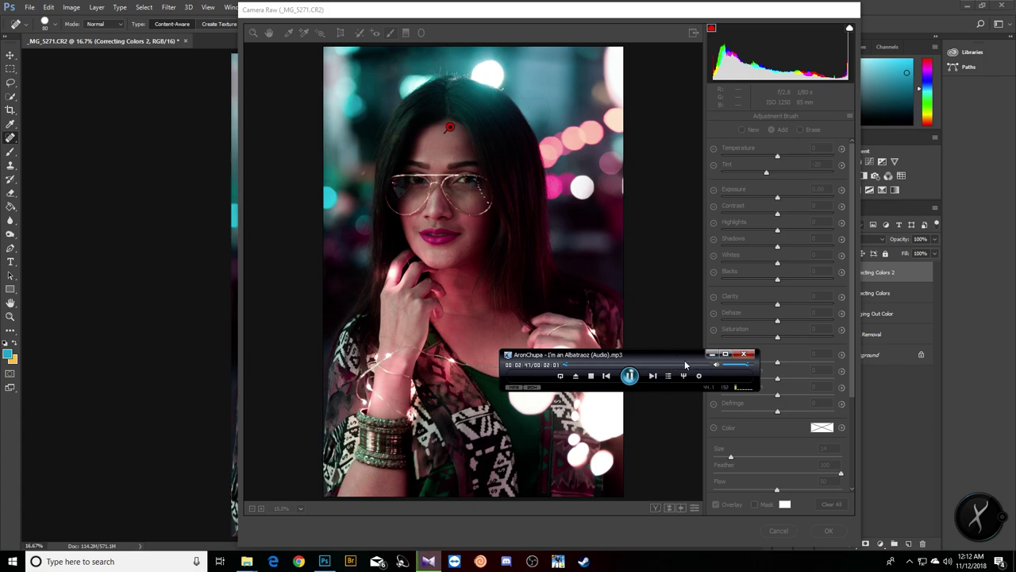
Load the Bad Bunny Ft. Drake - MIA (Audio).mp3 track in the media player and minimize the player
mouse_move(247, 561)
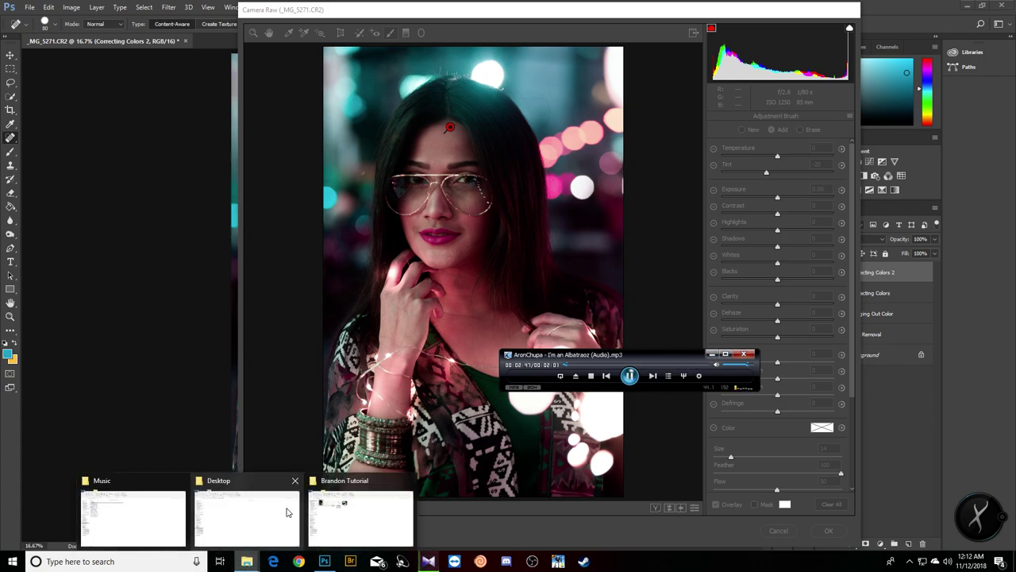
left_click(159, 499)
right_click(428, 560)
left_click_drag(150, 139, 568, 382)
left_click(953, 6)
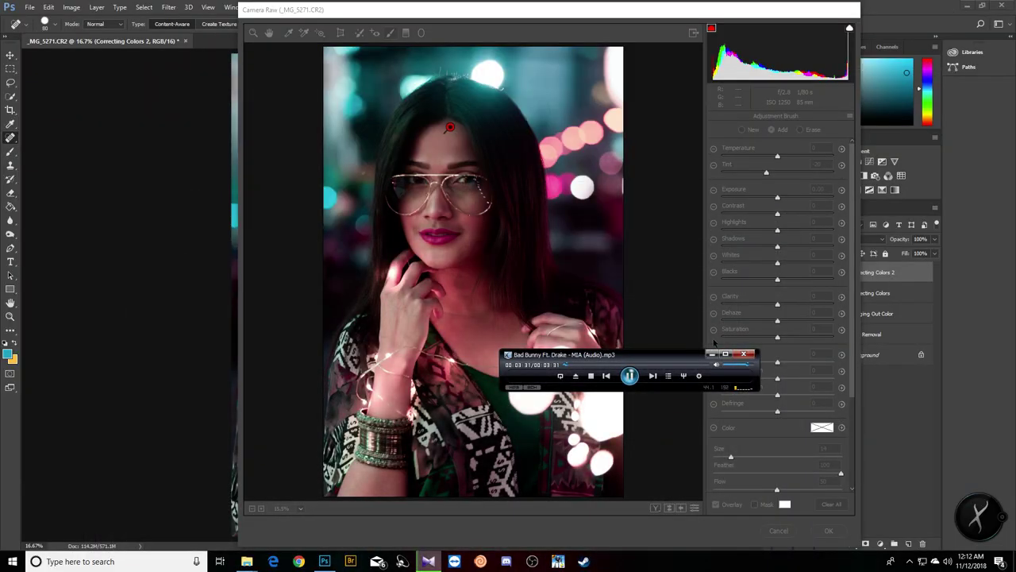
left_click(712, 352)
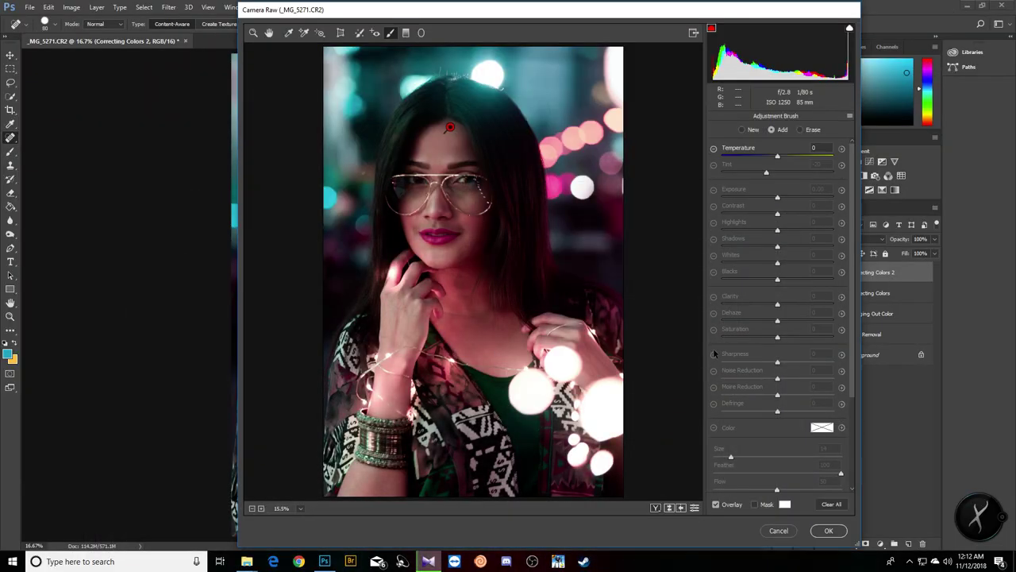
Apply the Camera Raw filter and add a Curves adjustment layer with raised highlights and a midtone point at input 101, output 107
left_click(828, 530)
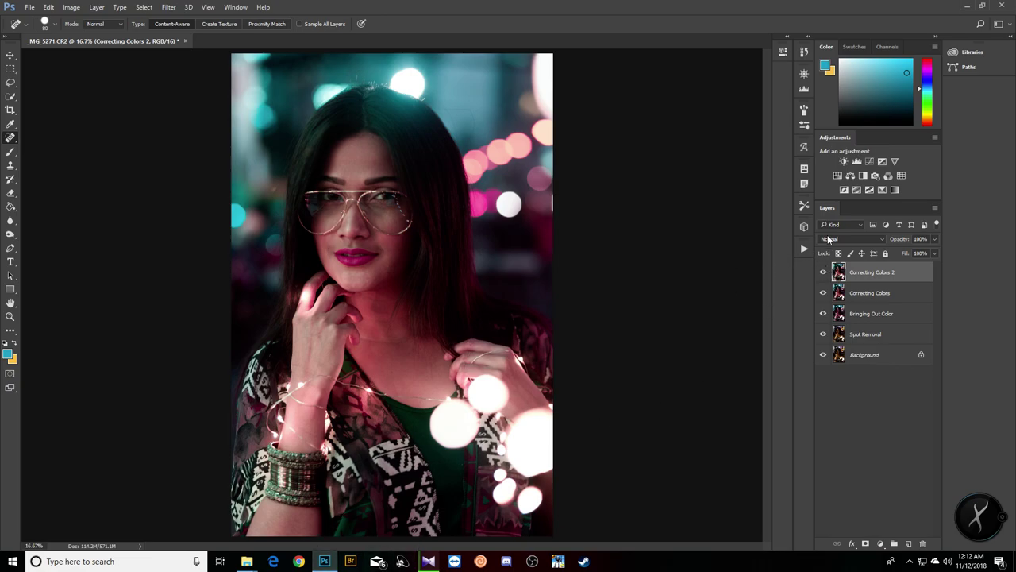
left_click(869, 162)
left_click_drag(722, 138, 704, 151)
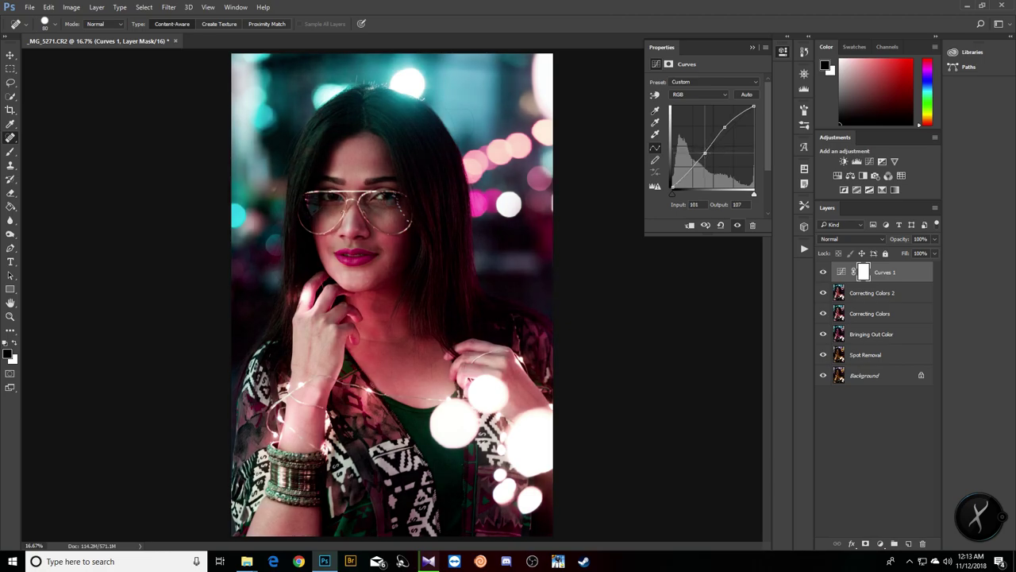
left_click(752, 49)
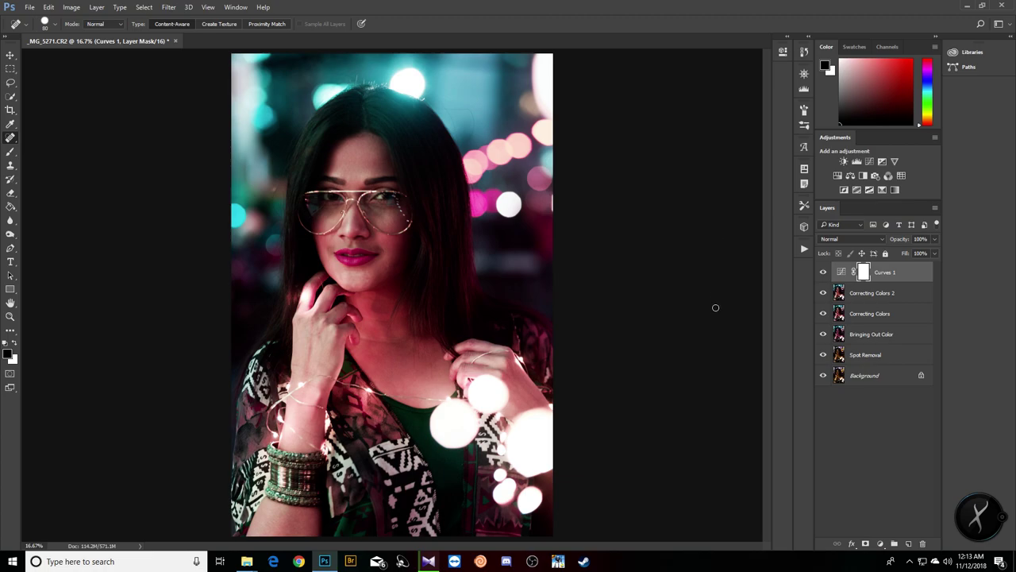
Create a new layer and paint teal over the upper background right of the head with a soft brush of about 1500 px
left_click(908, 543)
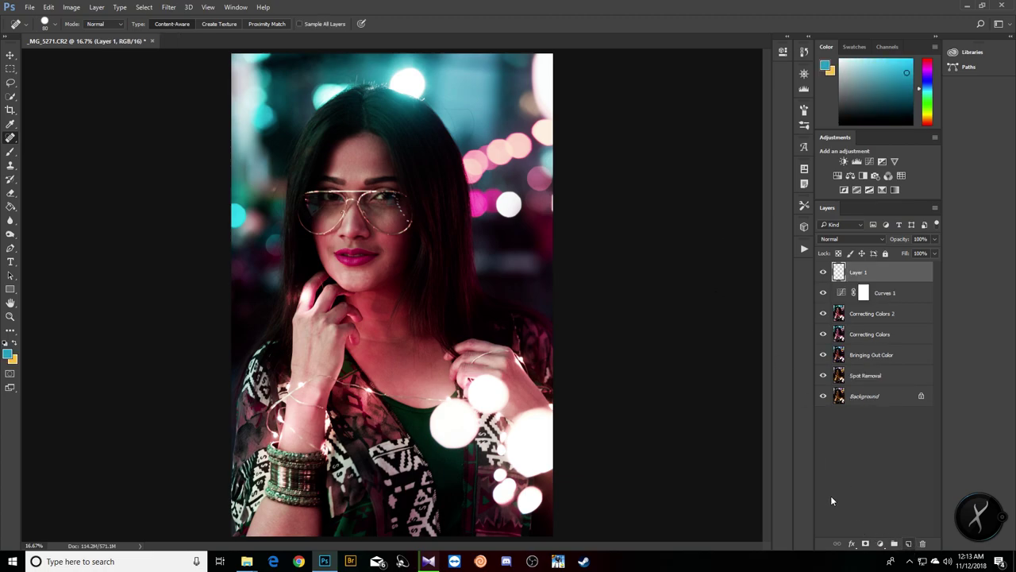
key("bracketright")
key("bracketright")
key("bracketright")
key("bracketright")
key("bracketright")
key("bracketright")
key("bracketright")
key("bracketright")
key("bracketright")
key("bracketright")
left_click(9, 151)
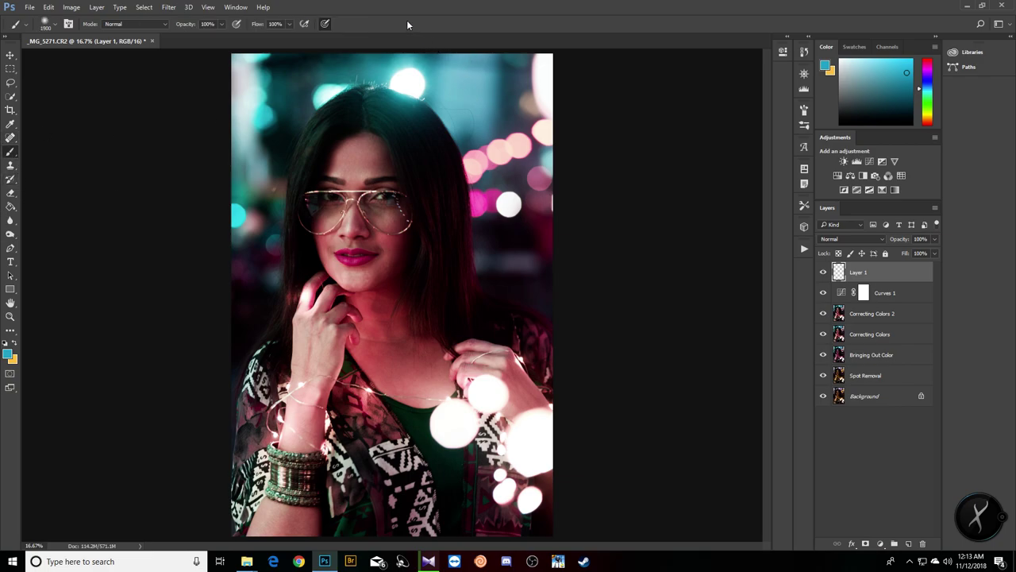
left_click(464, 79)
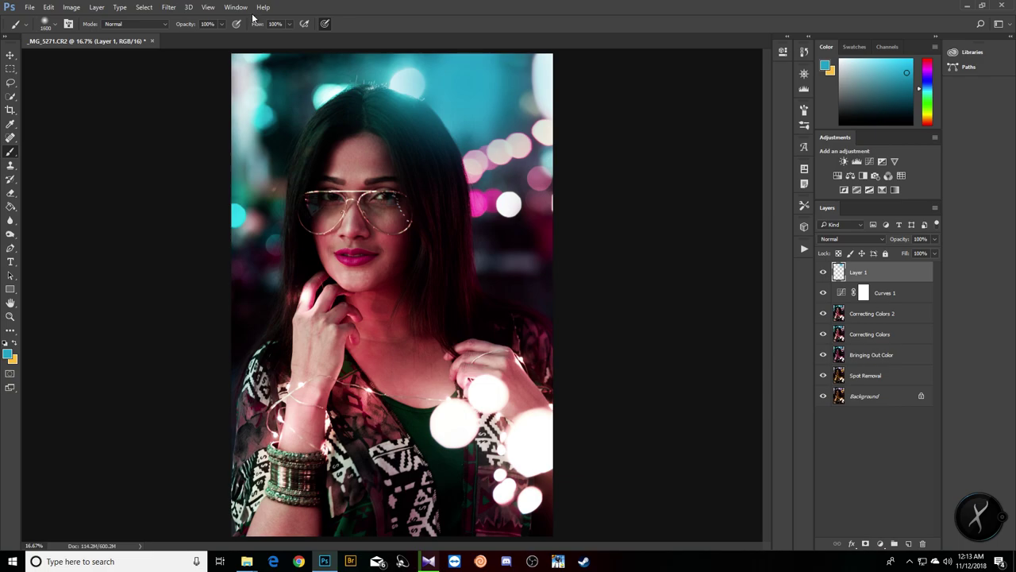
Reduce the brush size and paint teal over the background left of the subject, down beside the hair
key("bracketleft")
key("bracketleft")
left_click(210, 131)
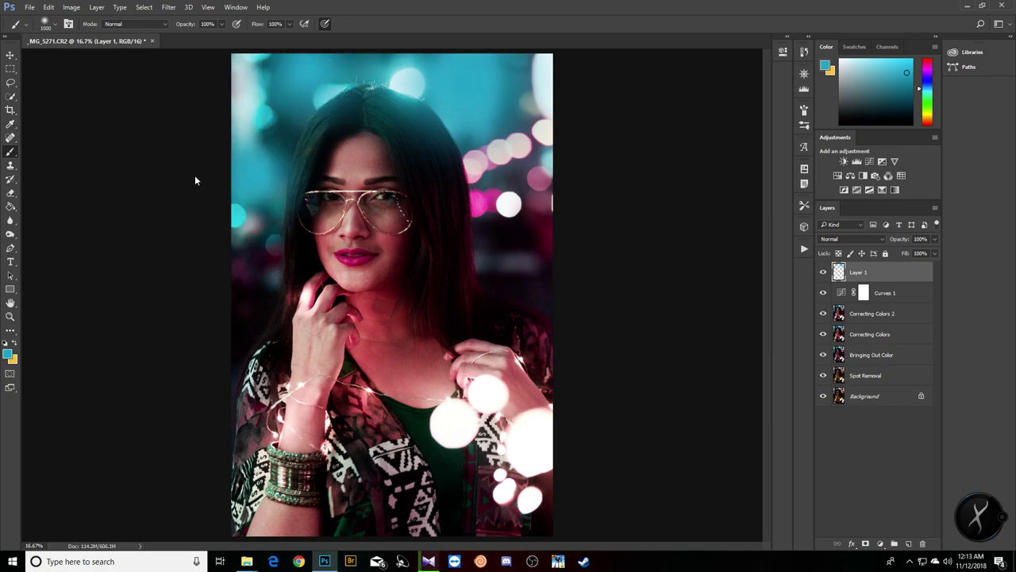
mouse_move(254, 215)
left_mouse_down()
mouse_move(277, 203)
mouse_move(274, 279)
left_mouse_up()
Sample the dark magenta from the background and paint it over the area right of the subject with a brush of up to 2500 px
key("x")
left_click(8, 354)
key("Return")
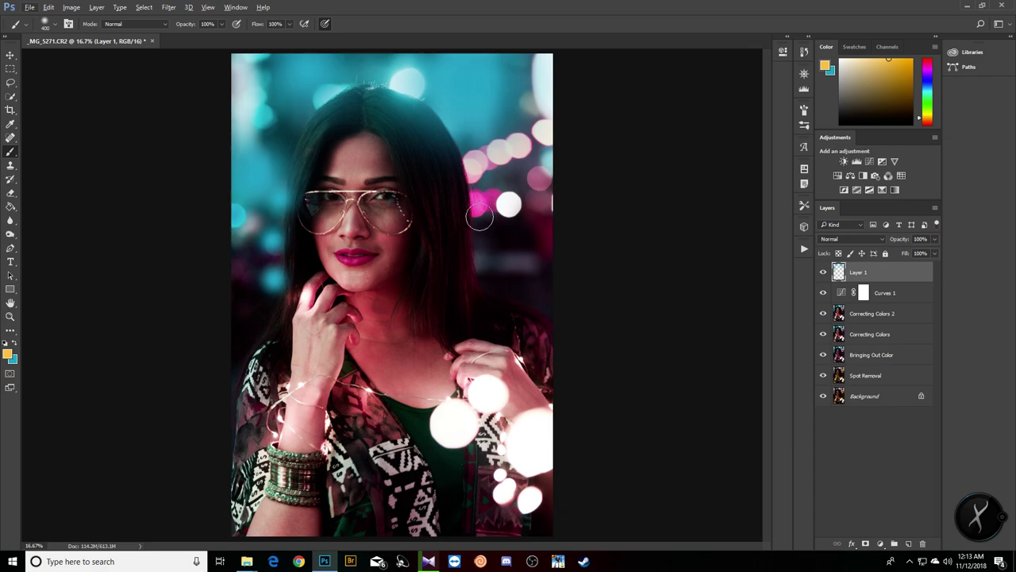
left_click(546, 240, "alt")
key("bracketright")
key("bracketright")
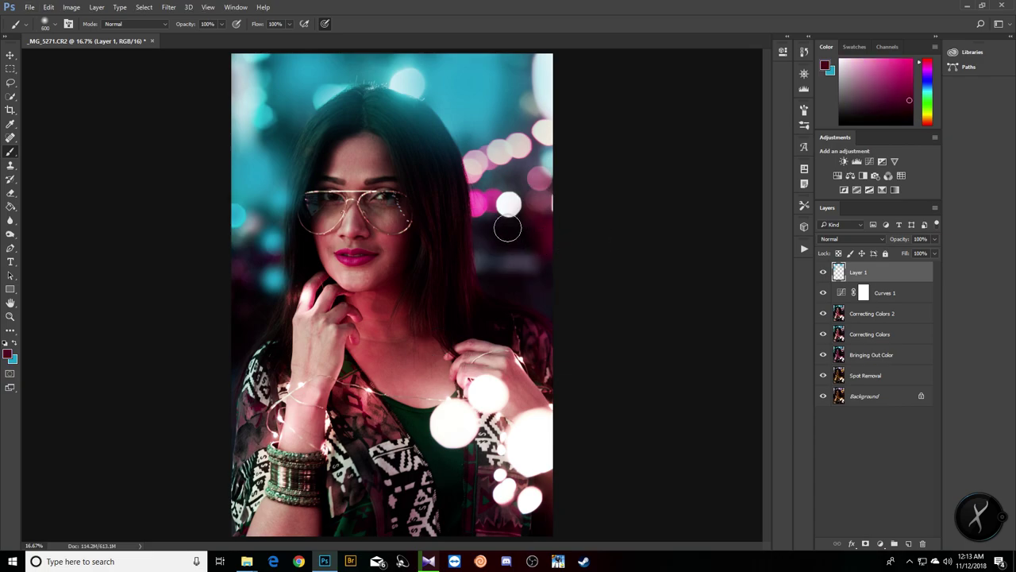
key("bracketright")
key("bracketright")
key("bracketright")
key("bracketright")
key("bracketright")
key("bracketright")
key("bracketright")
key("bracketright")
key("bracketright")
key("bracketright")
key("bracketright")
key("bracketright")
key("bracketright")
key("bracketright")
key("bracketright")
key("bracketright")
key("bracketright")
key("bracketright")
key("bracketright")
left_click(527, 254)
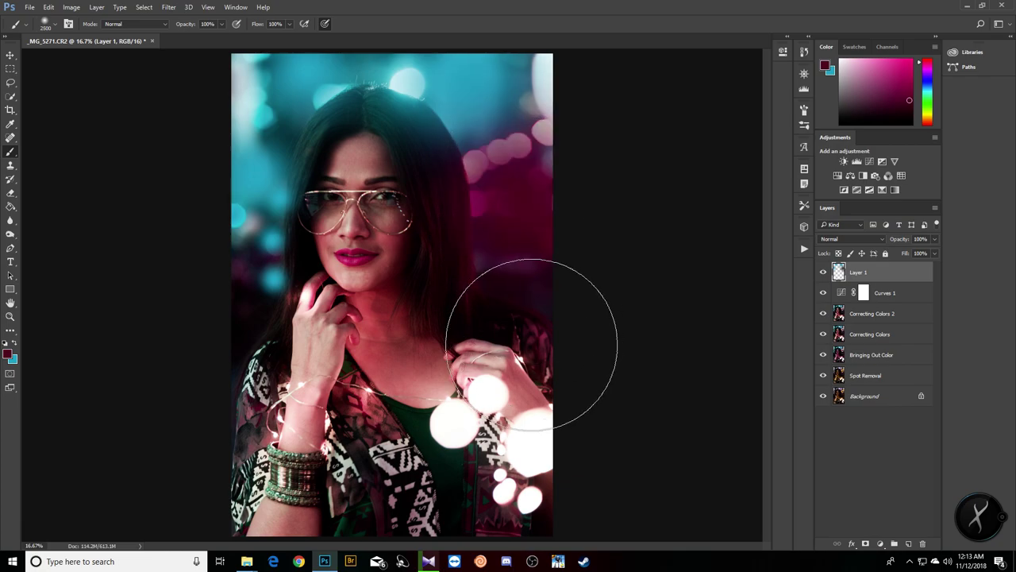
key("bracketleft")
key("bracketleft")
left_click(510, 164)
left_click(512, 226)
Shrink the brush to 600 px and paint dark magenta over the background left of the subject's hair
key("bracketleft")
key("bracketleft")
key("bracketleft")
key("bracketleft")
key("bracketleft")
key("bracketleft")
key("bracketleft")
key("bracketleft")
key("bracketleft")
key("bracketleft")
key("bracketleft")
key("bracketleft")
key("bracketleft")
key("bracketleft")
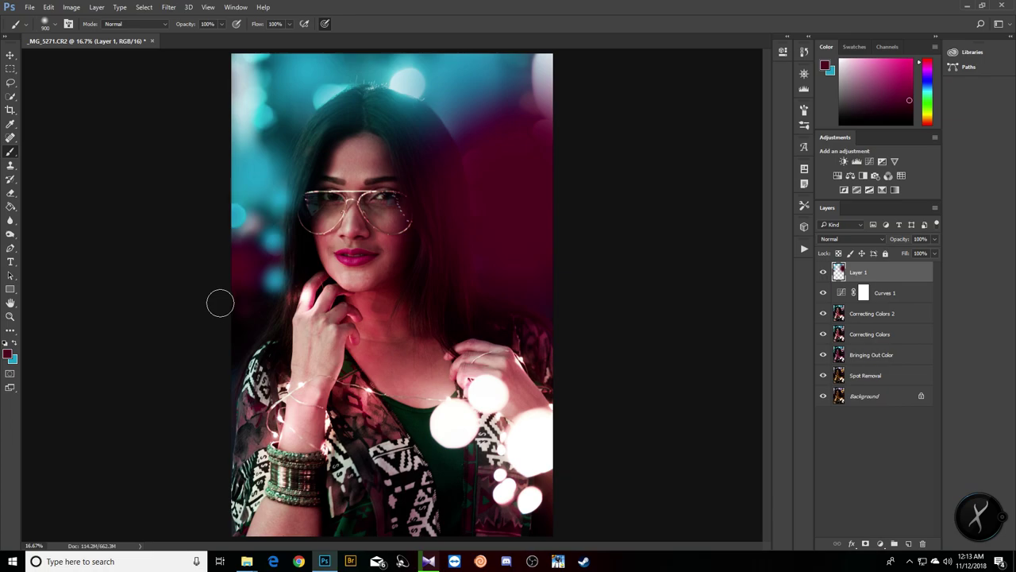
left_click(252, 218)
Set the painted color layer's blend mode to Screen and its opacity to 20%
left_click(861, 239)
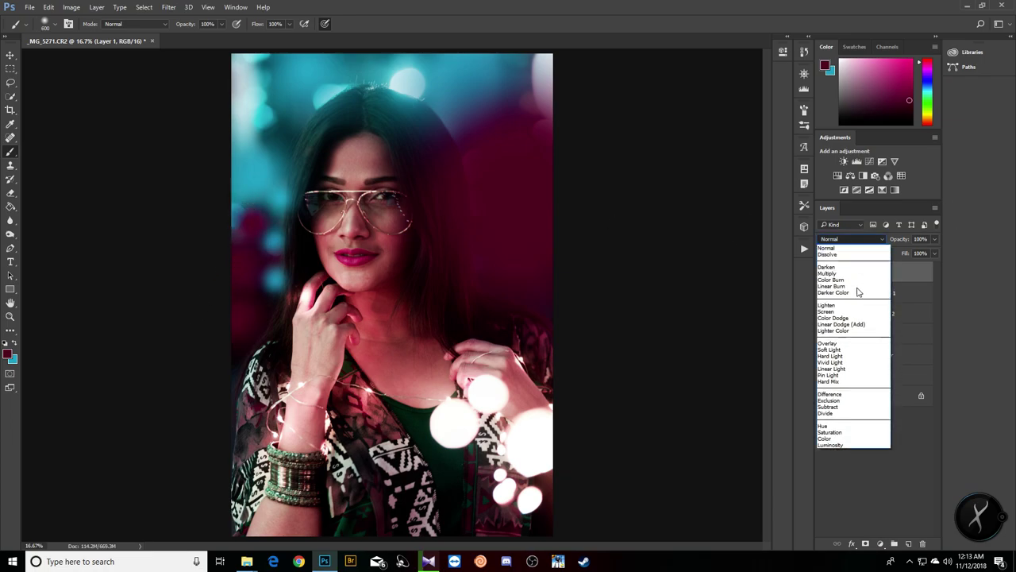
left_click(853, 311)
left_click(864, 238)
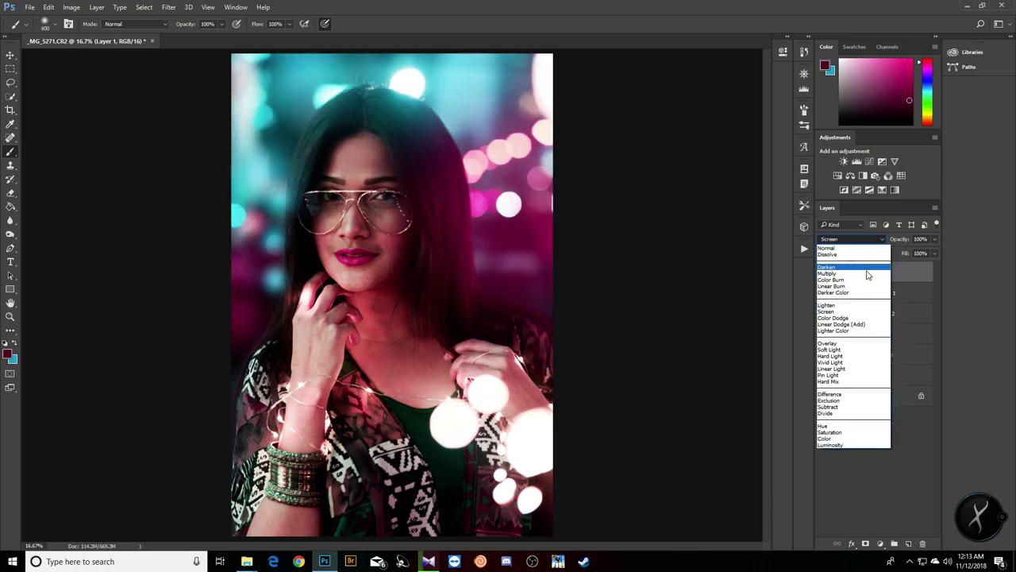
left_click(919, 239)
type("30")
key("Return")
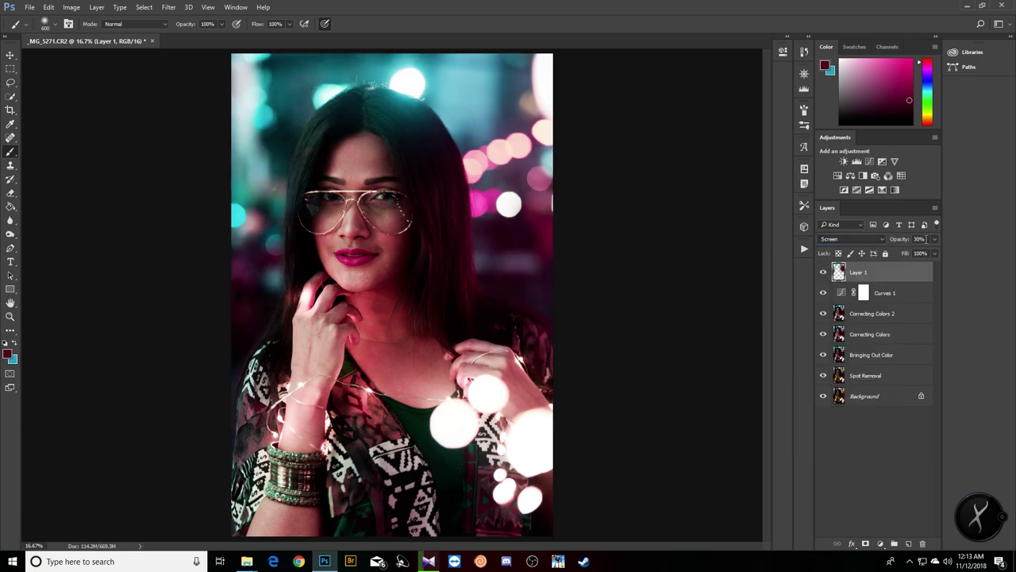
left_click(918, 239)
type("20")
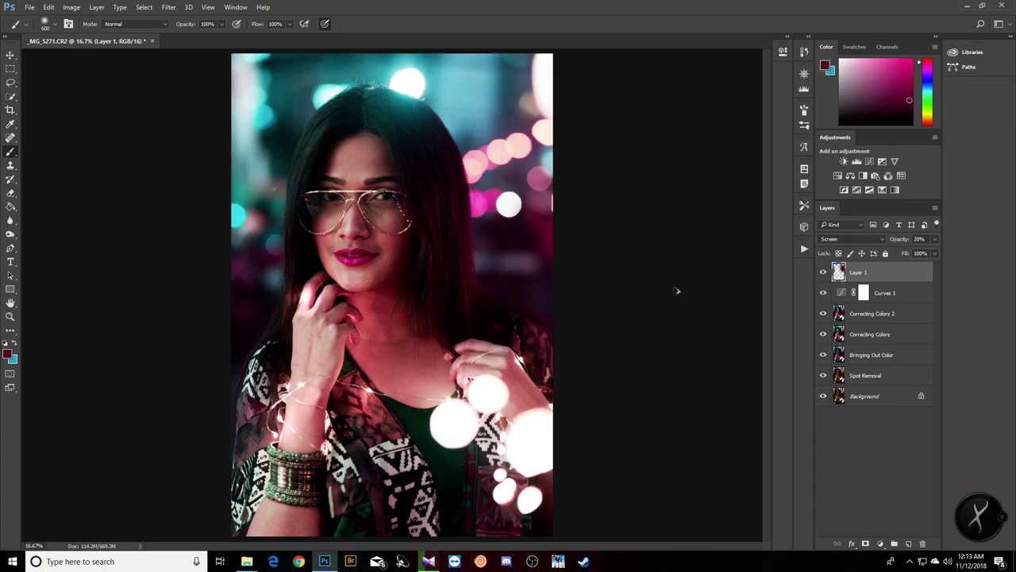
Stamp the visible layers onto a new layer and name it Dodge
key("ctrl+shift+alt+e")
double_click(858, 272)
type("Dod")
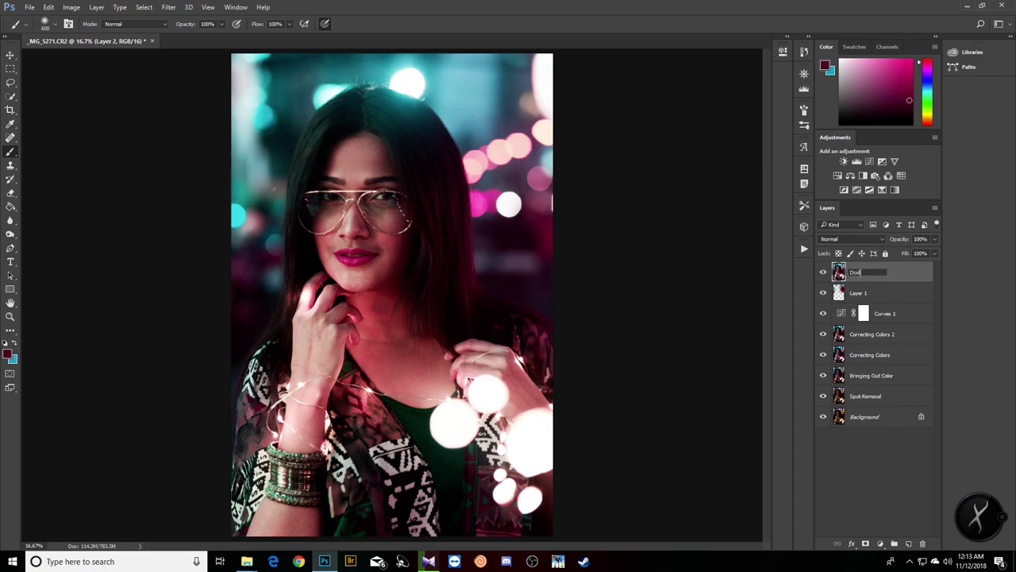
type("ge")
key("Return")
Select the Dodge tool and rename the stamped layer as Dodge (For Myself)
left_click(10, 234)
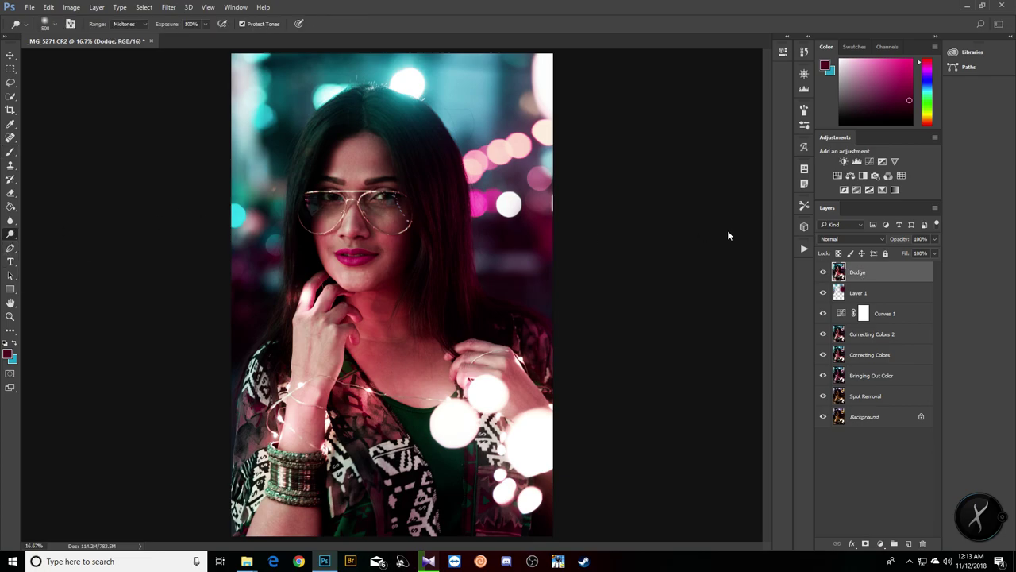
double_click(873, 276)
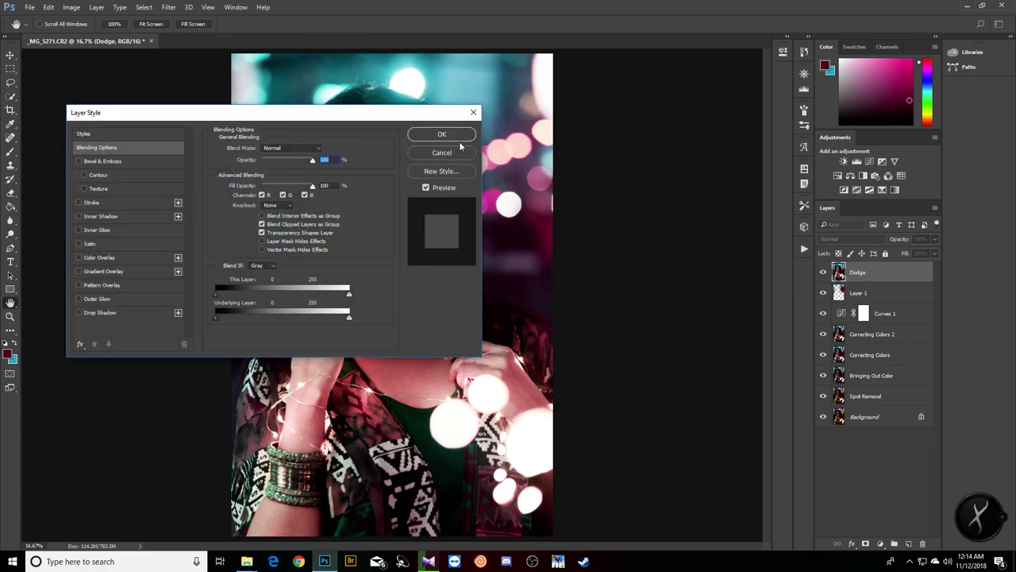
key("Escape")
double_click(859, 272)
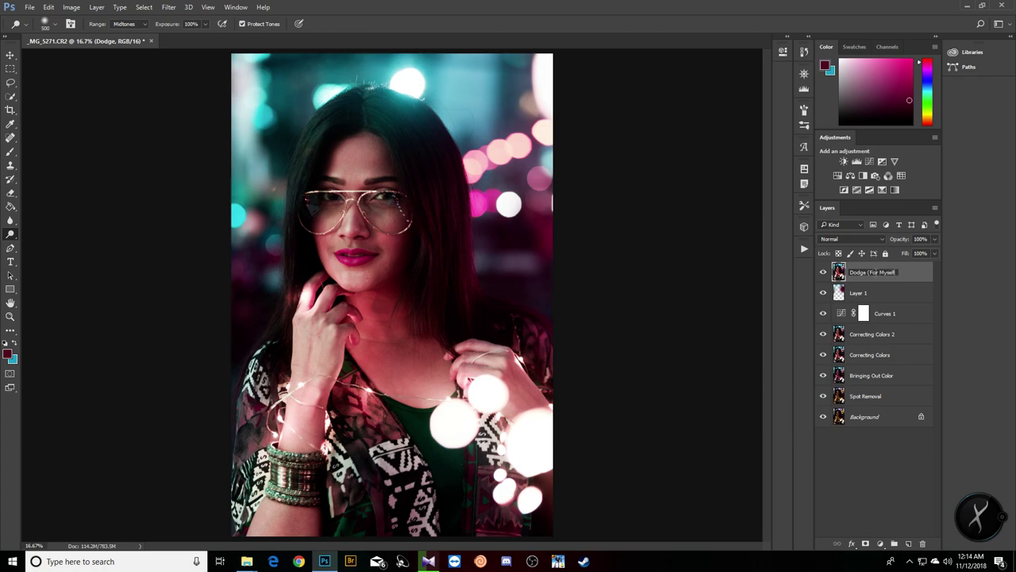
type("(For Myself)")
key("Return")
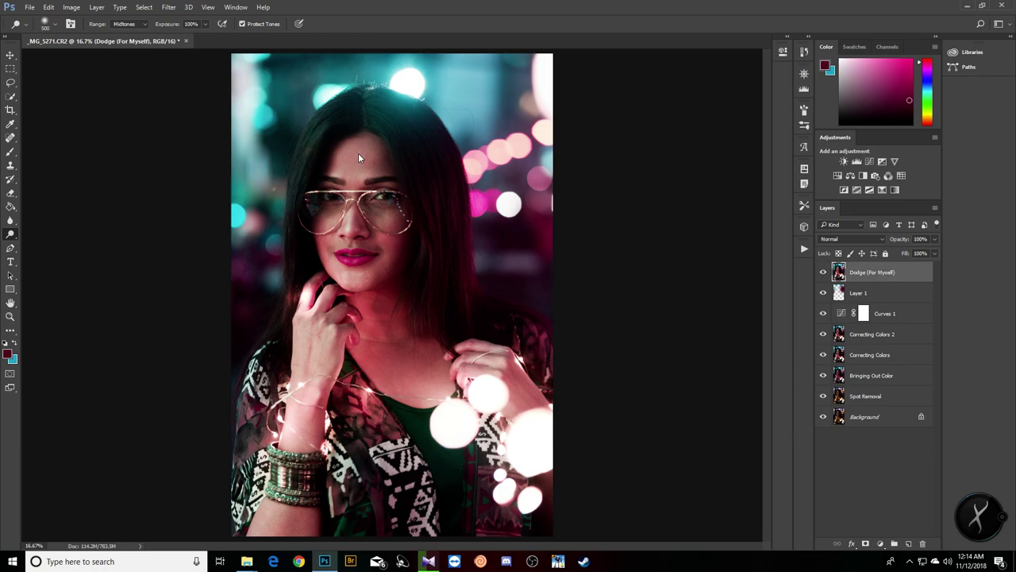
Set the Dodge tool's exposure to 10% and lighten the facial highlights, reducing the brush to 150 px
left_click(168, 24)
key("bracketleft")
key("bracketleft")
key("bracketleft")
key("bracketleft")
key("bracketright")
key("bracketright")
key("bracketleft")
key("bracketleft")
key("bracketleft")
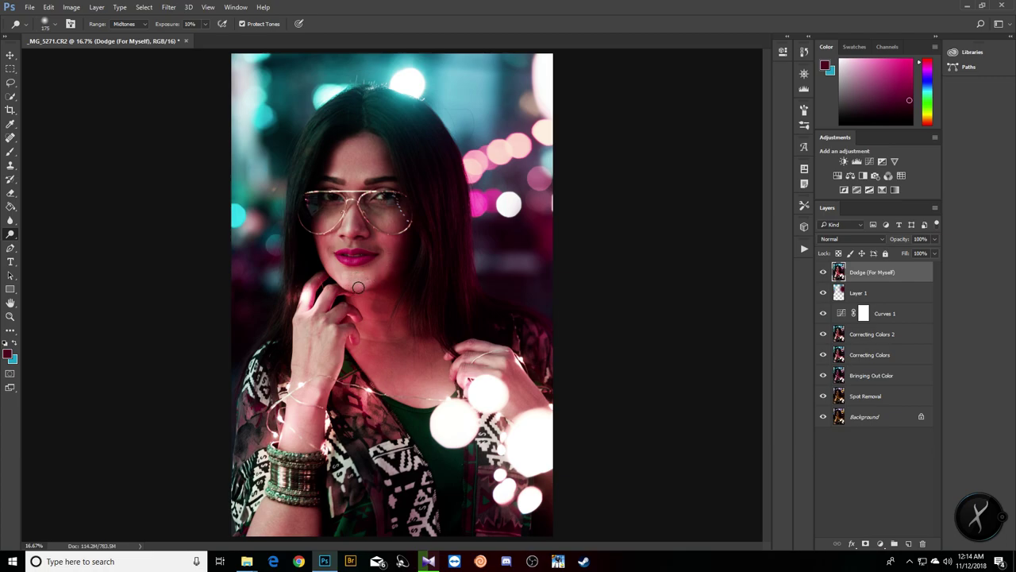
key("bracketleft")
key("bracketleft")
key("bracketleft")
key("bracketright")
key("bracketright")
Stamp the visible layers onto a new layer and name it Burn (For Myself)
key("ctrl+shift+alt+e")
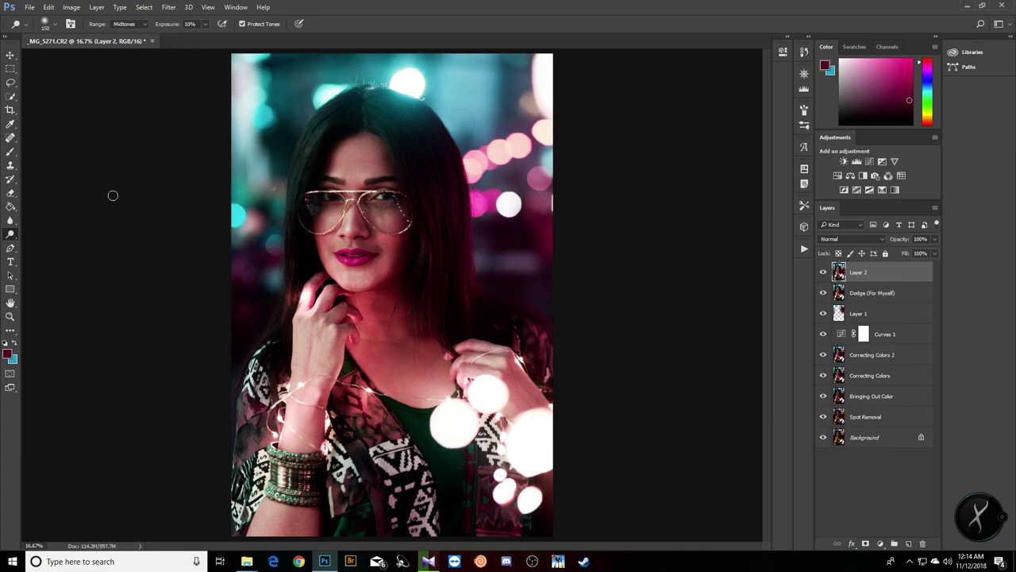
double_click(858, 272)
key("Return")
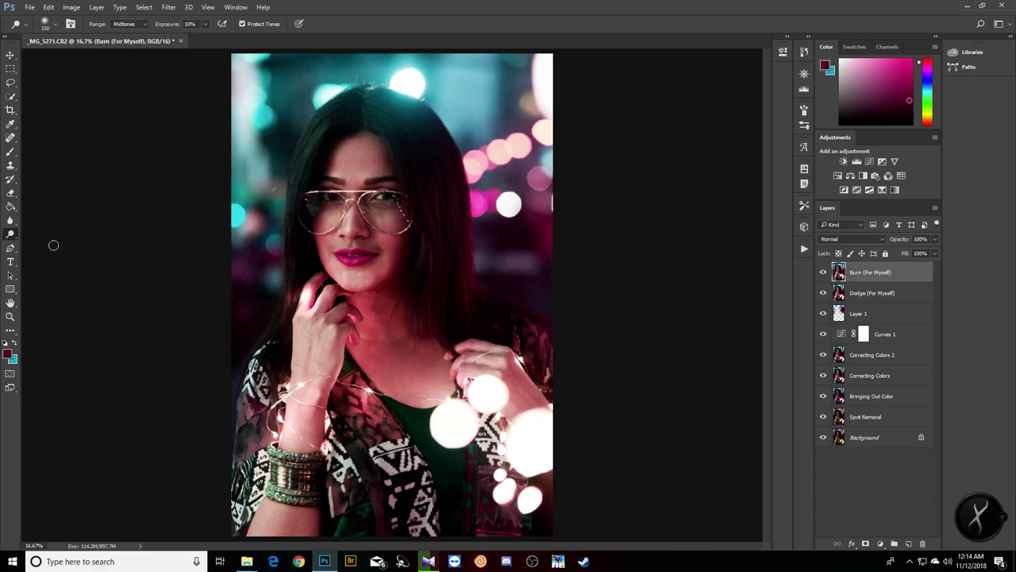
Switch to the Burn tool, set its exposure to 5% and resize the brush to shade the portrait
right_click(10, 235)
left_click(48, 243)
type("5")
key("bracketright")
key("bracketright")
key("bracketright")
key("bracketright")
key("bracketright")
Add an Exposure adjustment layer with offset +0.0204 and gamma correction 0.87, and set its opacity to 60%
left_click(882, 161)
left_click_drag(705, 128, 709, 150)
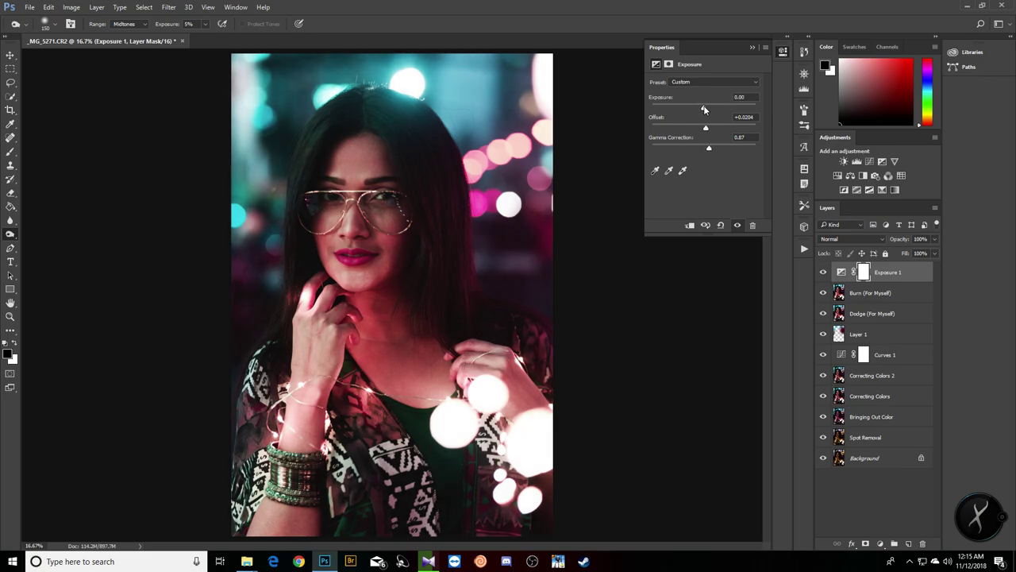
left_click(752, 47)
left_click(919, 239)
type("60")
key("Return")
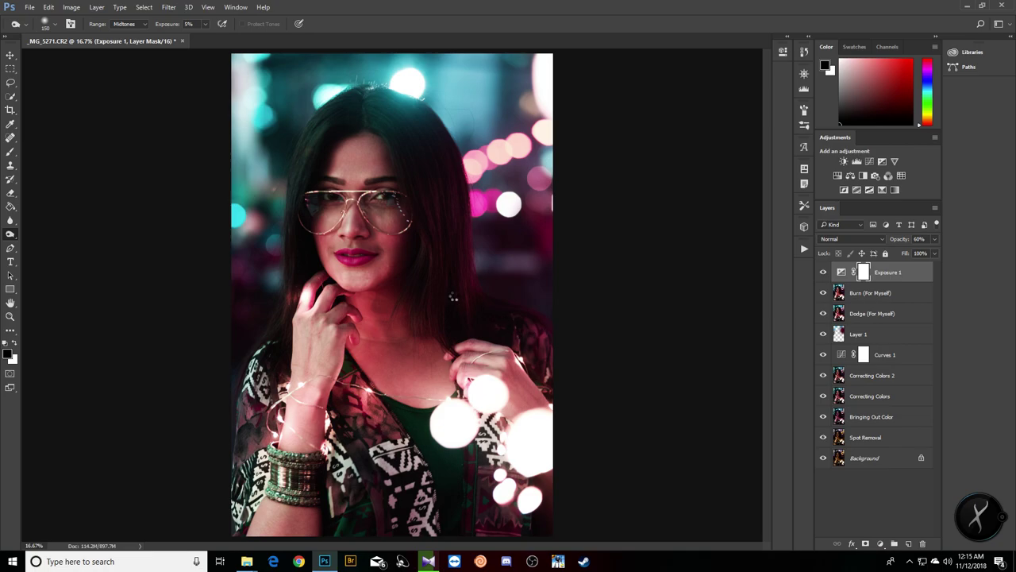
Stamp the visible layers onto a new layer and apply a High Pass filter to it
key("ctrl+shift+alt+e")
left_click(169, 7)
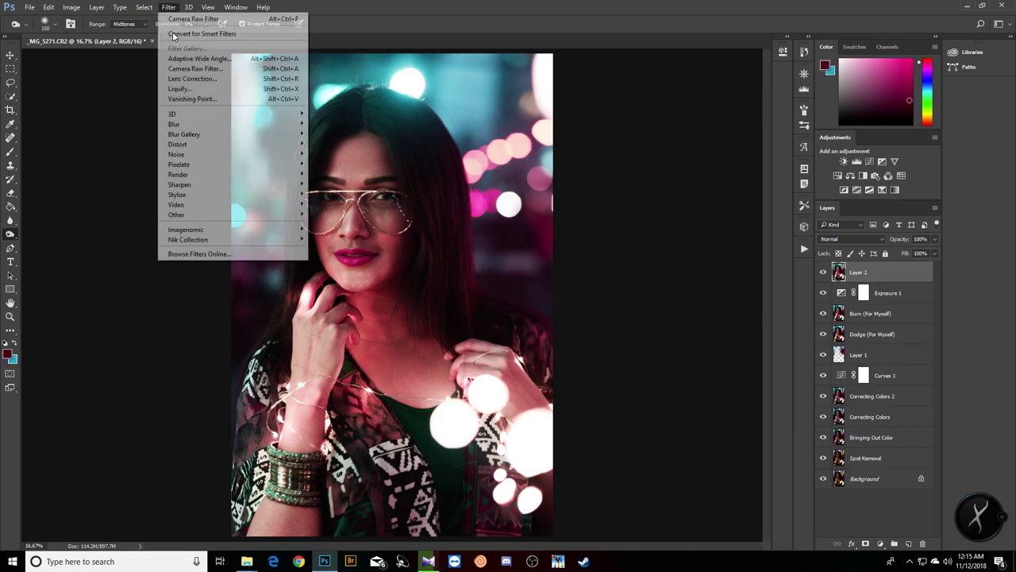
mouse_move(248, 219)
left_click(331, 224)
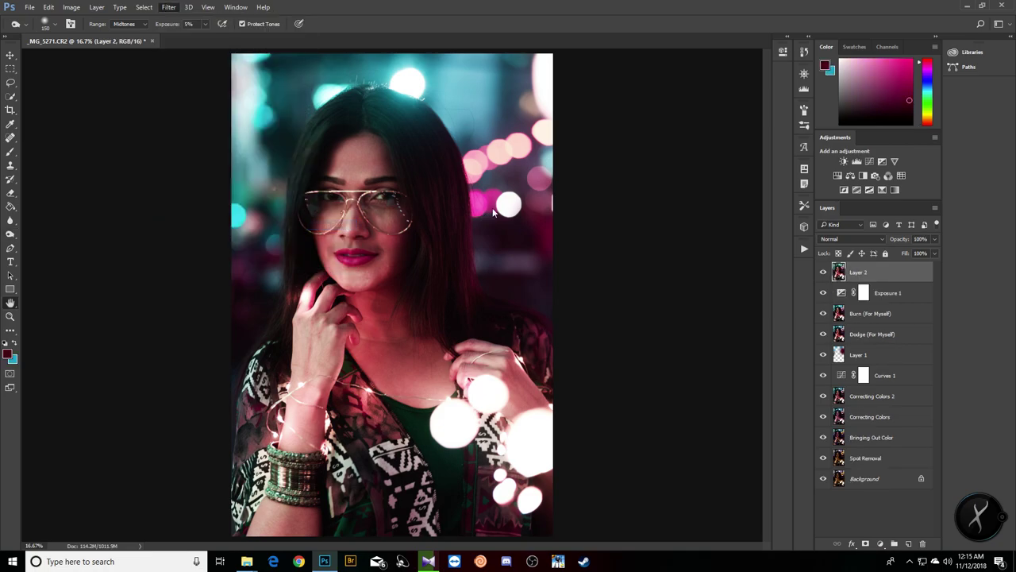
left_click(573, 149)
key("o")
Set the High Pass layer's blend mode to Soft Light and its opacity to 50%
left_click(844, 238)
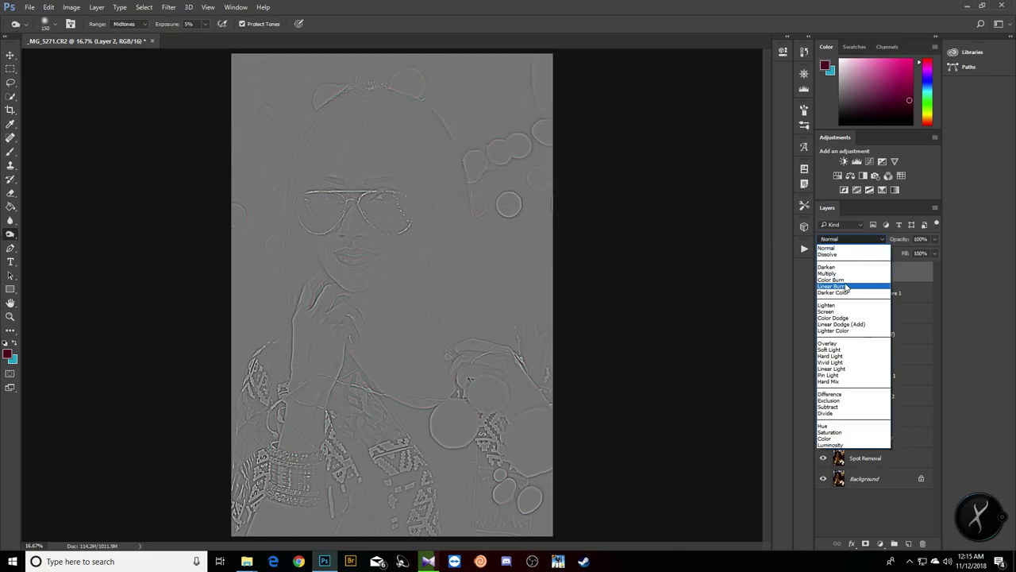
left_click(853, 350)
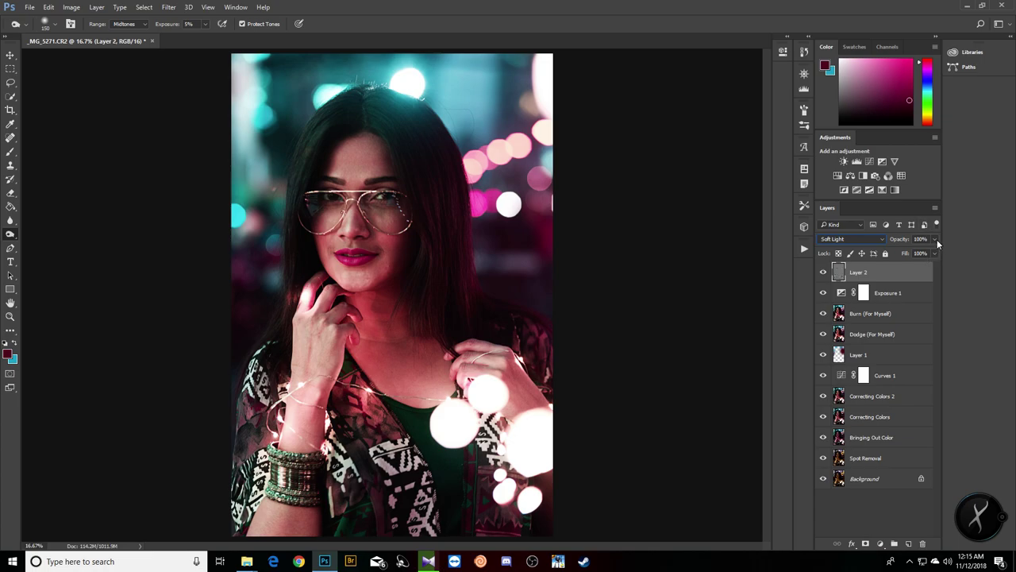
type("50")
key("Return")
Stamp the visible layers onto a new layer and name it Slight Retouch
key("ctrl+alt+shift+e")
double_click(868, 271)
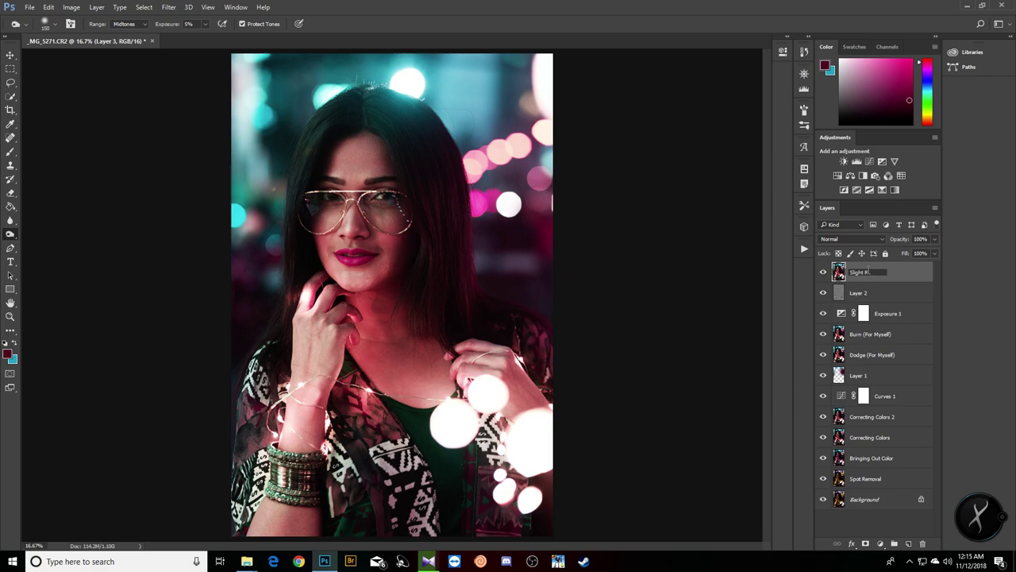
type("Slight Retouch")
key("Return")
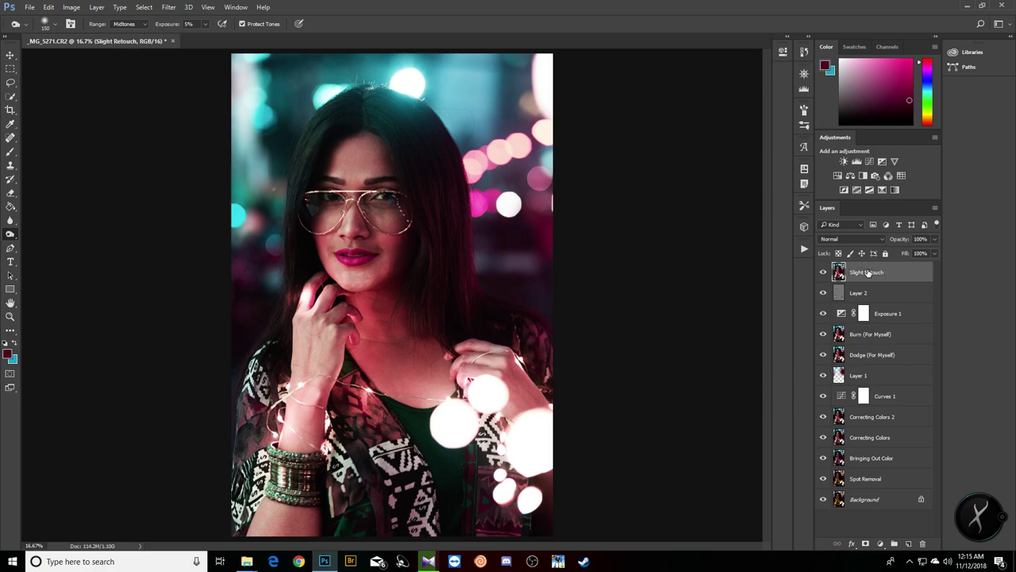
Apply the High Pass filter to the Slight Retouch layer and set its blend mode to Overlay
key("ctrl+plus")
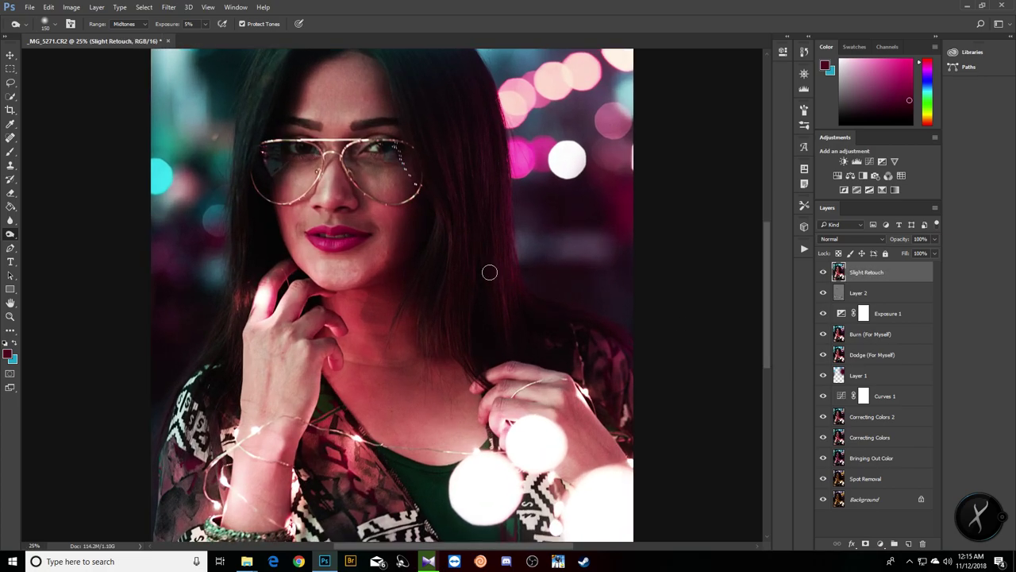
left_click(169, 7)
mouse_move(238, 214)
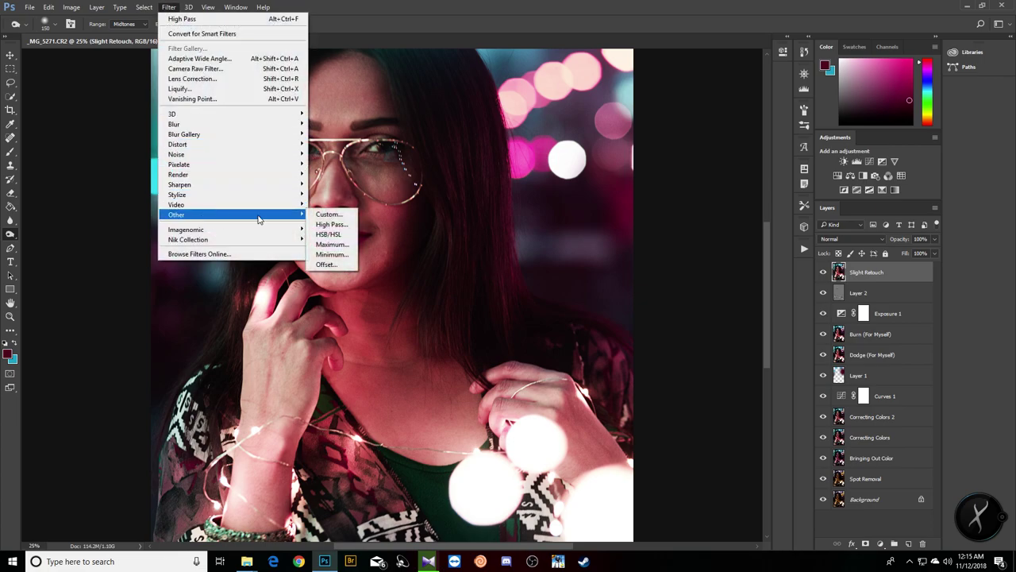
left_click(342, 225)
key("Return")
left_click(854, 239)
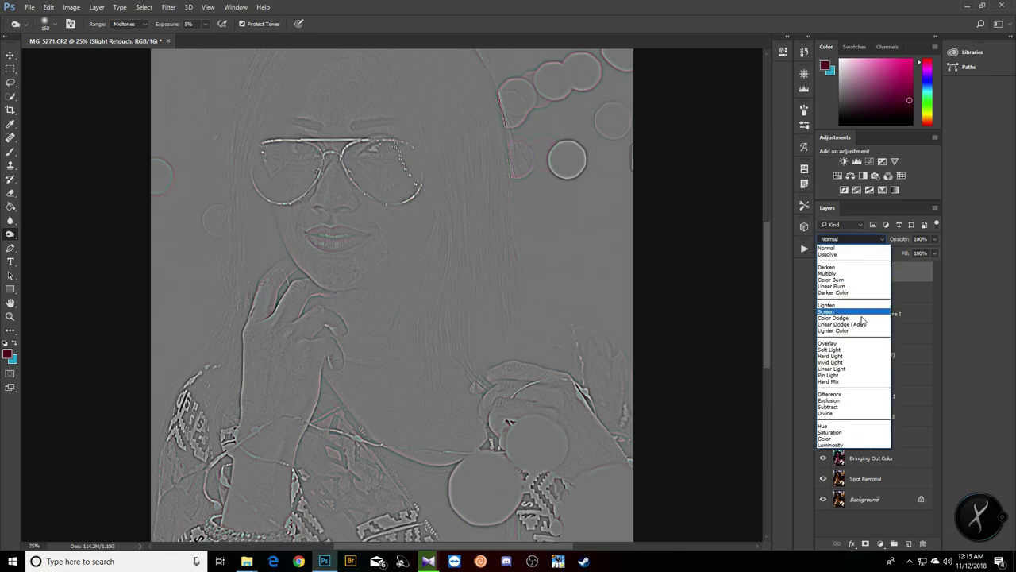
left_click(855, 343)
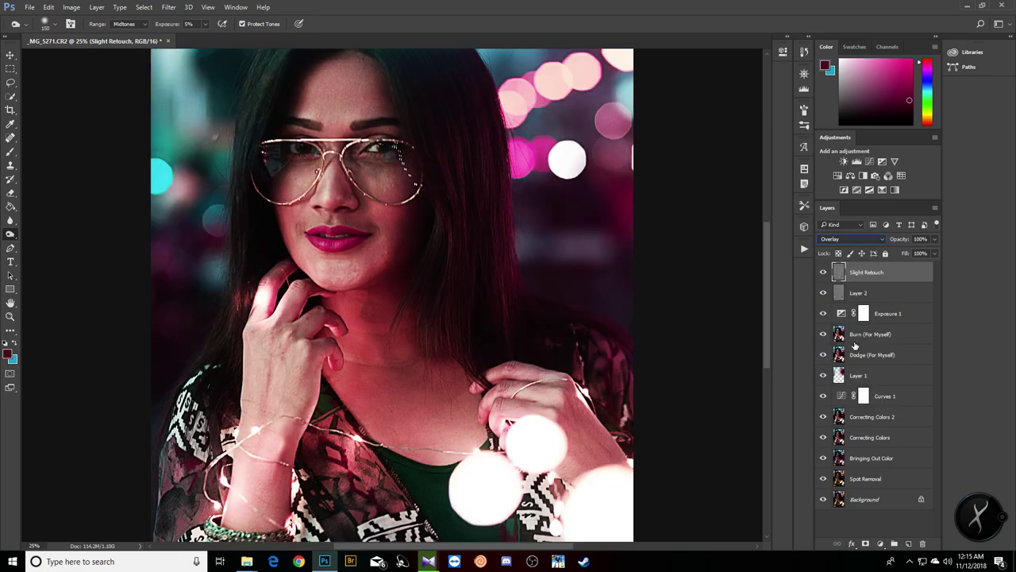
Add a black mask to the Slight Retouch layer and set the layer's opacity to 50%
left_click(865, 544, "alt")
scroll(635, 325, "up", 3)
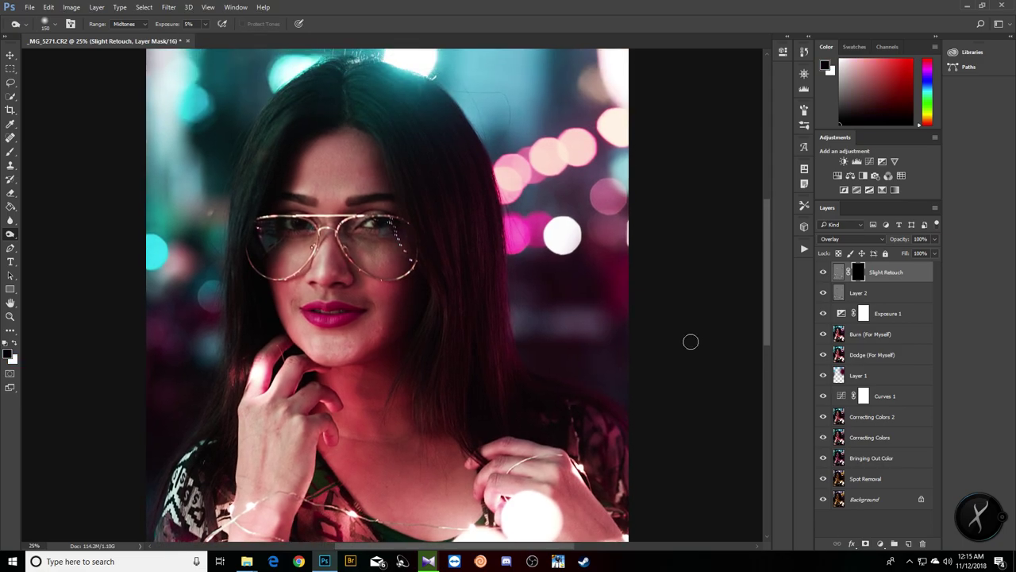
left_click(921, 240)
type("50")
key("Return")
Paint white with the Brush on the Slight Retouch mask over the face, resizing the brush to fit each facial area
left_click(10, 153)
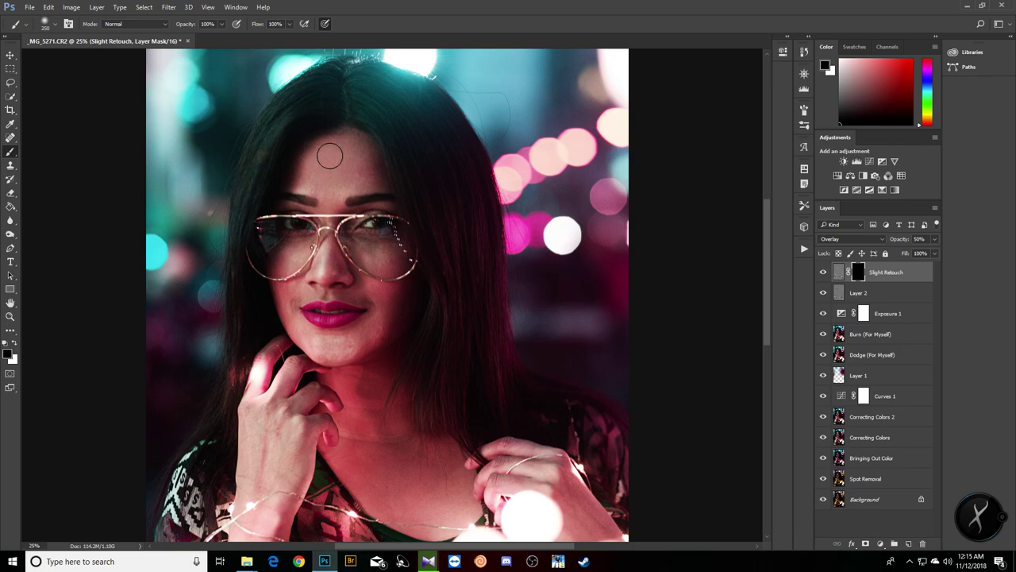
key("x")
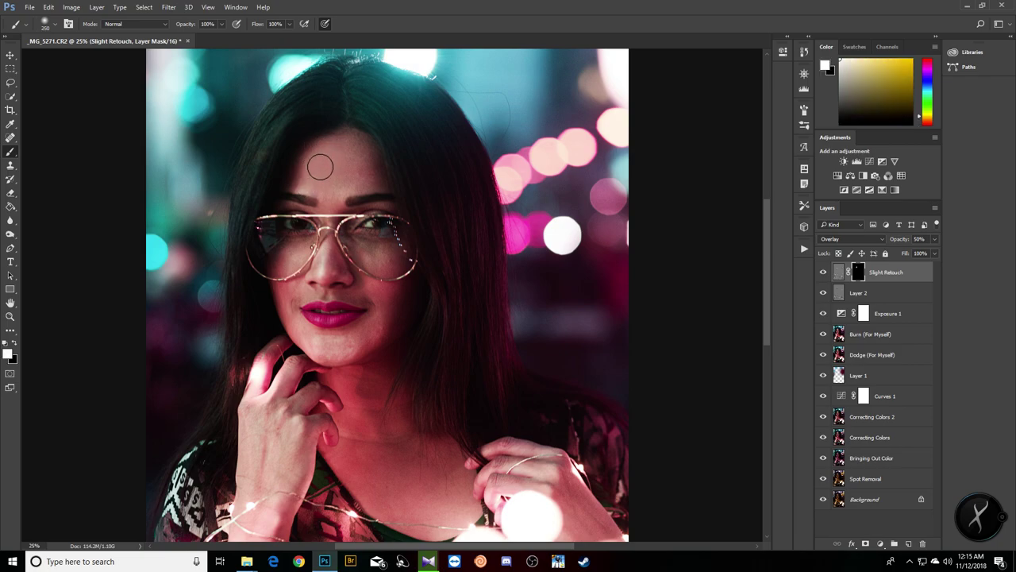
key("bracketright")
mouse_move(320, 167)
left_mouse_down()
mouse_move(358, 169)
mouse_move(349, 144)
mouse_move(359, 181)
left_mouse_up()
key("bracketleft")
key("bracketleft")
key("bracketleft")
key("bracketright")
key("bracketright")
left_click_drag(392, 254, 385, 252)
key("bracketright")
key("bracketright")
key("bracketleft")
key("bracketleft")
key("bracketleft")
key("bracketleft")
key("bracketright")
key("bracketright")
key("bracketleft")
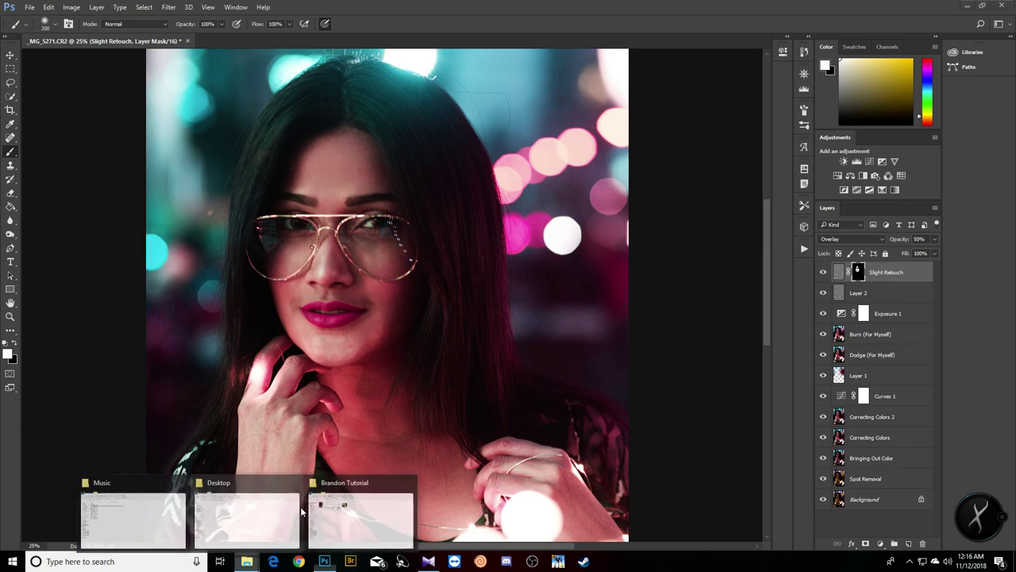
Switch to the Music folder in File Explorer, play the Esta Rico track, and minimize the folder and media player windows
left_click(135, 512)
key("Return")
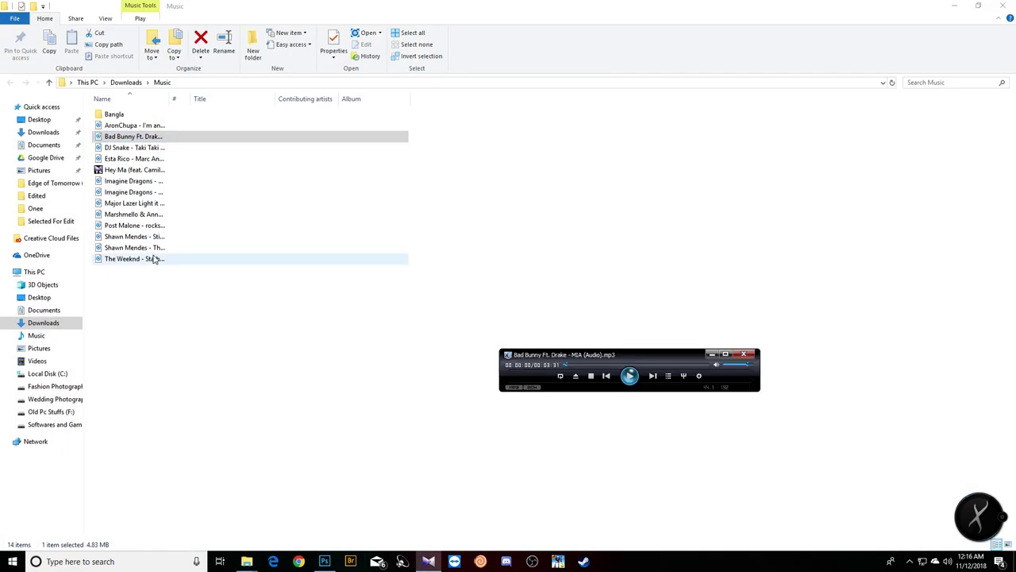
left_click_drag(152, 159, 584, 381)
left_click(954, 7)
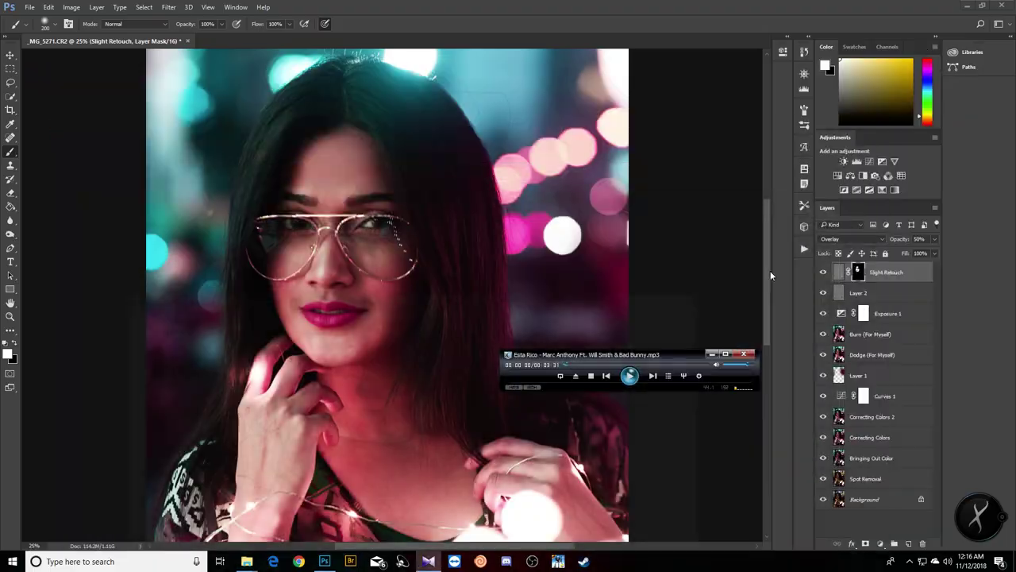
left_click(711, 354)
Paint white on the Slight Retouch mask over the neck, chest and hands, and compare the portrait with the layer hidden and shown
key("ctrl+minus")
key("ctrl+minus")
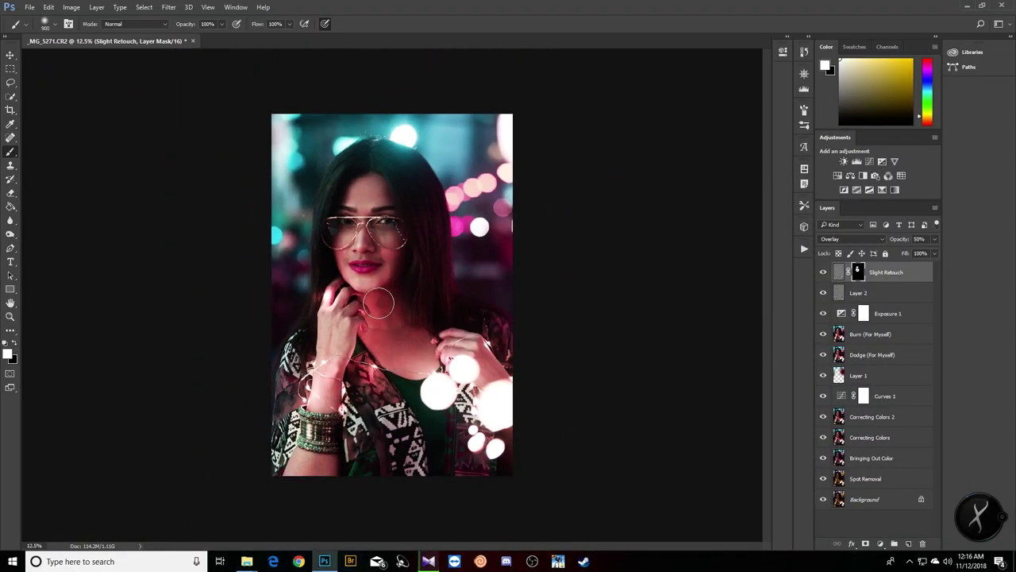
key("bracketleft")
key("bracketleft")
key("bracketleft")
key("bracketleft")
key("bracketleft")
key("bracketright")
key("bracketleft")
key("bracketleft")
key("ctrl+plus")
key("ctrl+plus")
key("ctrl+plus")
key("ctrl+plus")
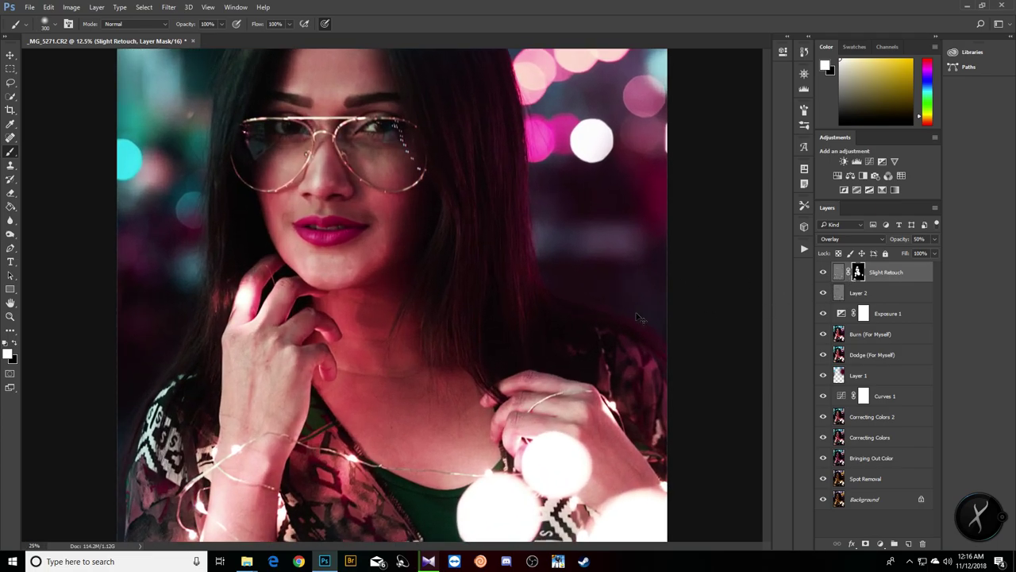
left_click_drag(455, 286, 457, 362)
left_click(824, 272)
left_click(825, 273)
left_click(824, 272)
left_click(824, 272)
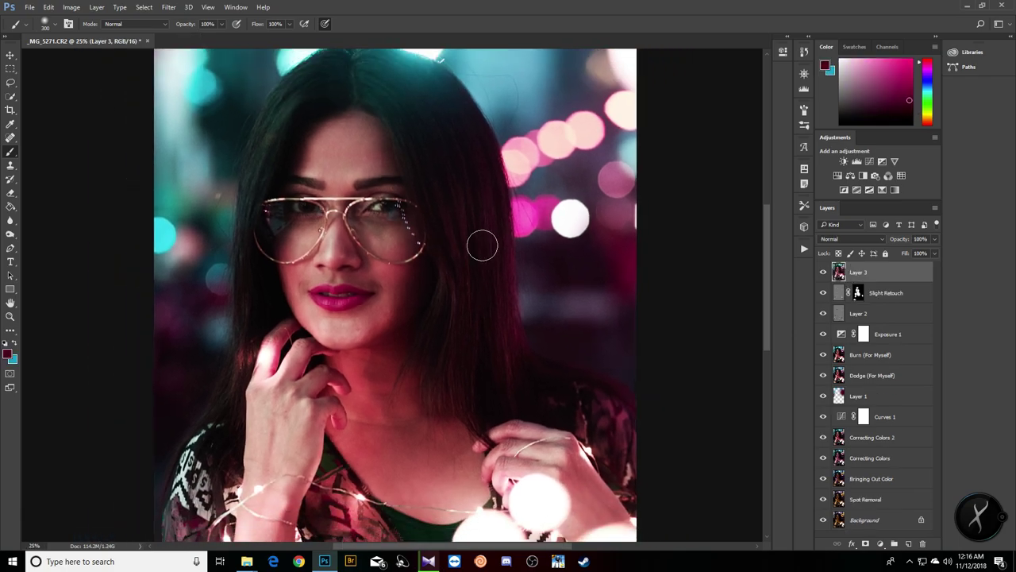
Stamp the visible layers onto a new layer and apply a High Pass filter with a 10-pixel radius
left_click(173, 8)
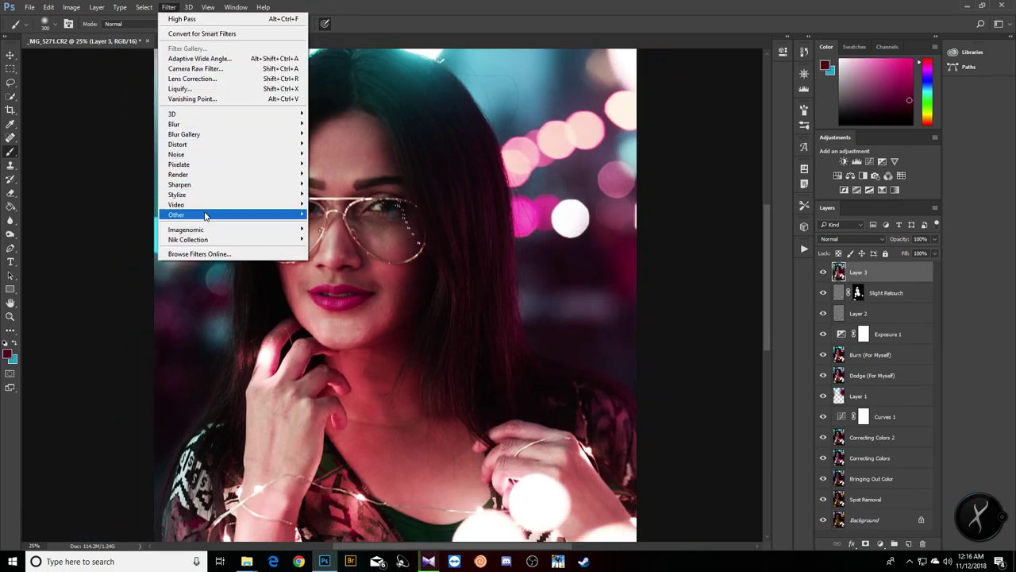
mouse_move(206, 215)
left_click(324, 225)
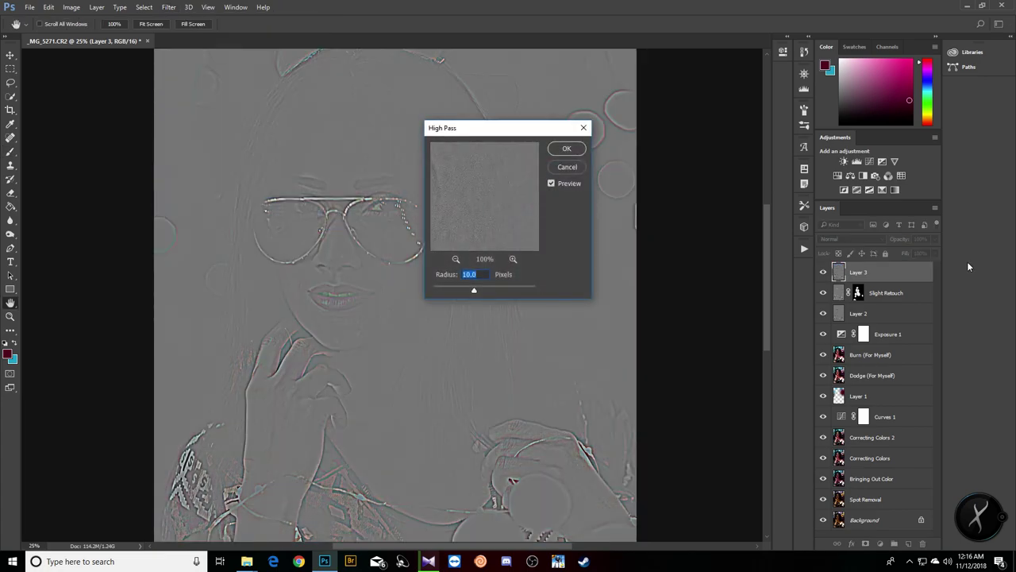
key("Return")
Set the new High Pass layer to Soft Light and hide its effect with a black mask
left_click(852, 239)
left_click(852, 350)
left_click(865, 543, "alt")
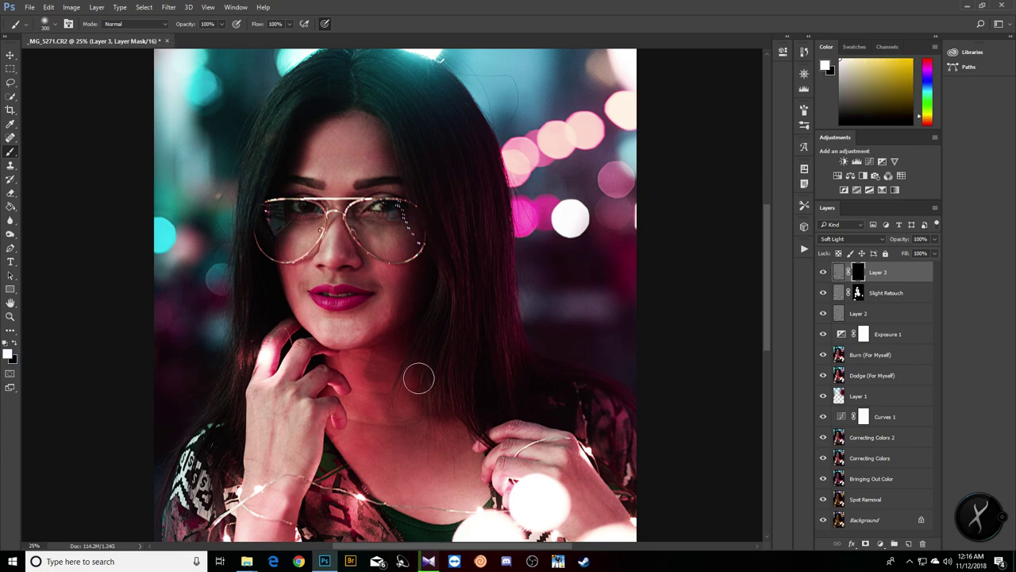
Paint white on the Layer 3 mask over the eye area, reducing the brush to 60 px
key("bracketleft")
key("bracketleft")
key("bracketleft")
key("bracketleft")
key("bracketleft")
key("bracketright")
key("bracketleft")
key("bracketleft")
key("bracketleft")
key("bracketright")
key("bracketright")
scroll(492, 170, "down", 3)
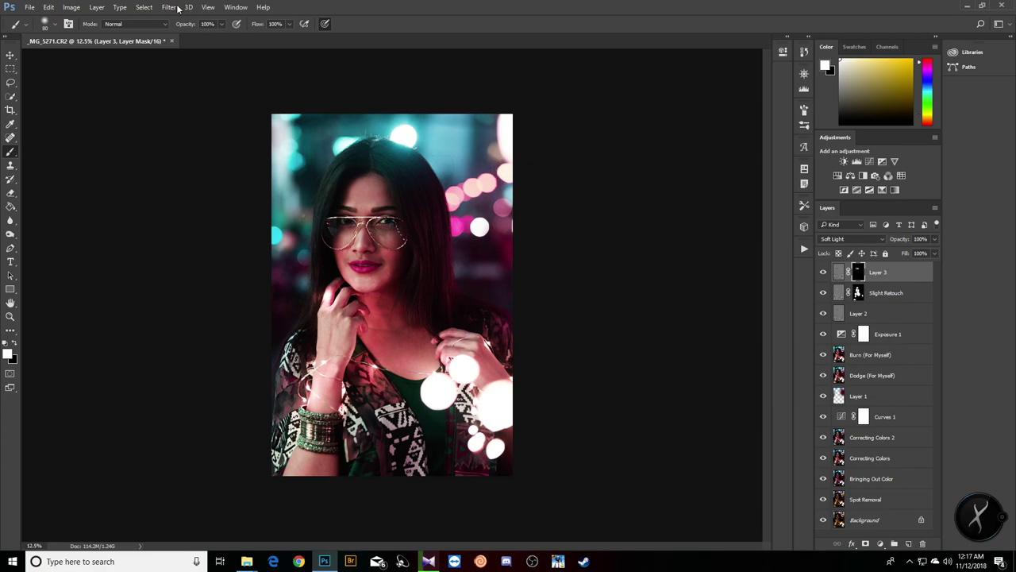
Stamp the visible layers onto a new layer and name it Slight Color Correction
key("ctrl+shift+alt+e")
double_click(866, 274)
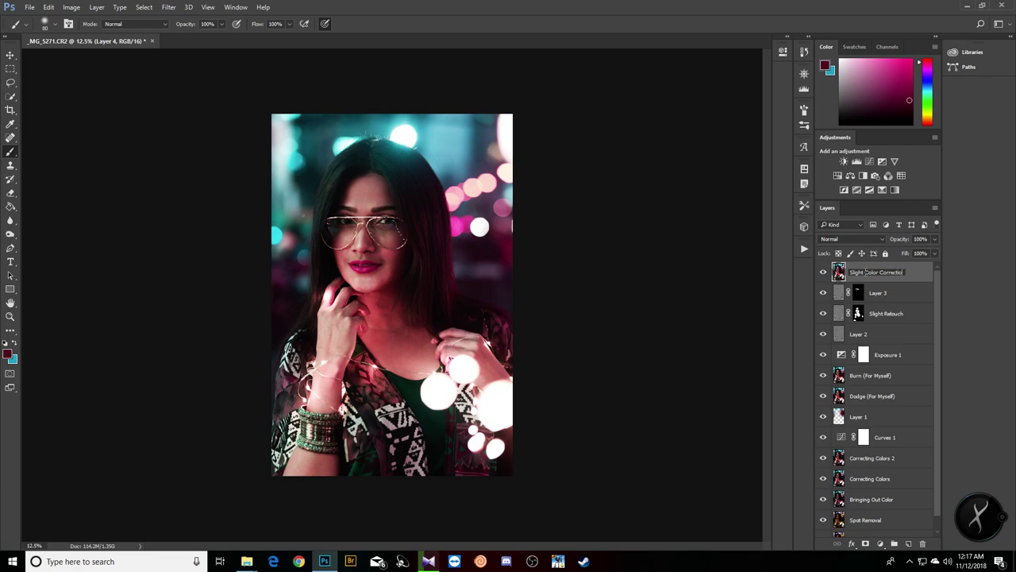
key("Return")
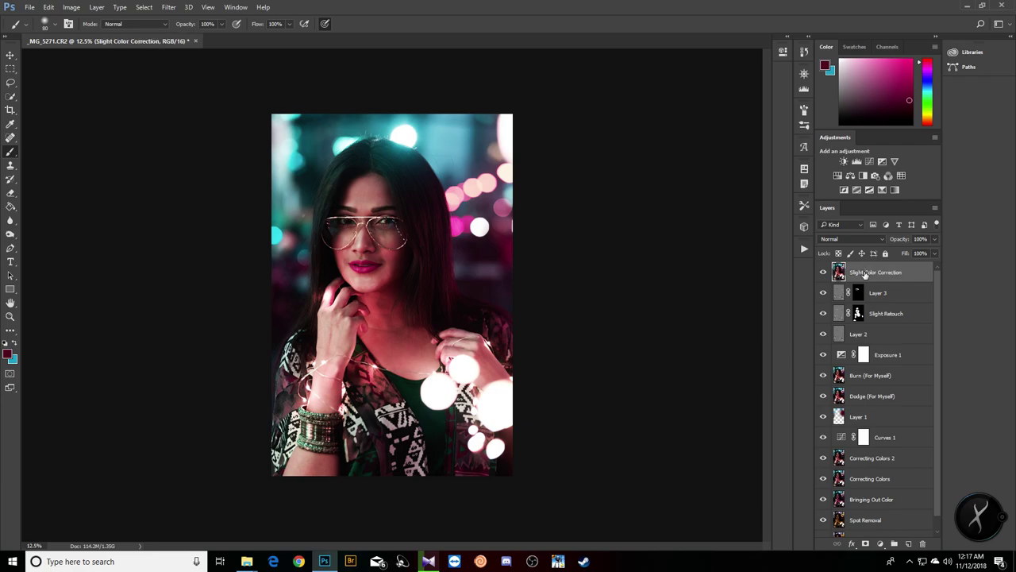
Open the Camera Raw filter on the Slight Color Correction layer and set the Reds saturation to -20
left_click(168, 7)
left_click(197, 69)
key("ctrl+alt+4")
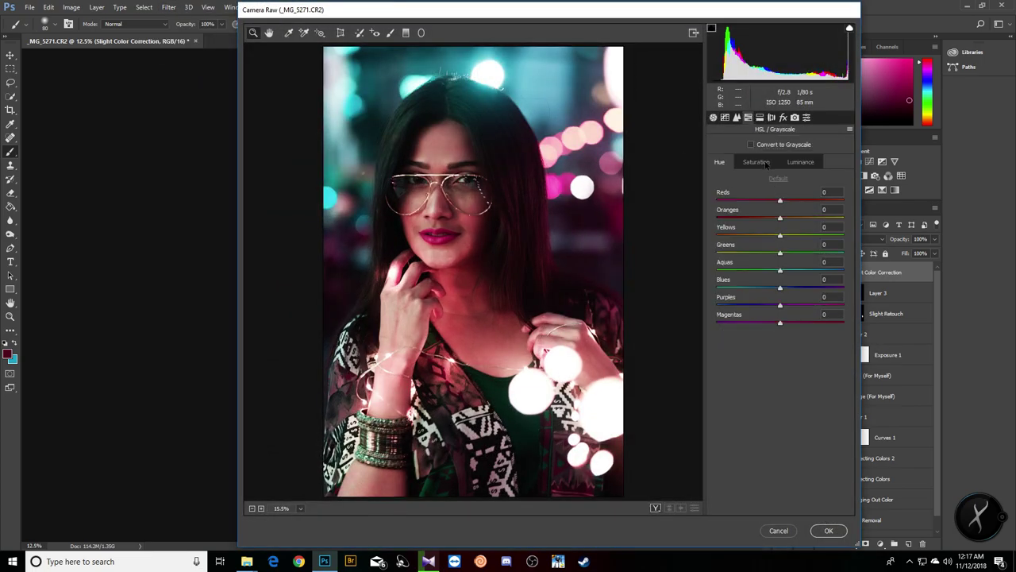
left_click(759, 162)
left_click_drag(775, 203, 768, 203)
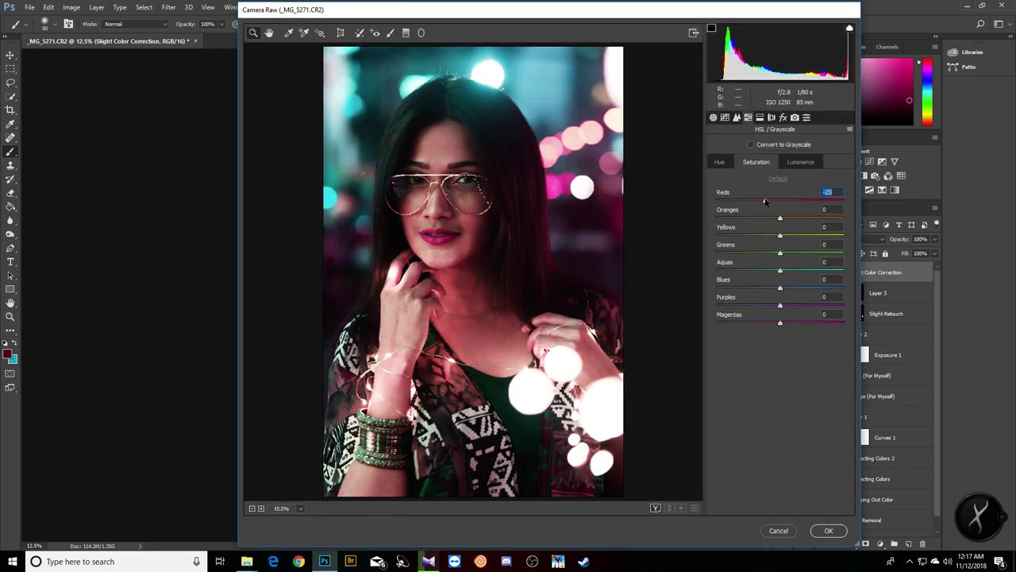
type("-20")
Undo a trial Oranges luminance of 10, set the Reds luminance to 10, and apply the Camera Raw filter
left_click(798, 162)
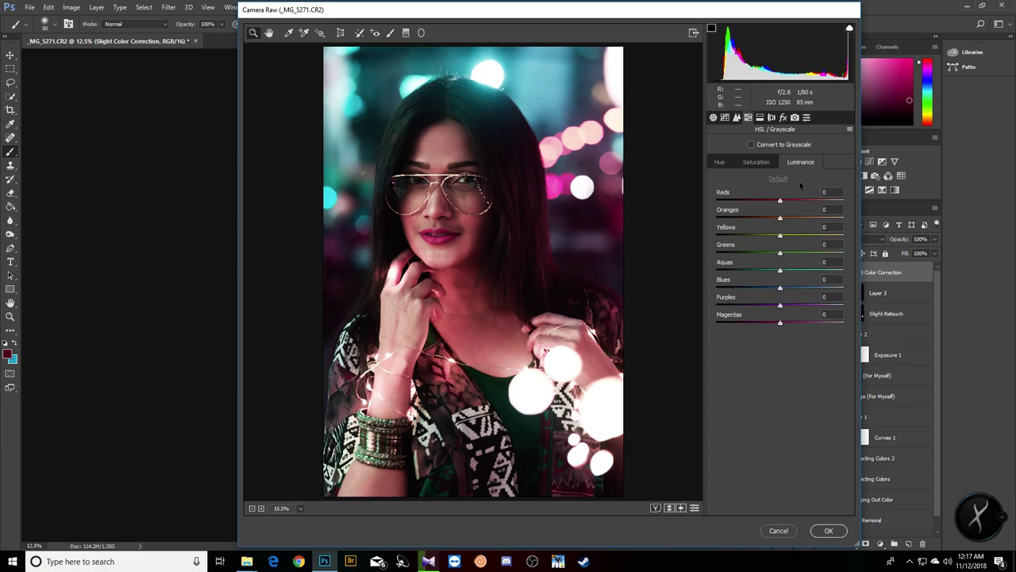
left_click(790, 218)
type("10")
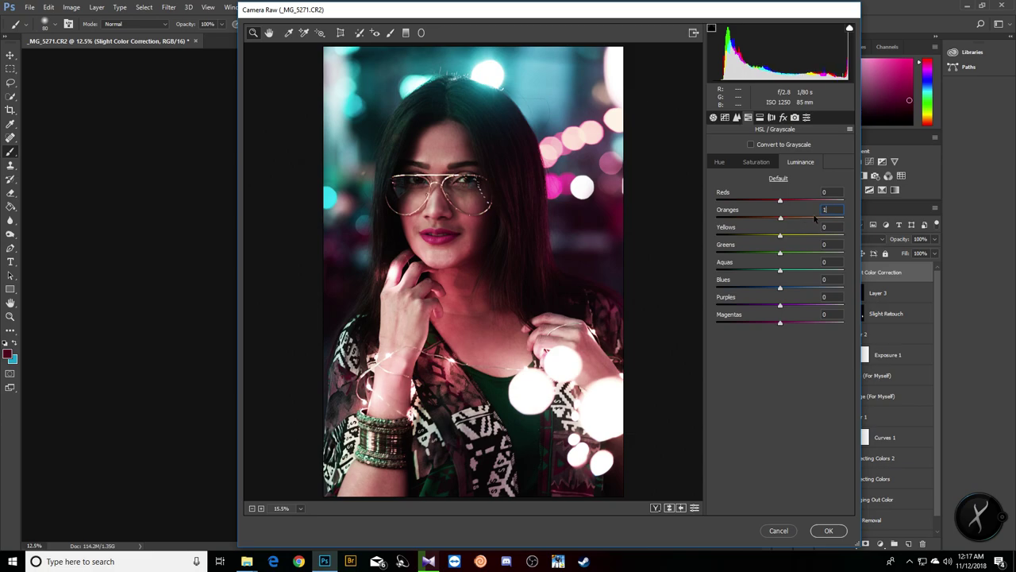
key("ctrl+z")
key("shift+Tab")
type("10")
left_click(828, 531)
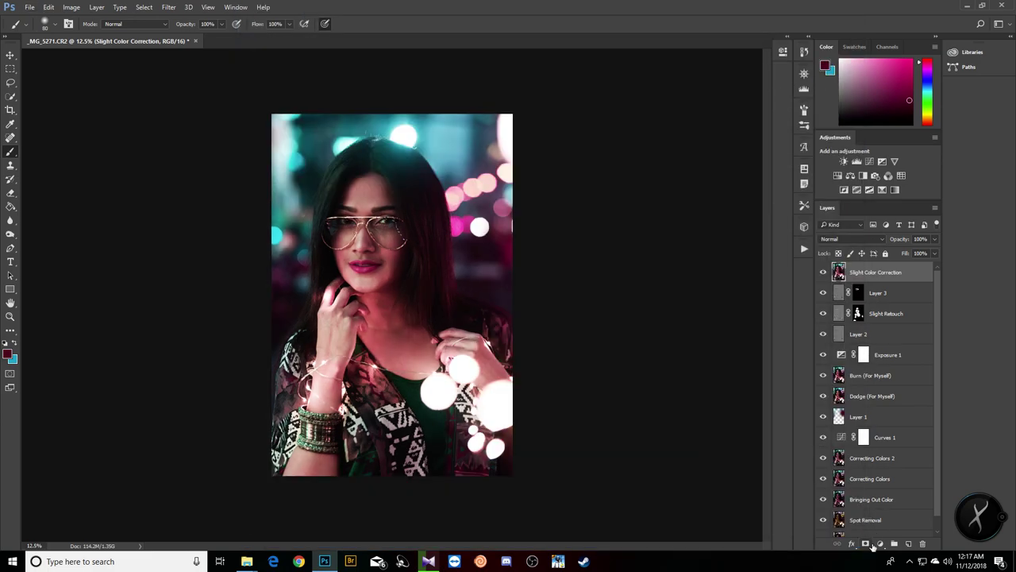
Add a black mask to the Slight Color Correction layer and paint white over the face, enlarging the brush to about 500 px
left_click(866, 543, "alt")
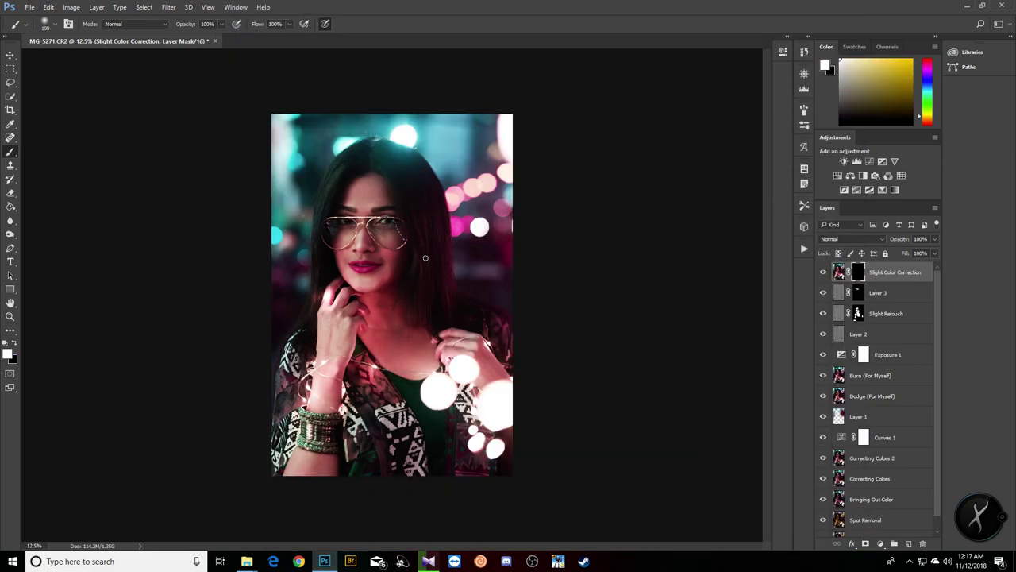
key("bracketright")
key("bracketright")
key("bracketright")
key("bracketright")
key("bracketright")
key("bracketright")
key("bracketright")
key("bracketright")
key("bracketright")
key("bracketright")
key("bracketleft")
key("bracketleft")
key("bracketleft")
key("bracketright")
key("bracketright")
key("bracketright")
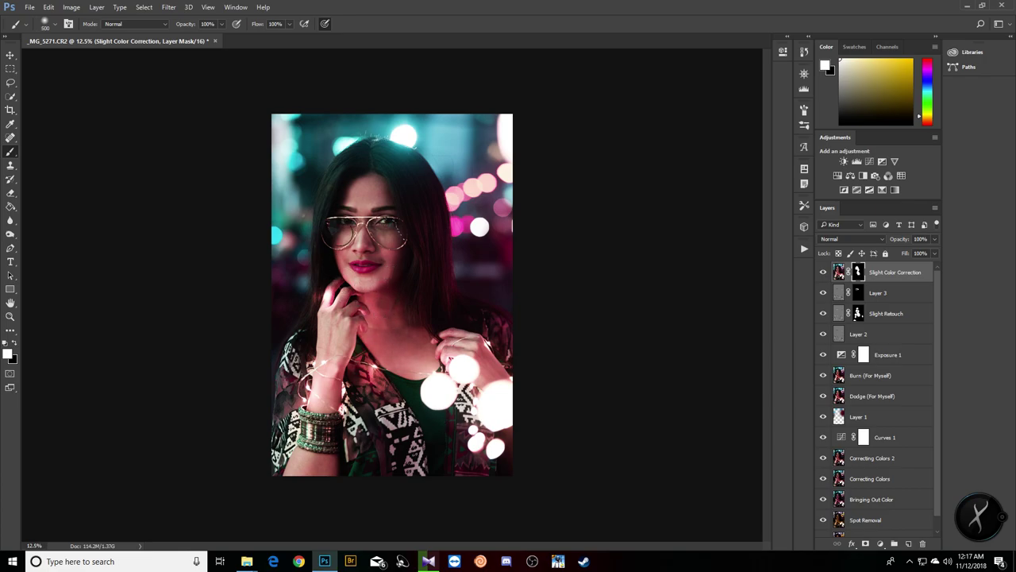
Paint the remaining skin areas white on the Slight Color Correction mask with a resized brush and set the layer's opacity to 60%
key("bracketleft")
key("bracketleft")
key("bracketleft")
key("bracketright")
key("bracketright")
key("bracketleft")
key("bracketleft")
key("bracketleft")
key("bracketleft")
key("bracketleft")
key("bracketleft")
key("bracketleft")
key("bracketright")
key("bracketright")
key("bracketright")
key("bracketright")
key("bracketright")
key("bracketright")
type("60")
key("Return")
Add another Exposure adjustment layer, adjust its offset slightly, and set the layer's opacity to 60%
left_click(882, 162)
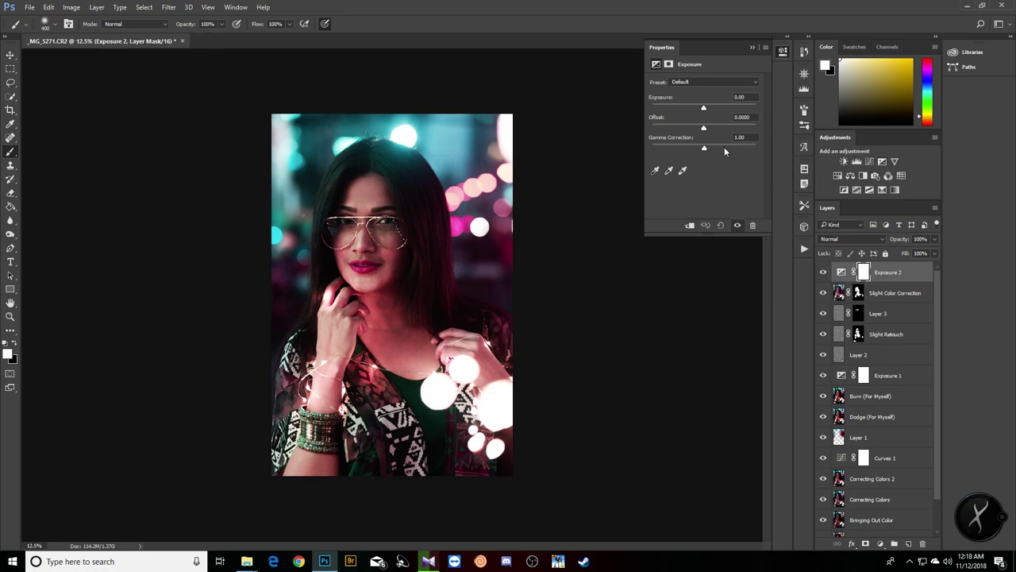
left_click_drag(706, 128, 706, 130)
double_click(918, 239)
type("60")
key("Return")
left_click(754, 46)
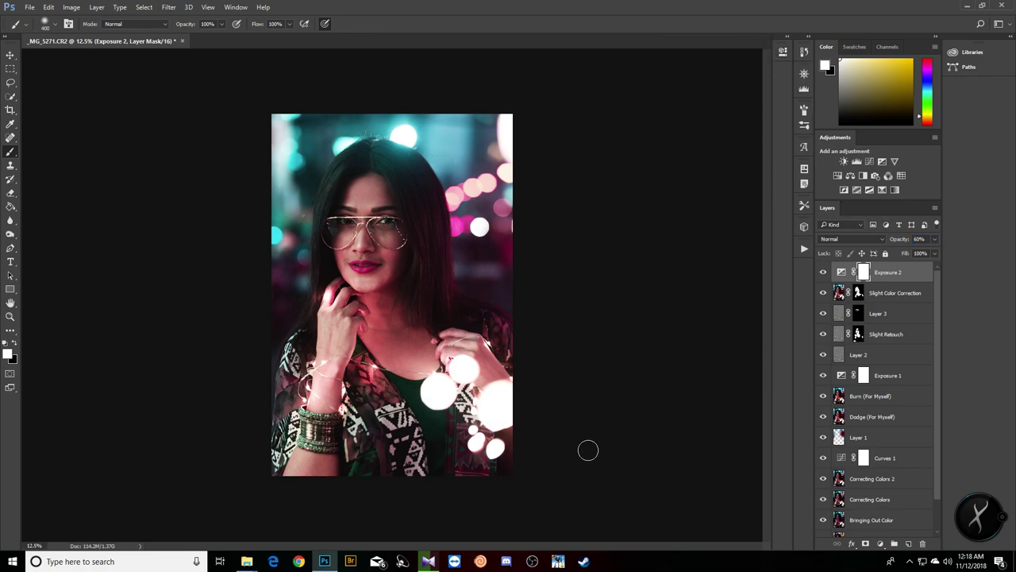
Switch to the media player and lower its volume to 65%
left_click(428, 562)
scroll(738, 377, "down", 9)
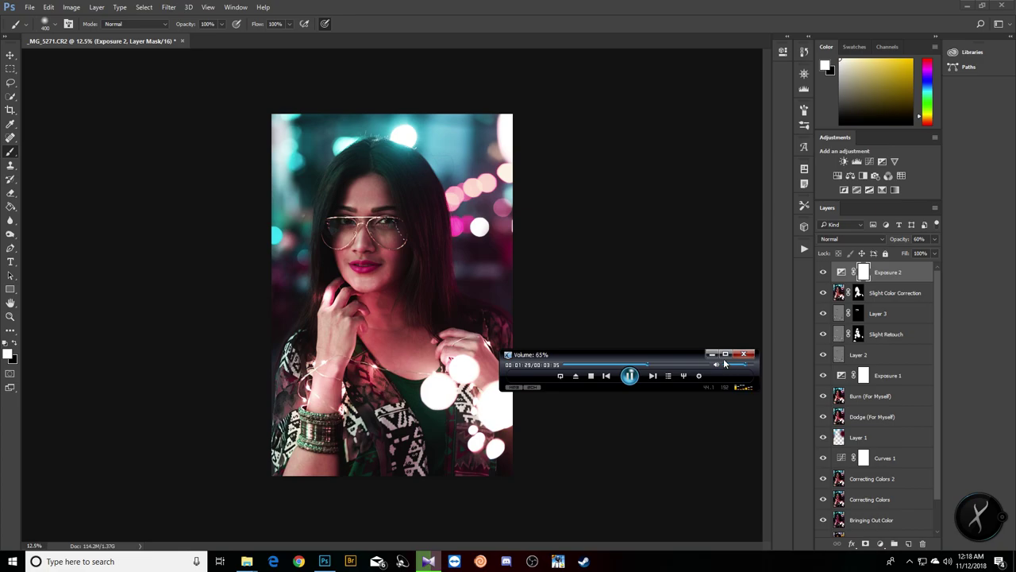
Minimize the media player and stamp all visible layers into a new layer above Exposure 2
left_click(718, 356)
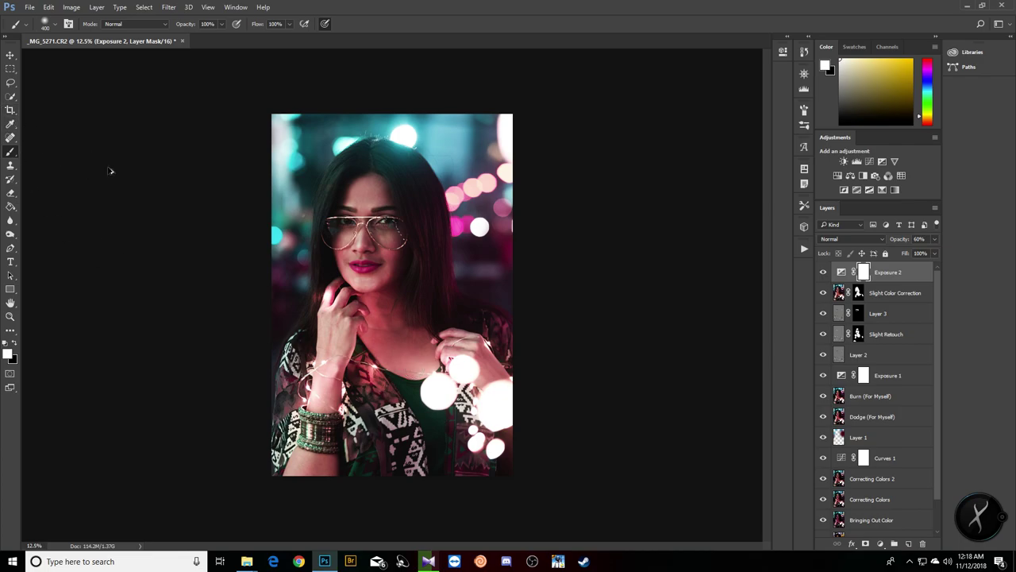
key("ctrl+shift+alt+e")
left_click(11, 110)
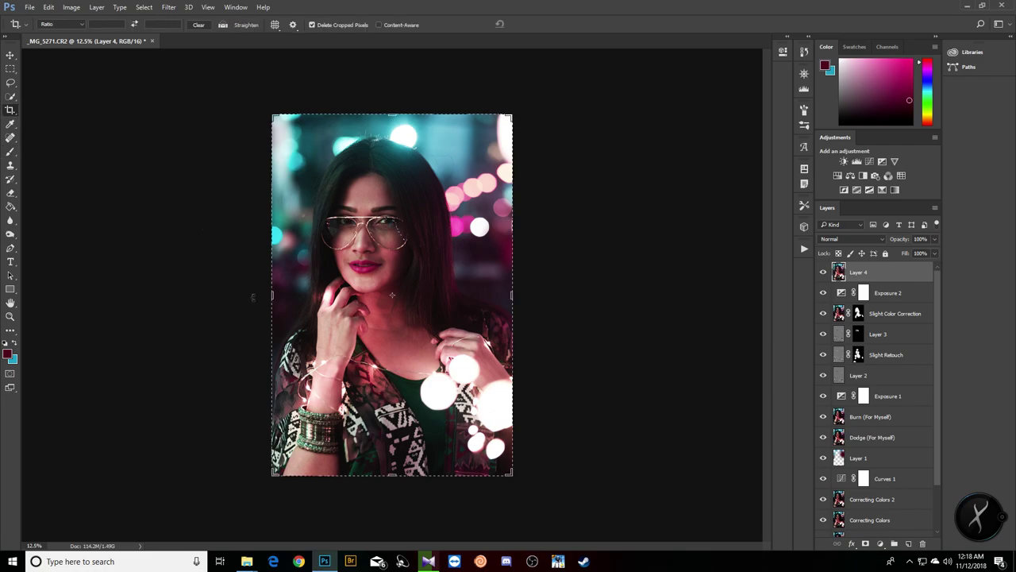
mouse_move(272, 294)
left_mouse_down()
mouse_move(129, 288)
mouse_move(327, 296)
mouse_move(272, 294)
left_mouse_up()
key("Return")
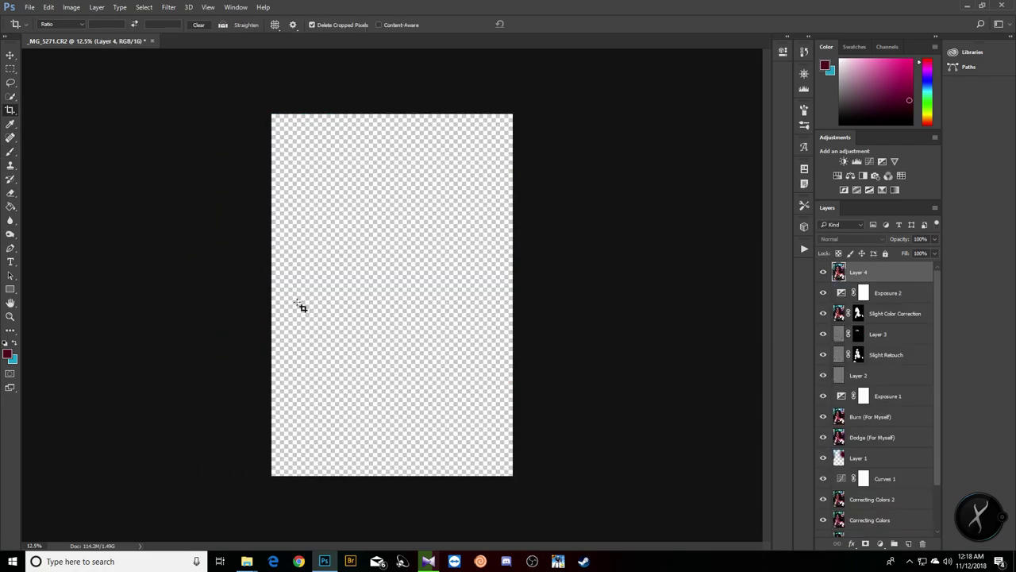
Place the original raw photo _MG_5271 from its folder over the edited portrait, accepting the Camera Raw settings
mouse_move(247, 561)
left_click(338, 506)
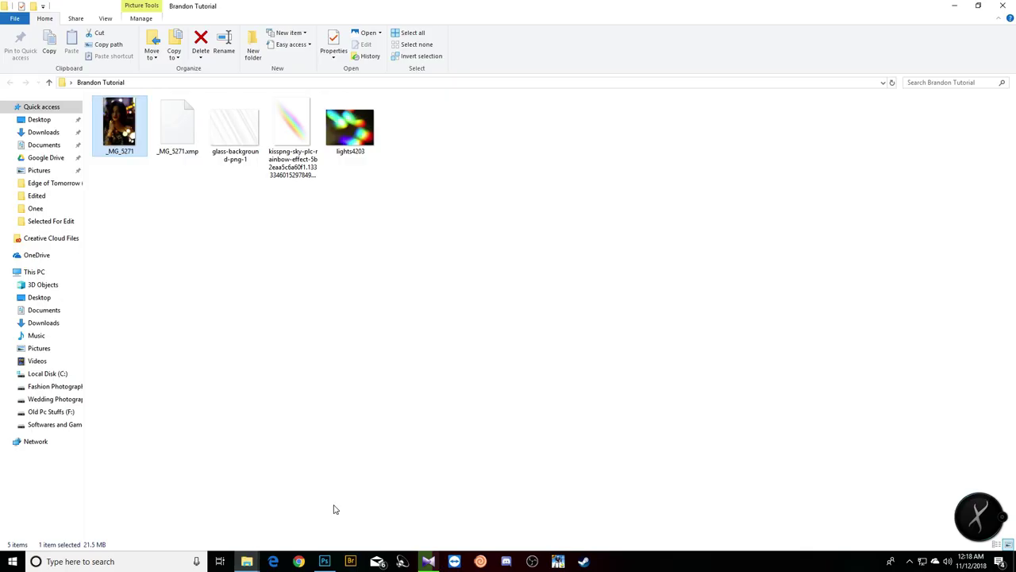
left_click_drag(123, 136, 439, 337)
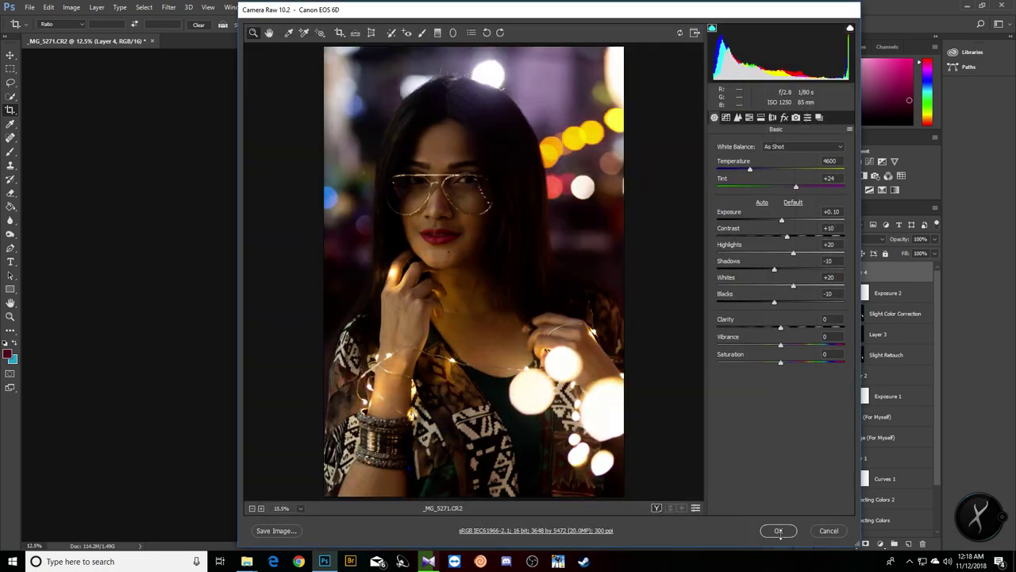
key("Return")
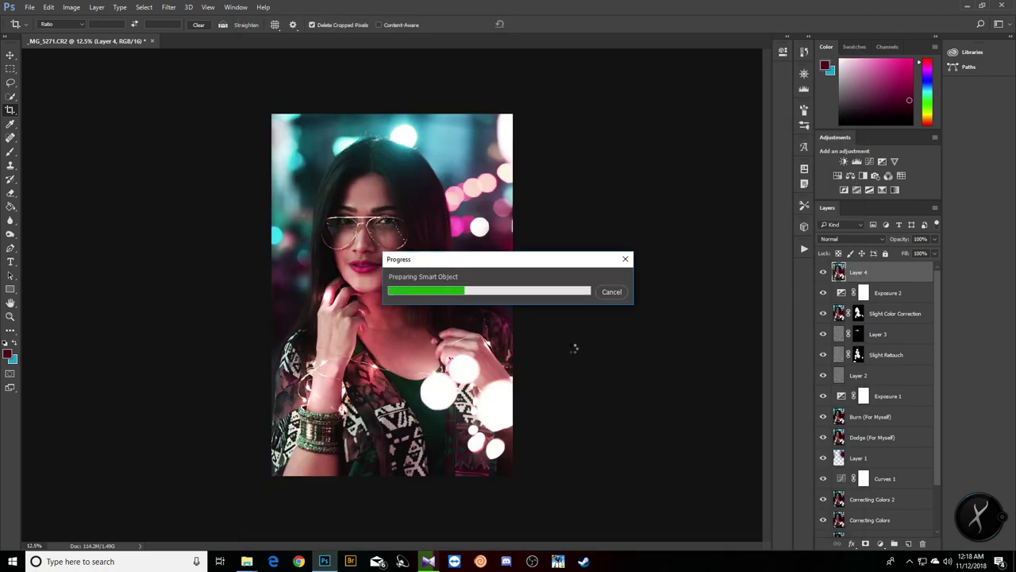
key("Return")
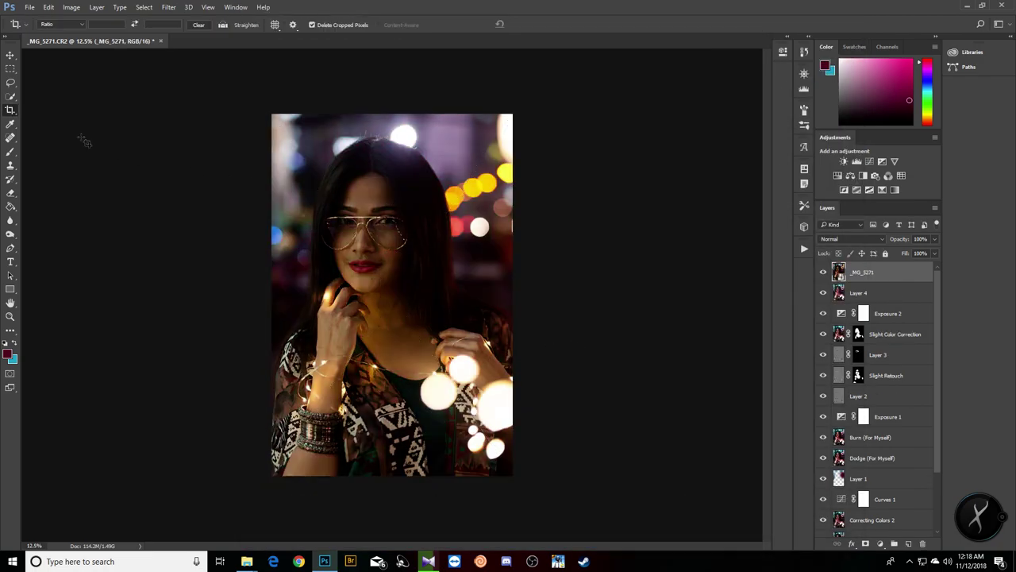
left_click(13, 111)
left_click_drag(392, 289, 233, 283)
key("Escape")
Use Free Transform to move the placed original photo sideways off the canvas, directly left of the edited portrait
left_click(49, 7)
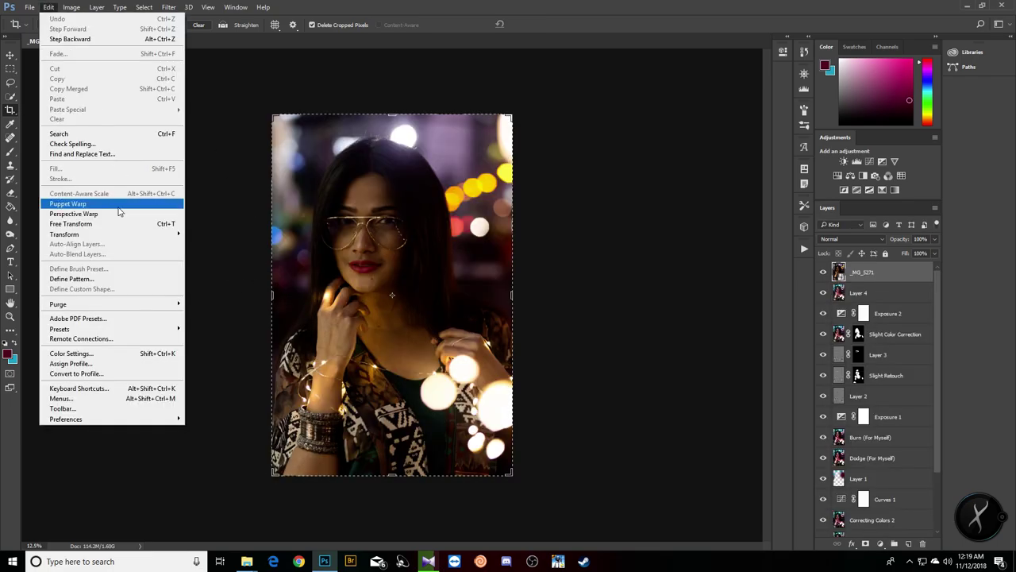
left_click(111, 222)
left_click_drag(373, 203, 150, 203)
key("c")
Extend the canvas leftward with the Crop tool to fit the original and the edited portrait side by side
key("ctrl+minus")
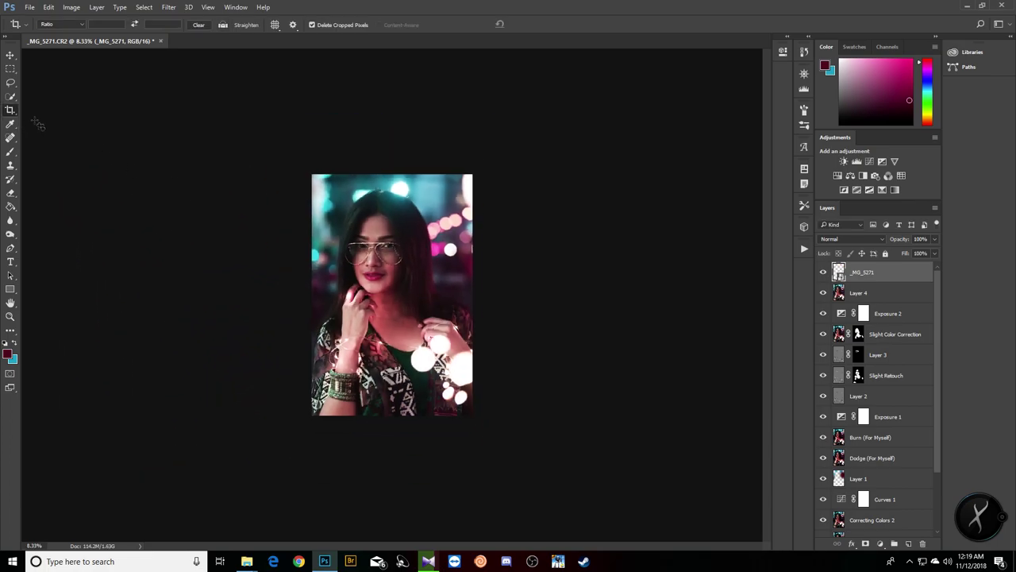
left_click(11, 110)
left_click_drag(313, 296, 233, 279)
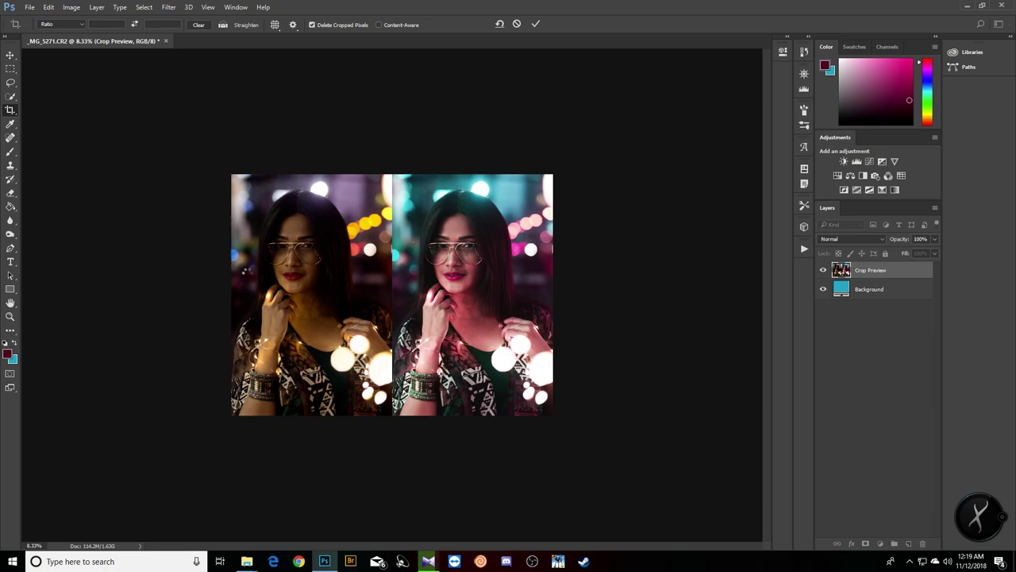
key("Return")
key("ctrl+plus")
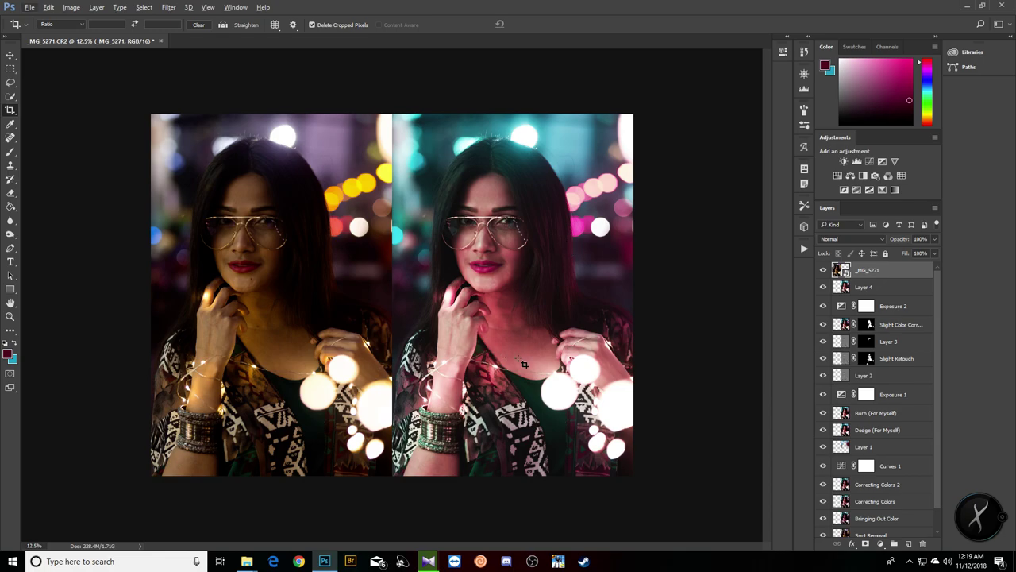
Delete the placed original layer, and undo that deletion, the canvas extension and the placement of the photo
key("Delete")
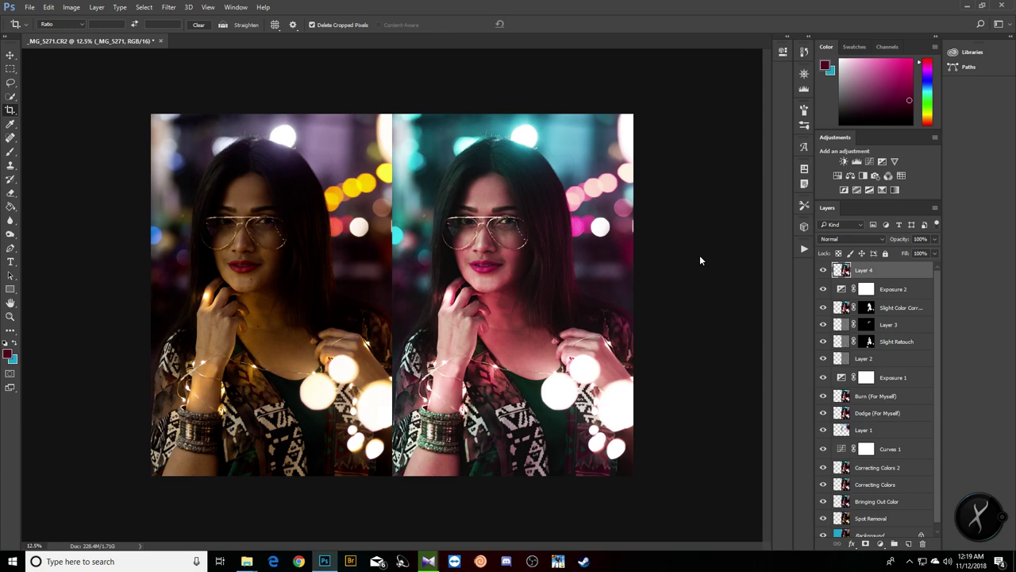
key("ctrl+z")
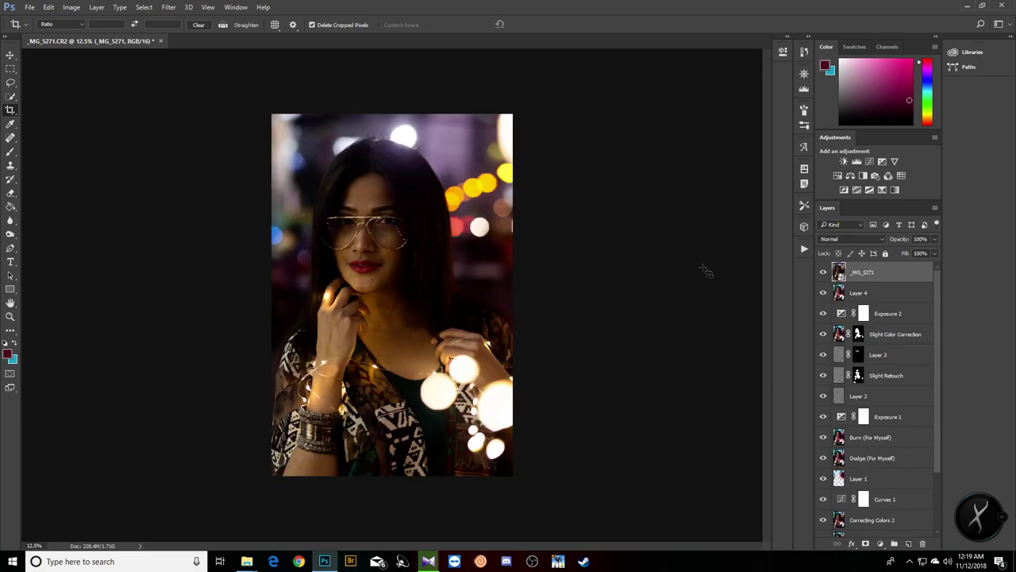
key("ctrl+z")
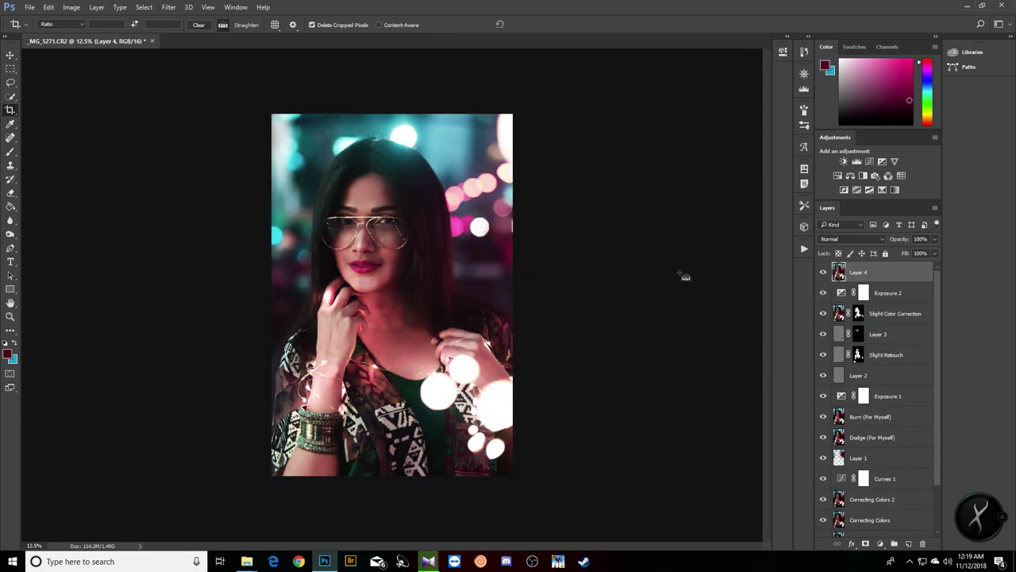
key("ctrl+plus")
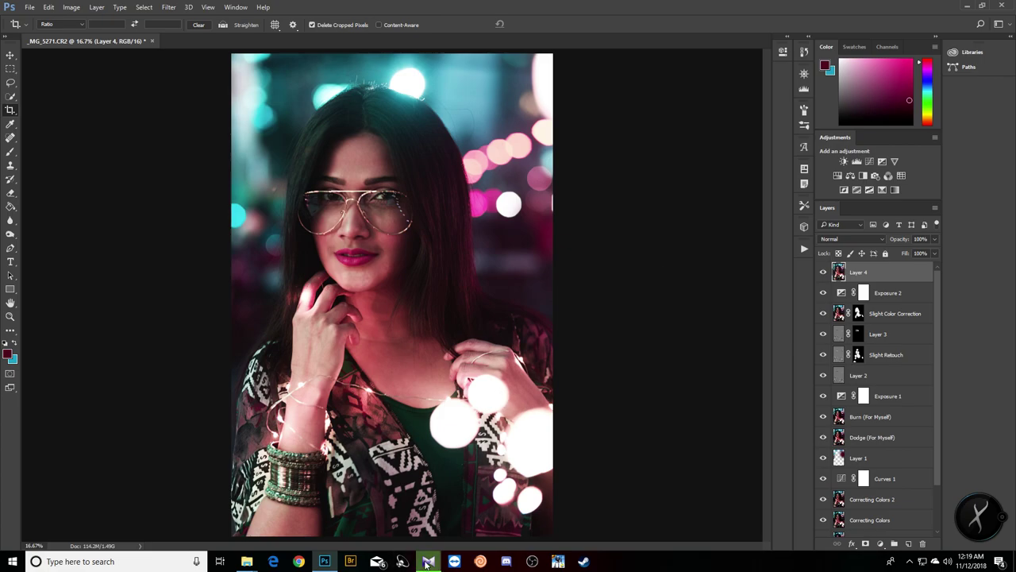
left_click(428, 561)
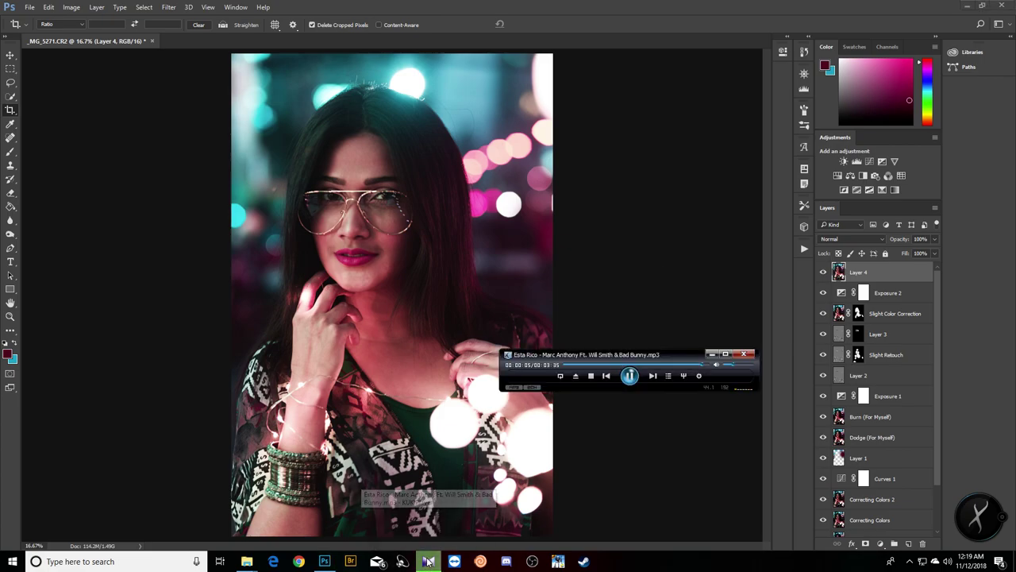
left_click(711, 354)
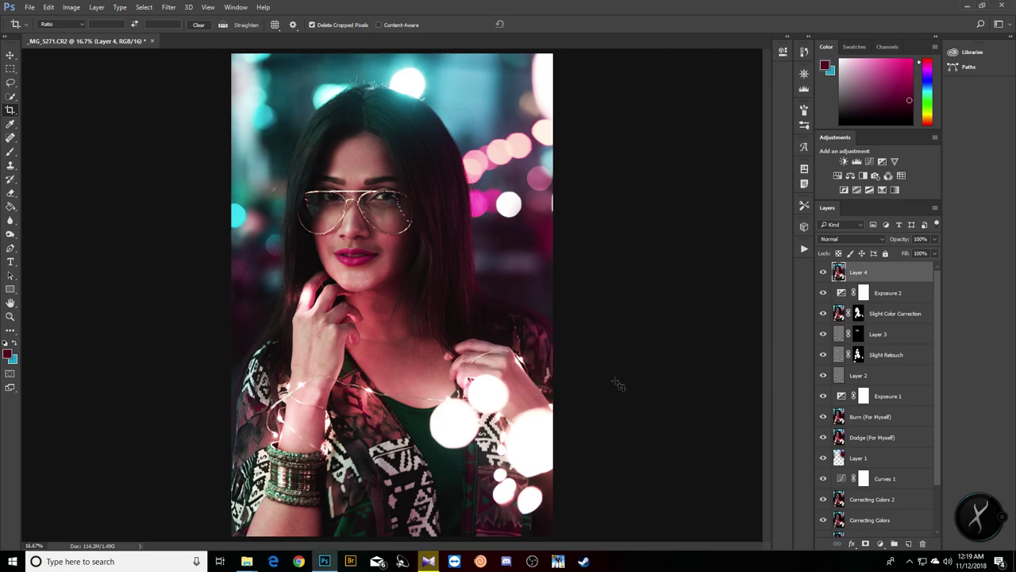
Go through the glass background, rainbow effect and lights4203 overlay images in the tutorial folder
mouse_move(246, 562)
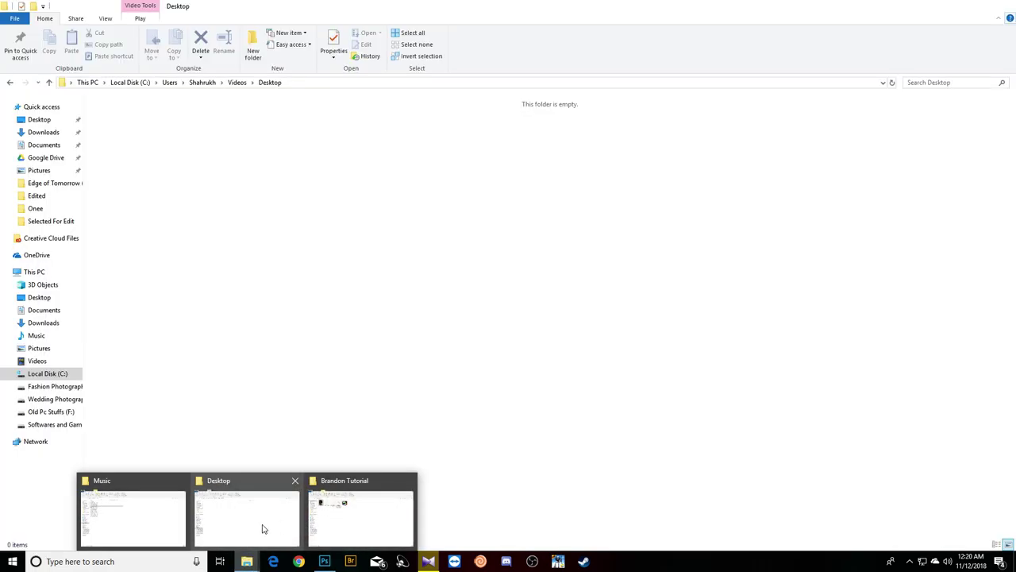
left_click(343, 512)
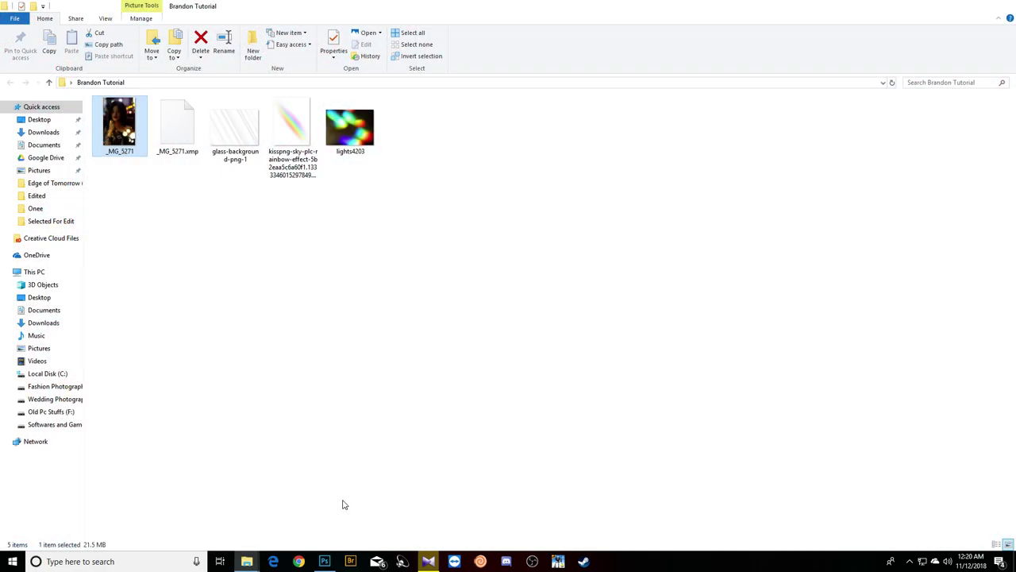
left_click(363, 151)
key("Left")
key("Left")
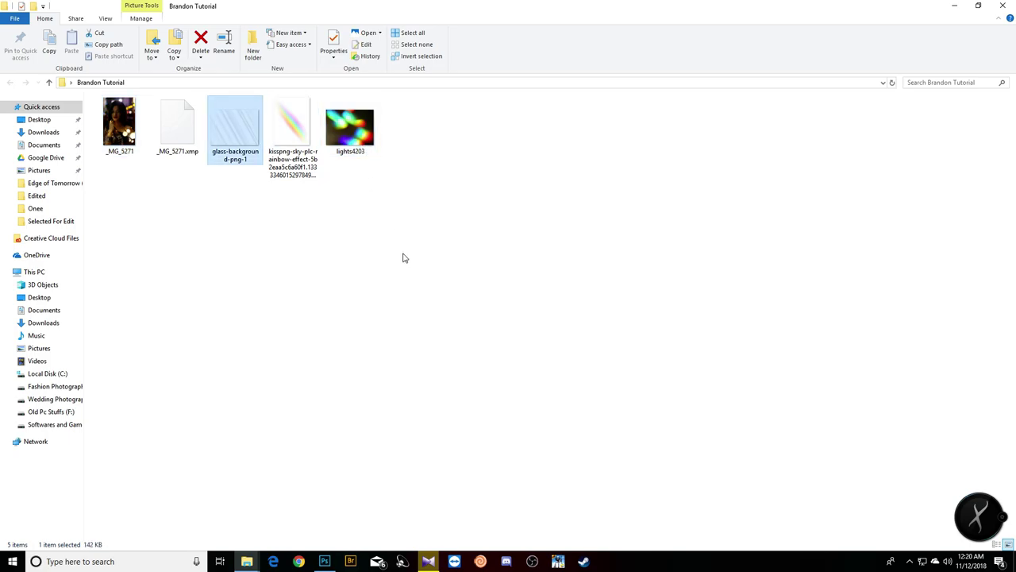
key("Right")
key("Right")
key("Left")
key("Left")
key("Right")
key("Right")
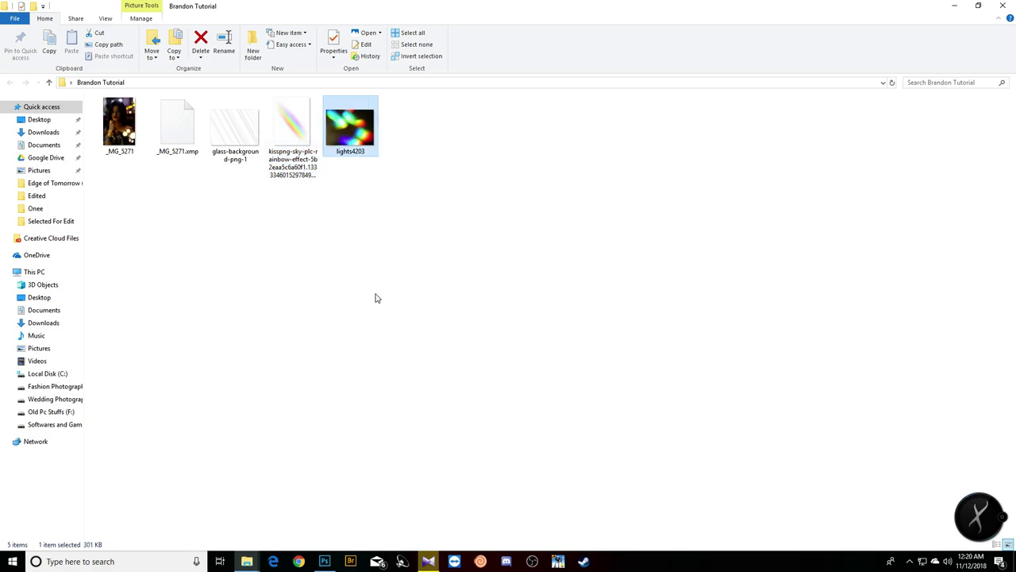
Place the lights4203 image in the portrait document and position it over the photo's lower-left corner
left_click_drag(351, 121, 230, 538)
mouse_move(293, 473)
left_mouse_down()
mouse_move(279, 481)
mouse_move(295, 478)
left_mouse_up()
key("c")
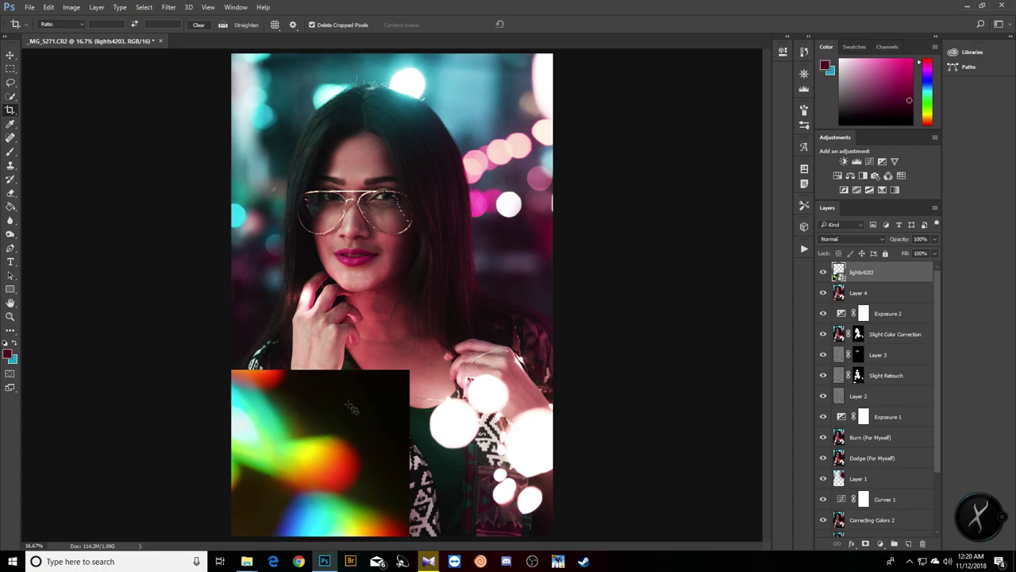
Try the Multiply blend mode on the lights4203 layer and return it to Normal
left_click(852, 241)
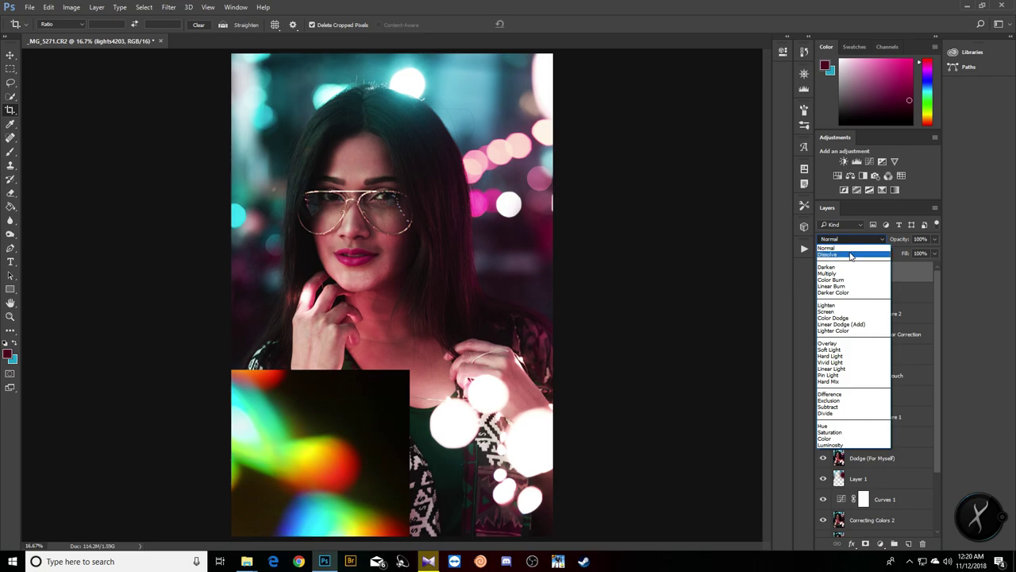
left_click(857, 240)
left_click(859, 241)
left_click(854, 273)
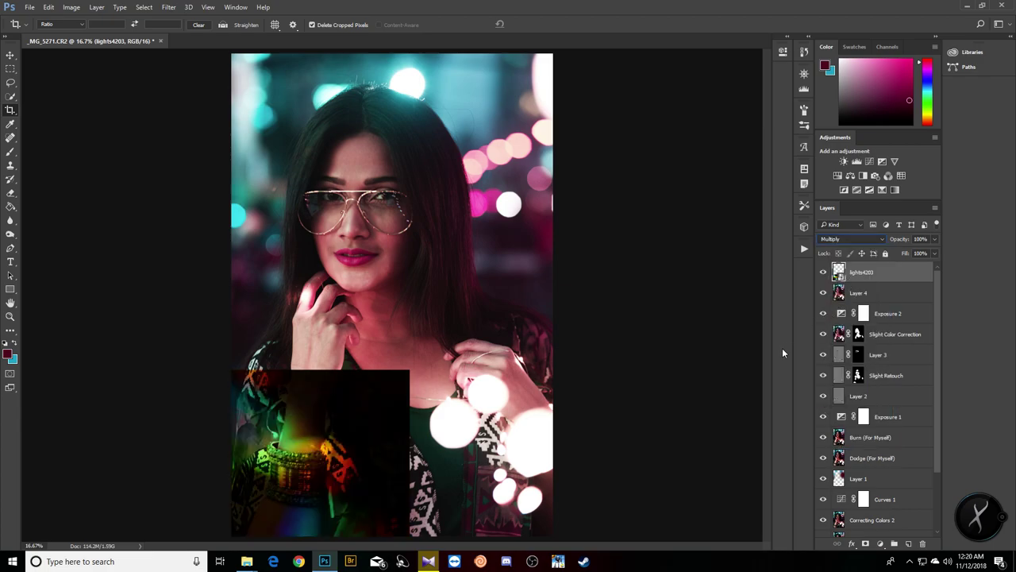
left_click(862, 242)
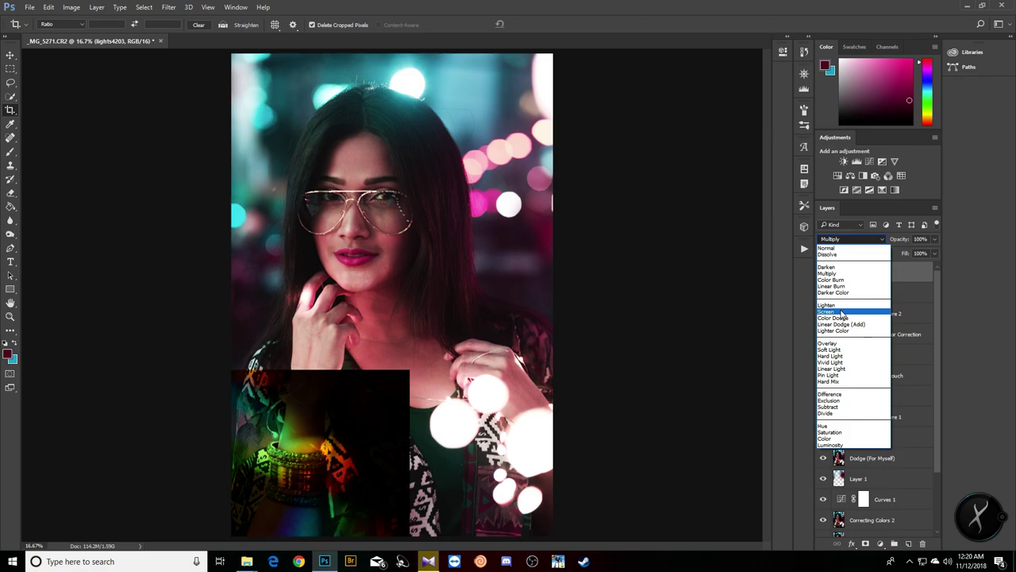
left_click(851, 247)
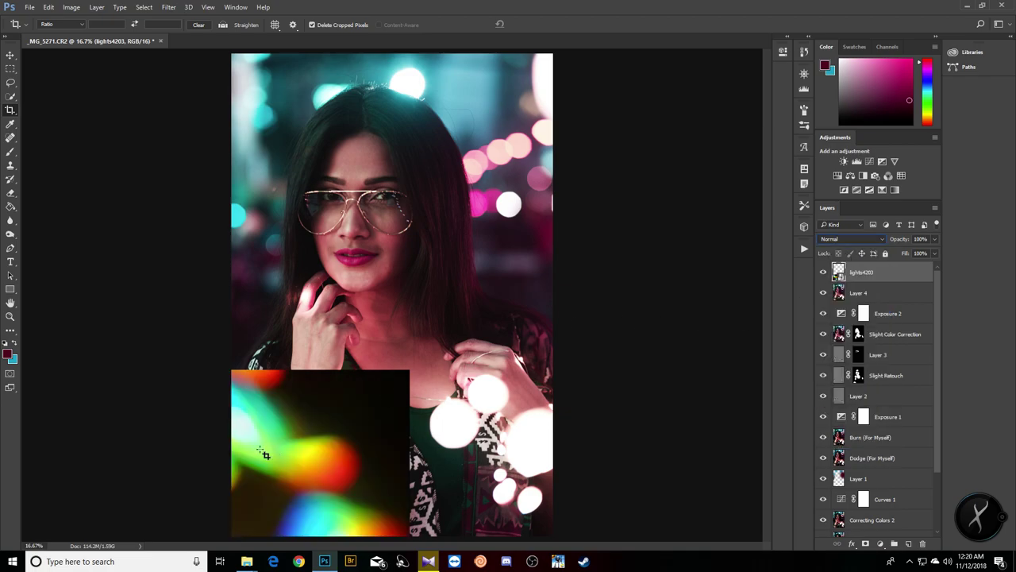
Set the lights4203 layer's blend mode to Screen and add a white layer mask to it
left_click(846, 242)
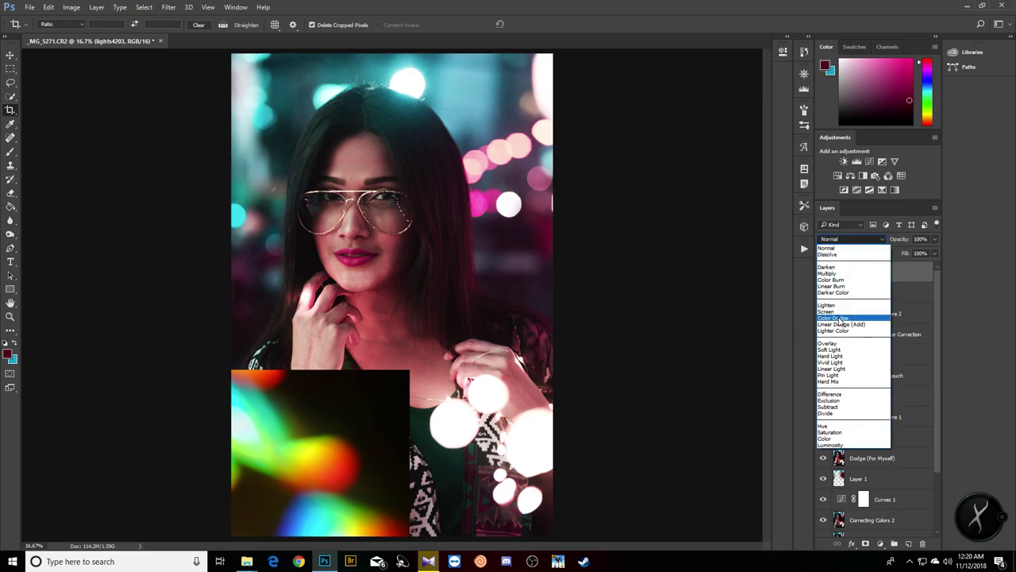
left_click(837, 311)
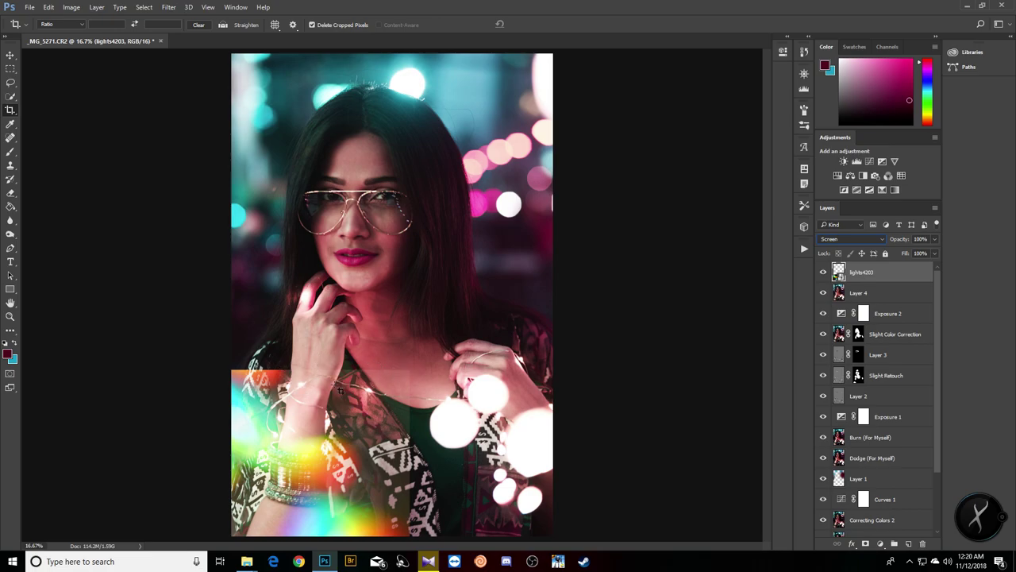
left_click(866, 544)
Paint black on the lights4203 mask with a brush of about 1200 px to soften the overlay's hard edges
key("b")
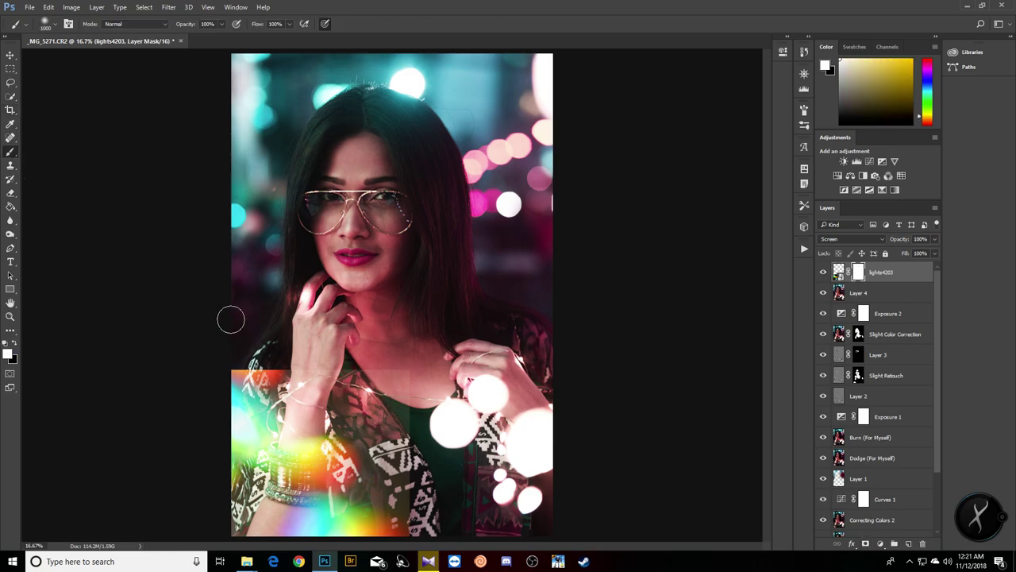
key("x")
mouse_move(243, 311)
left_mouse_down()
mouse_move(293, 307)
mouse_move(368, 377)
mouse_move(410, 475)
mouse_move(403, 442)
mouse_move(322, 348)
mouse_move(241, 318)
mouse_move(219, 297)
mouse_move(240, 320)
mouse_move(201, 292)
mouse_move(202, 281)
mouse_move(204, 381)
left_mouse_up()
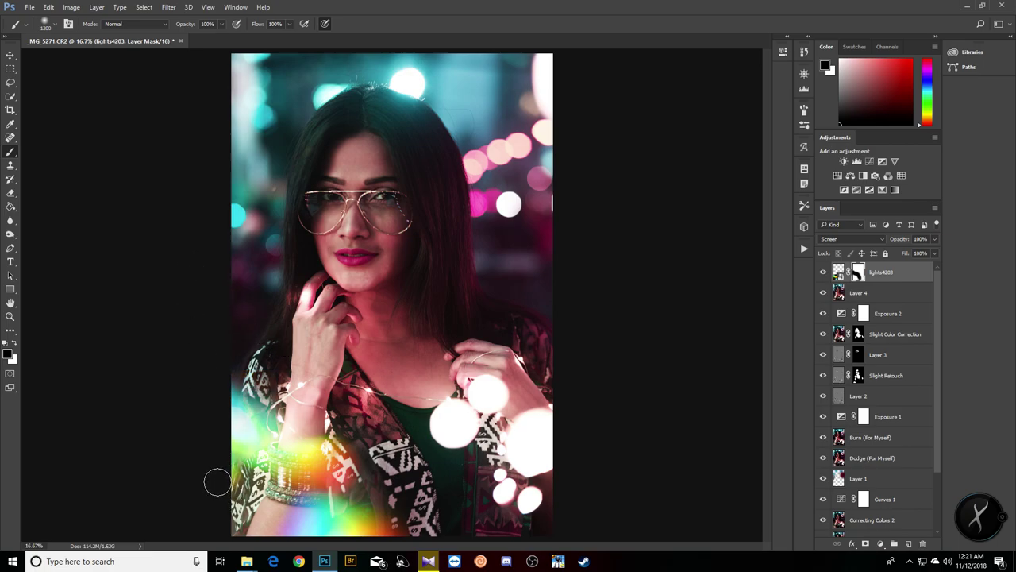
left_click_drag(216, 483, 266, 528)
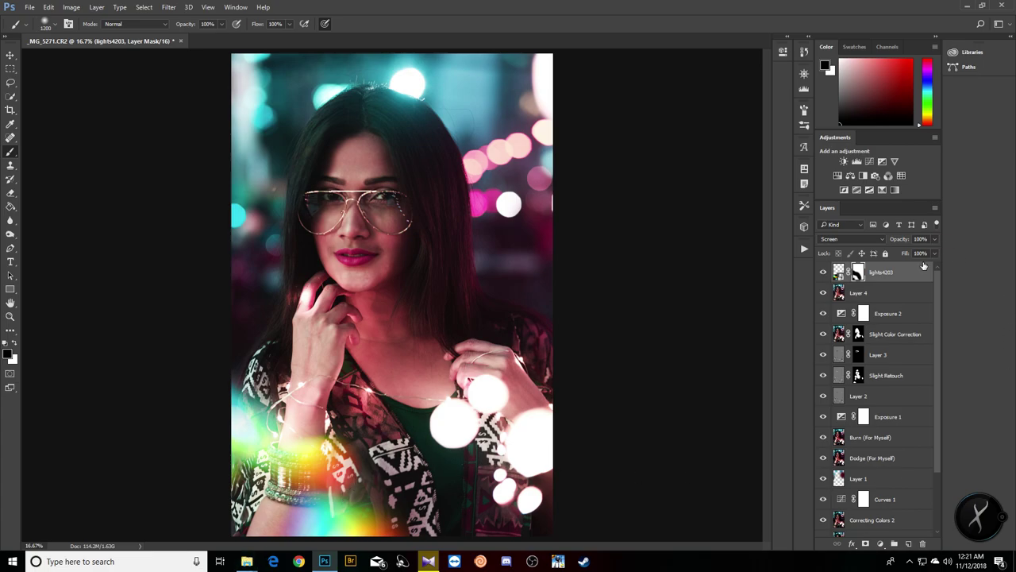
Try 60% opacity on the lights4203 layer and settle on 80%
left_click(839, 274)
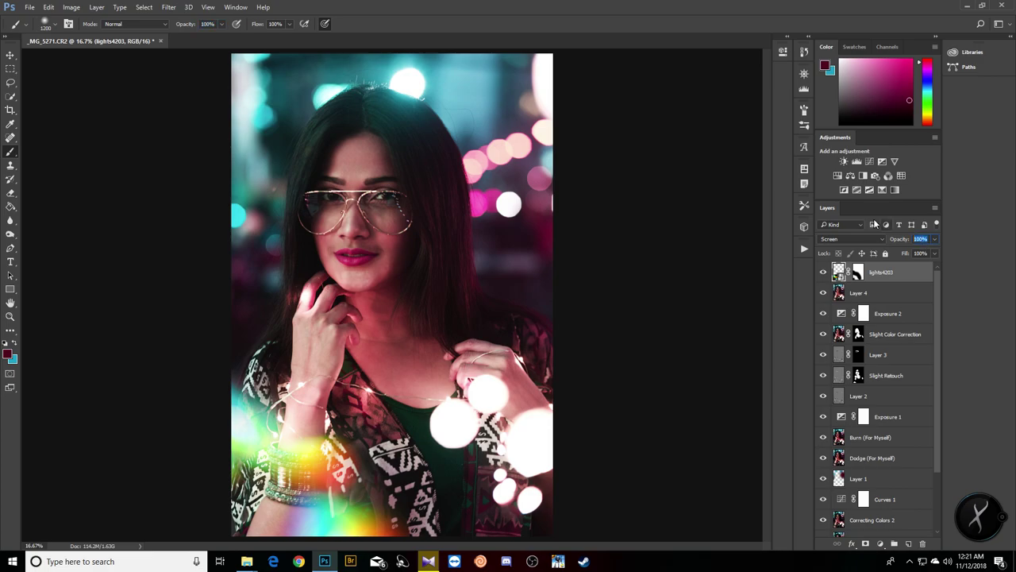
type("60")
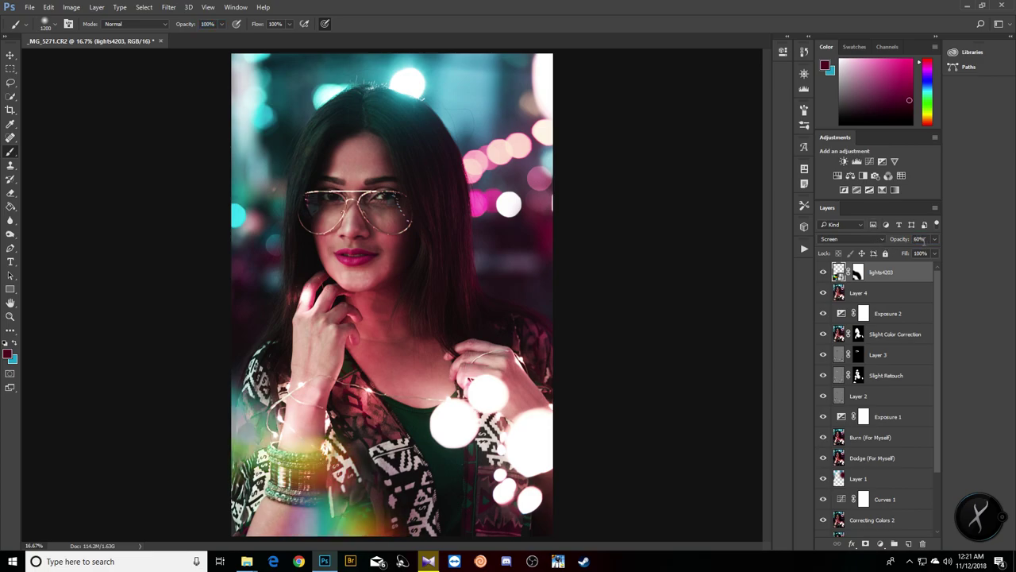
type("0")
key("Return")
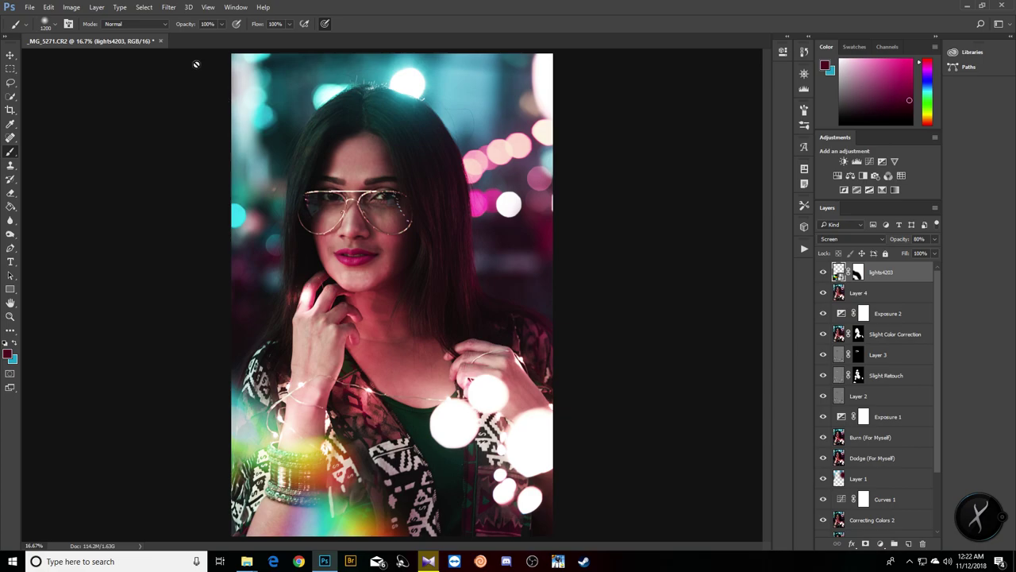
Try a Motion Blur at a 70° angle and 600 pixels distance on the lights4203 layer, and undo it
left_click(176, 8)
mouse_move(263, 7)
left_click(519, 4)
left_click(168, 7)
mouse_move(212, 126)
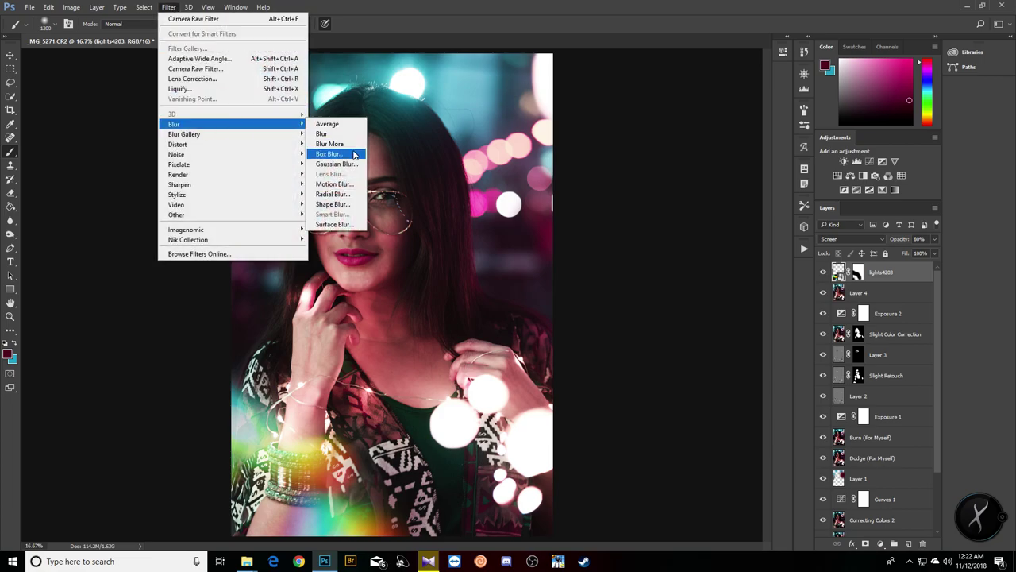
left_click(334, 183)
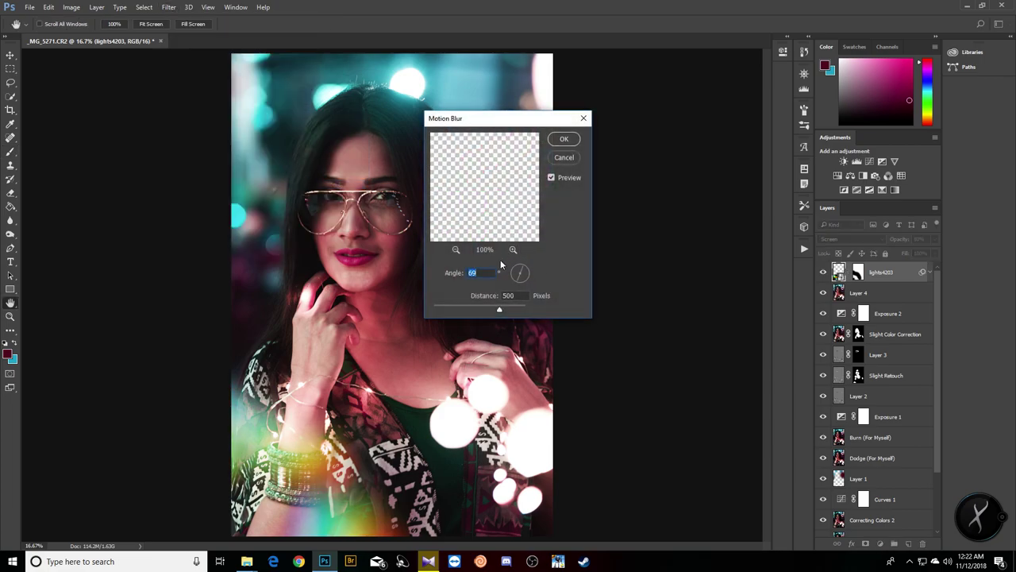
type("70")
double_click(526, 296)
type("6000")
key("BackSpace")
left_click(571, 141)
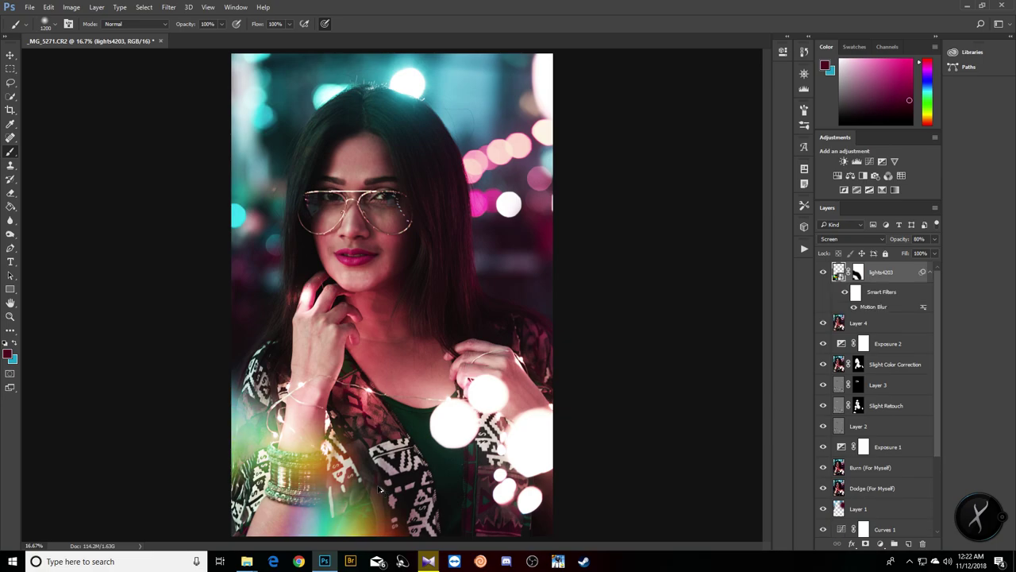
key("alt+z")
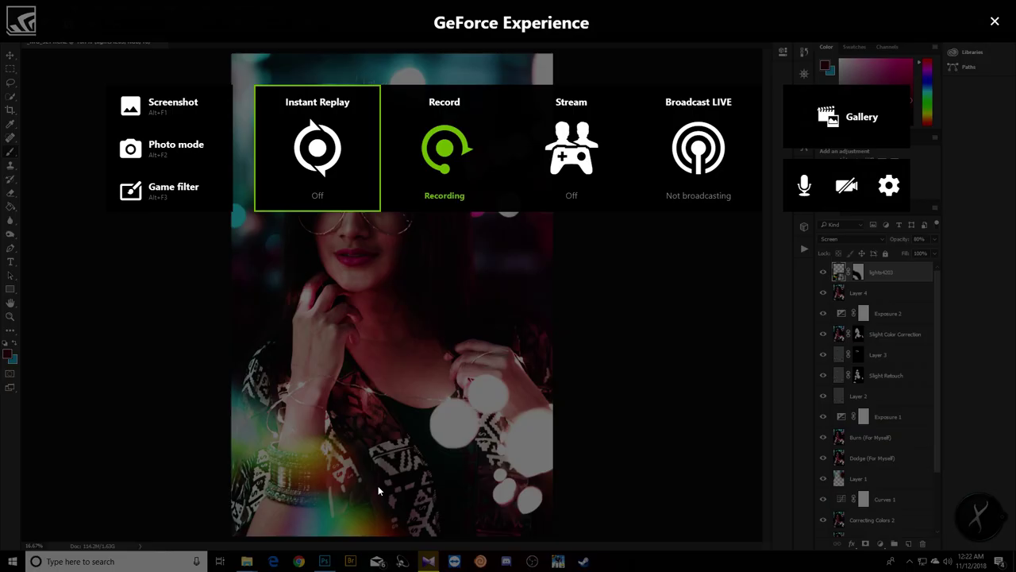
left_click(995, 22)
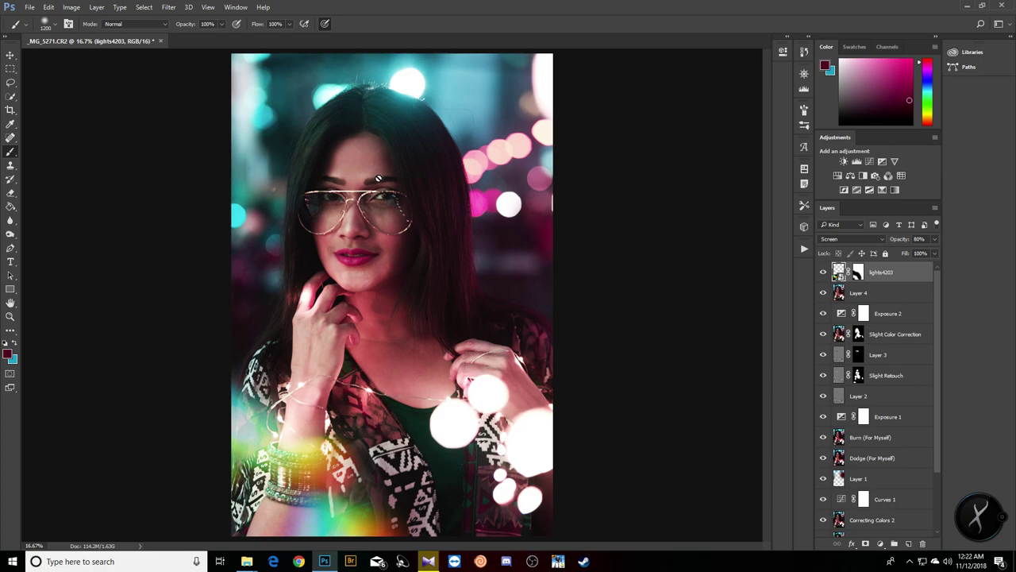
Apply a Motion Blur to the lights4203 layer at a 70° angle with a distance of 400 pixels
left_click(169, 6)
mouse_move(221, 129)
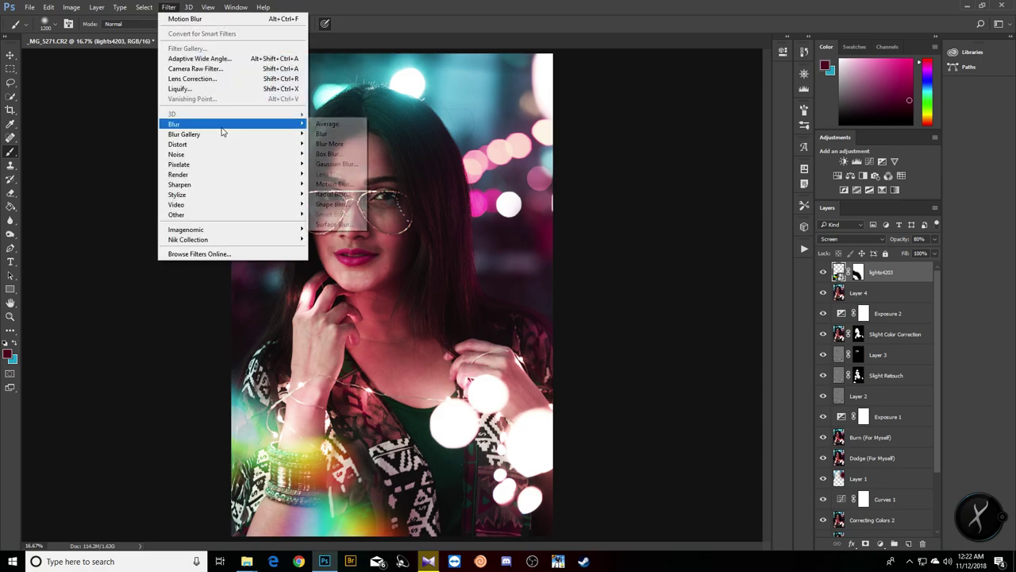
left_click(333, 183)
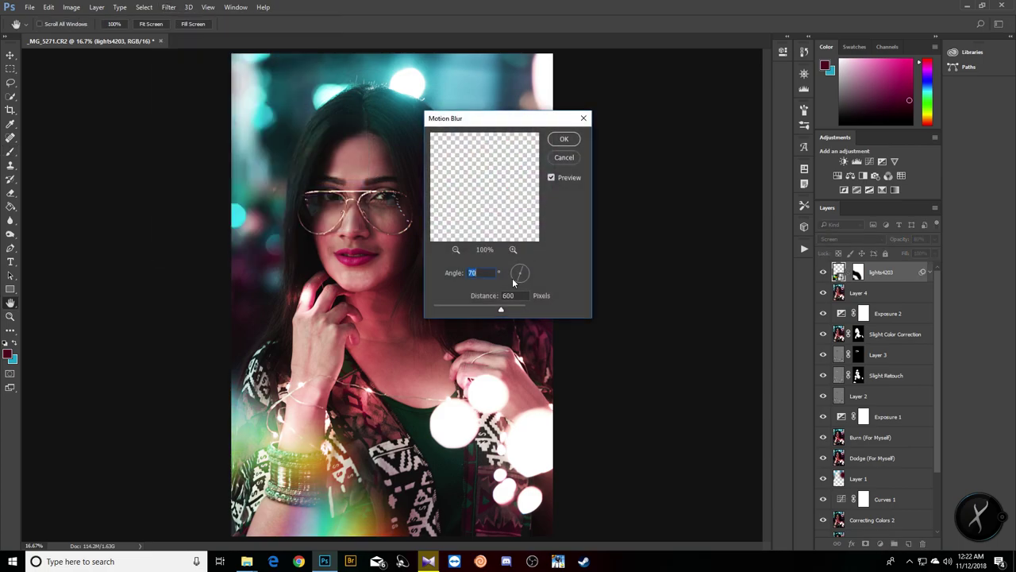
double_click(508, 295)
type("400")
left_click(564, 139)
key("b")
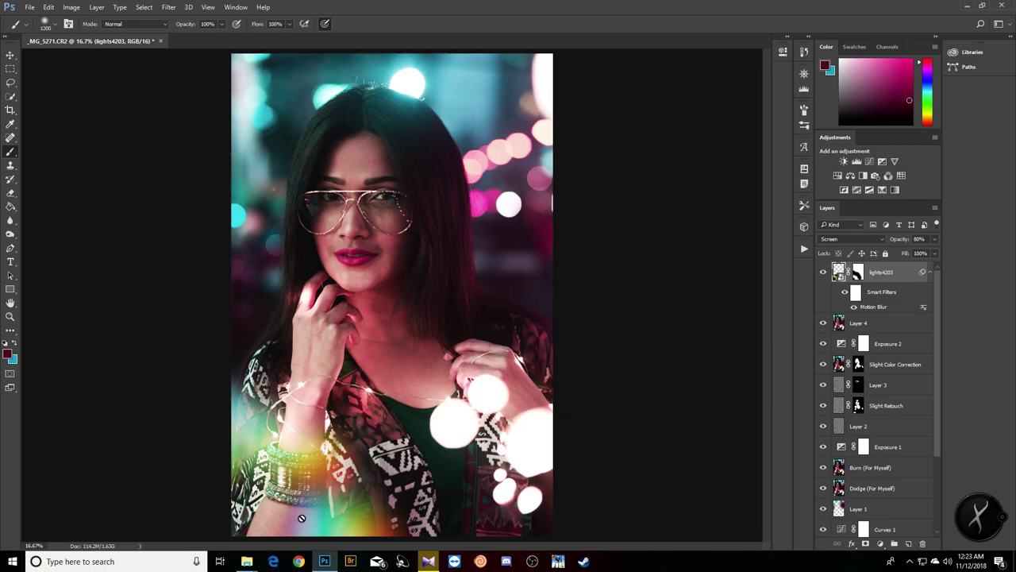
Try a Camera Raw calibration on the lights4203 layer with Blue Primary hue at -100 and a lower Red Primary hue, and undo it
left_click(178, 6)
left_click(188, 70)
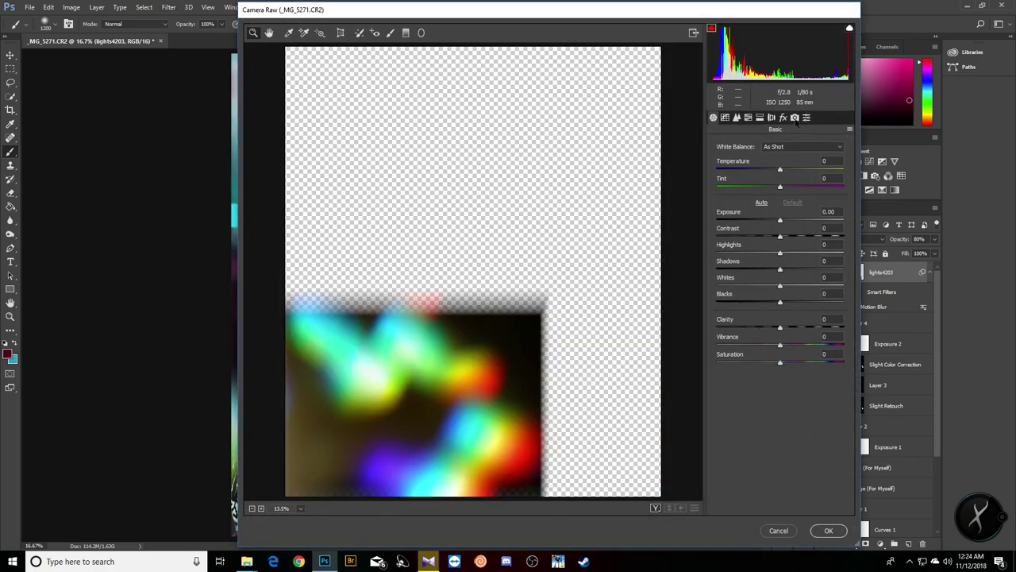
left_click(795, 117)
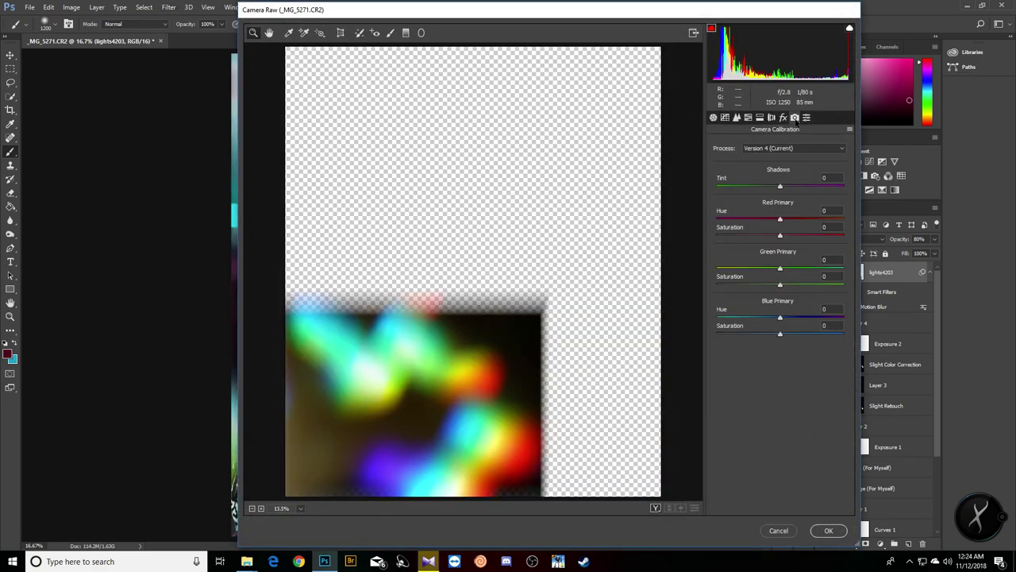
left_click_drag(780, 317, 626, 334)
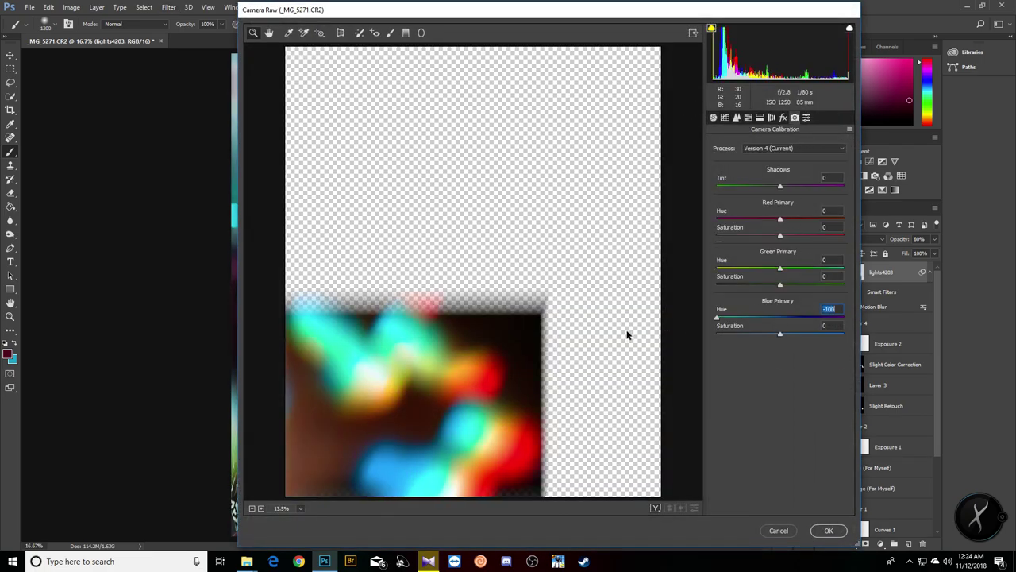
left_click_drag(785, 217, 583, 216)
left_click(767, 236)
left_click(823, 532)
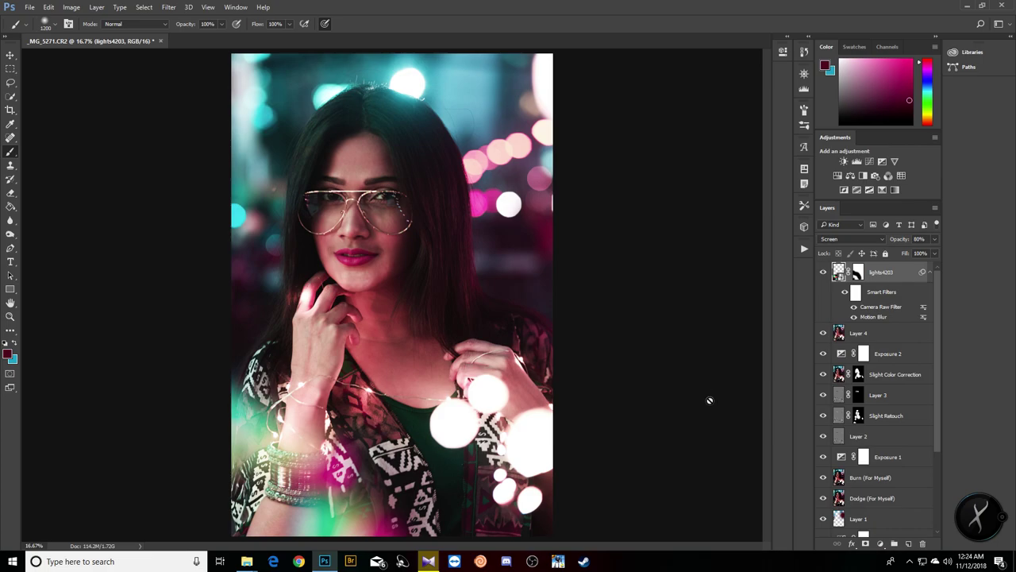
key("ctrl+z")
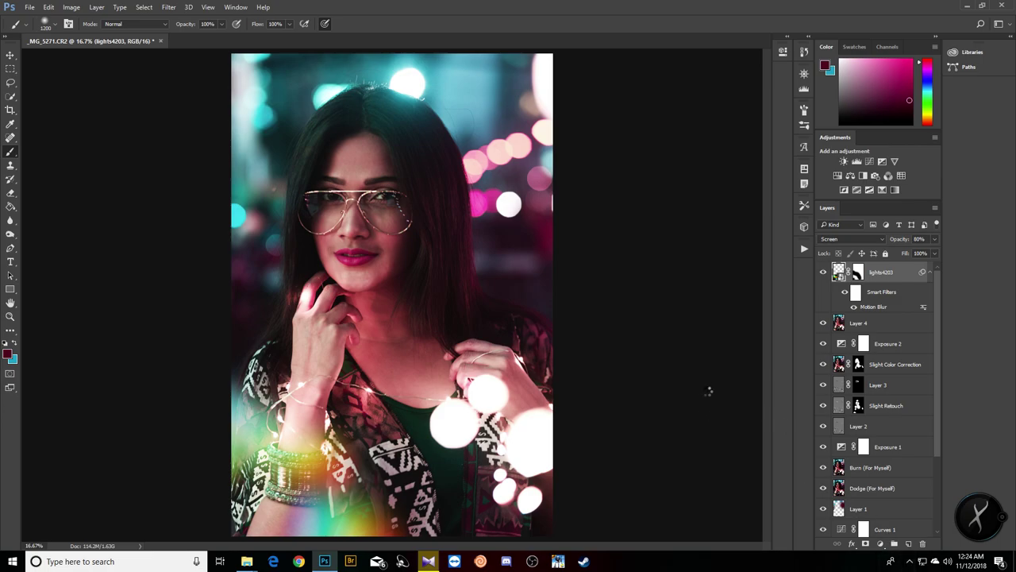
Stamp all visible layers into a new top layer, and toggle it over the Background alone to compare before and after
key("ctrl+minus")
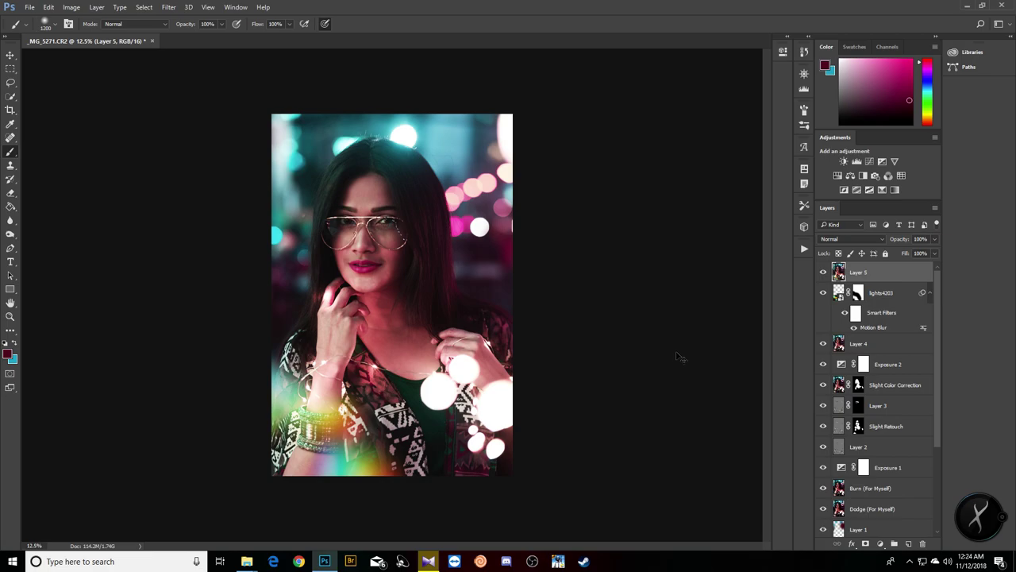
left_click(823, 272, "alt")
scroll(828, 317, "down", 3)
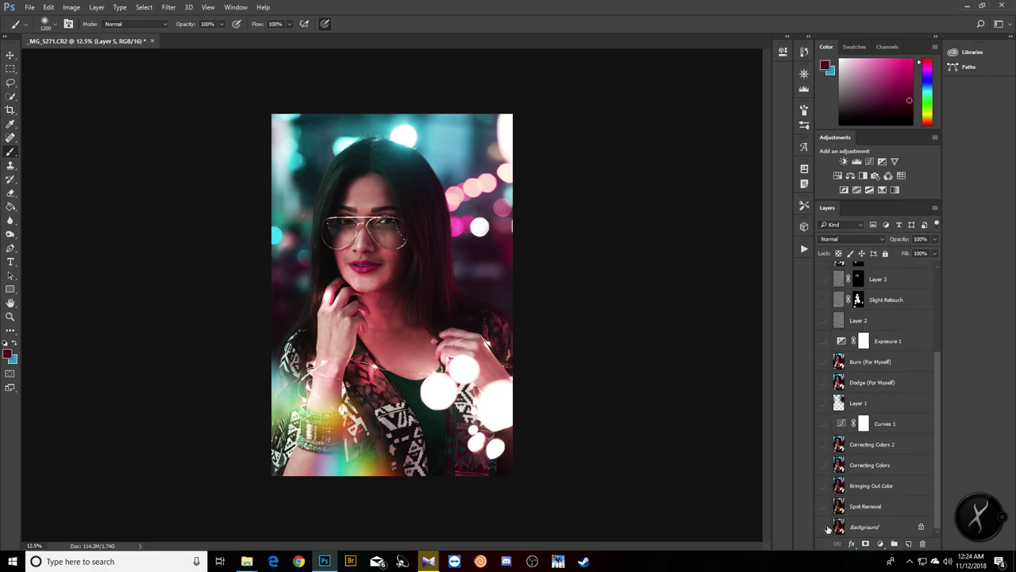
scroll(847, 429, "up", 3)
left_click(825, 273)
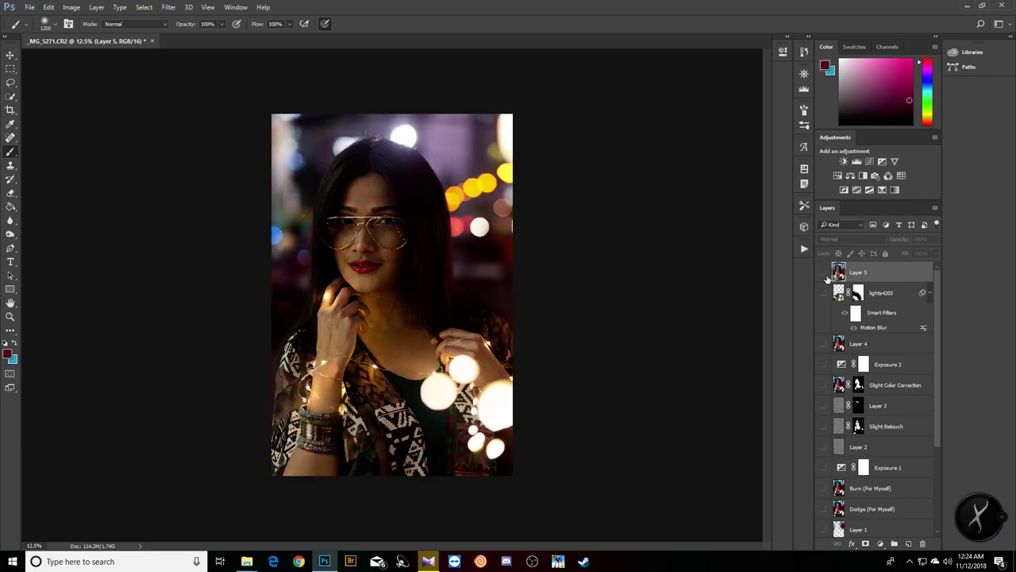
left_click(824, 273)
left_click(824, 273)
left_click(824, 274)
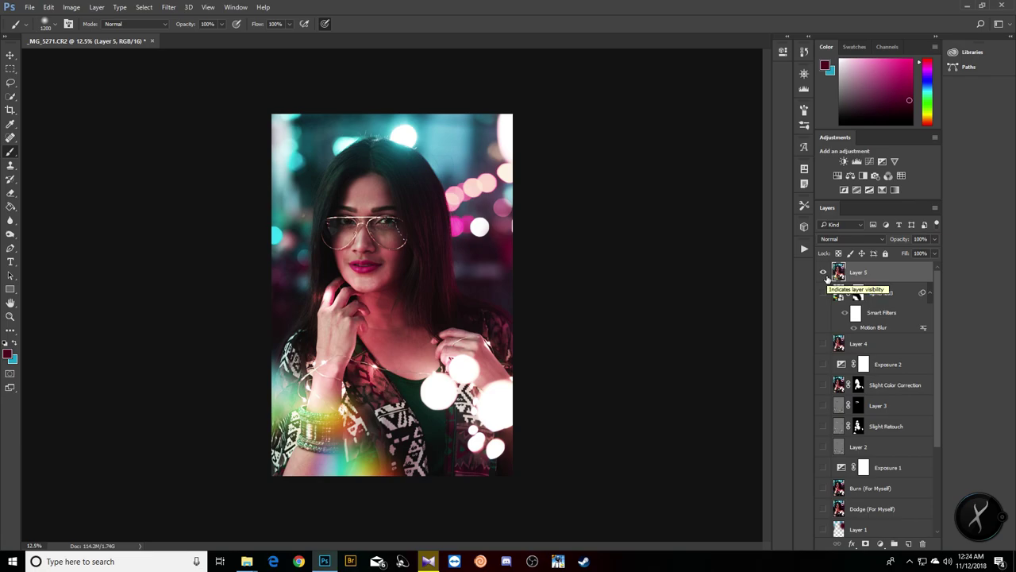